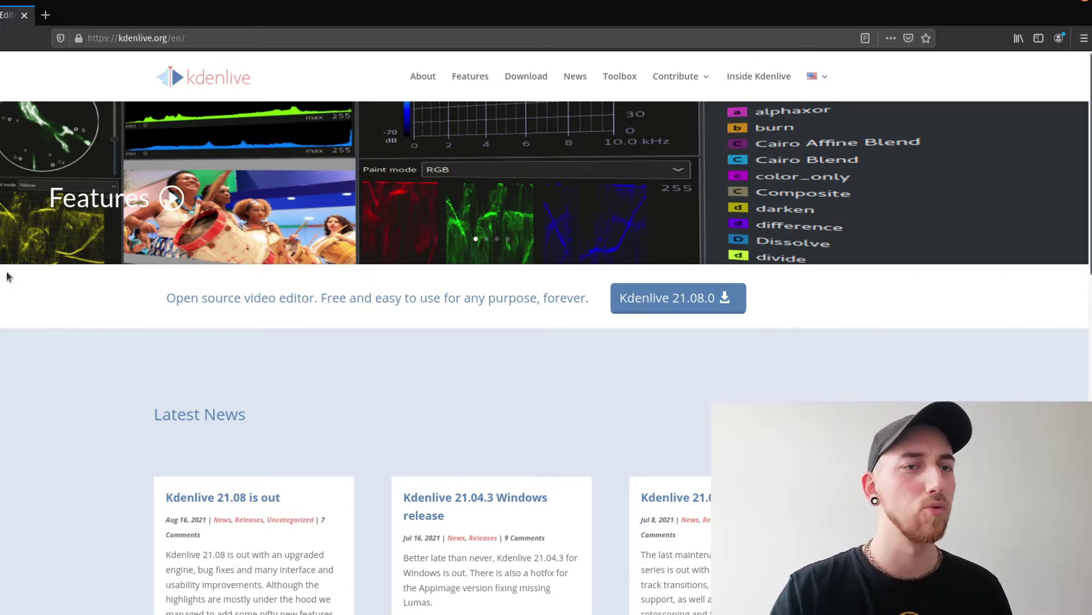
- Go to the Kdenlive 21.08.0 download page on kdenlive.org
left_click(688, 306)
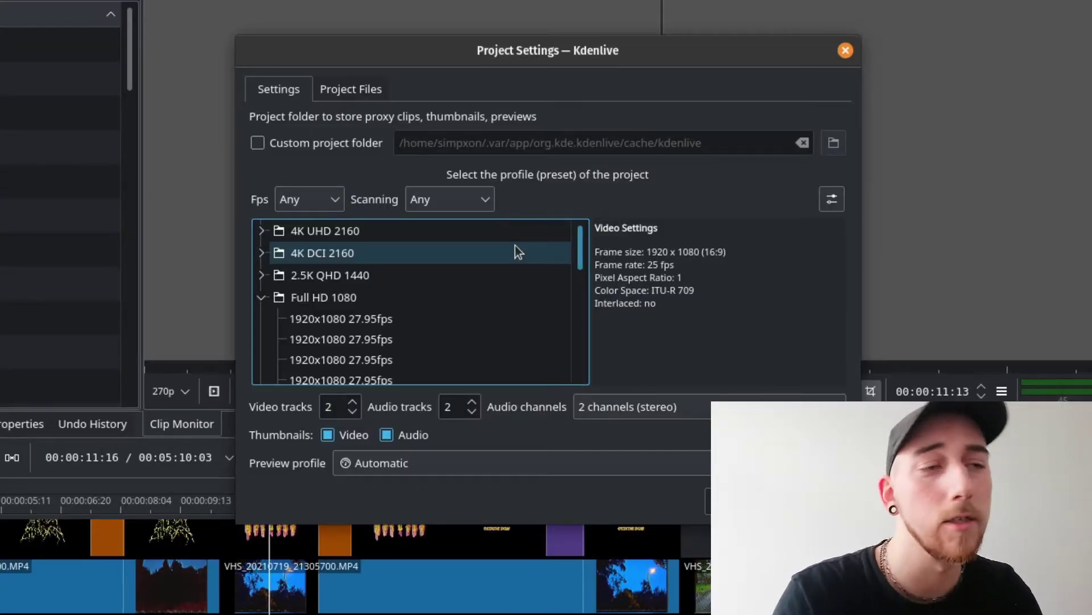
- Widen the video settings summary and show the HD 1080p 25 fps profile's detailed properties
left_click_drag(580, 258, 568, 257)
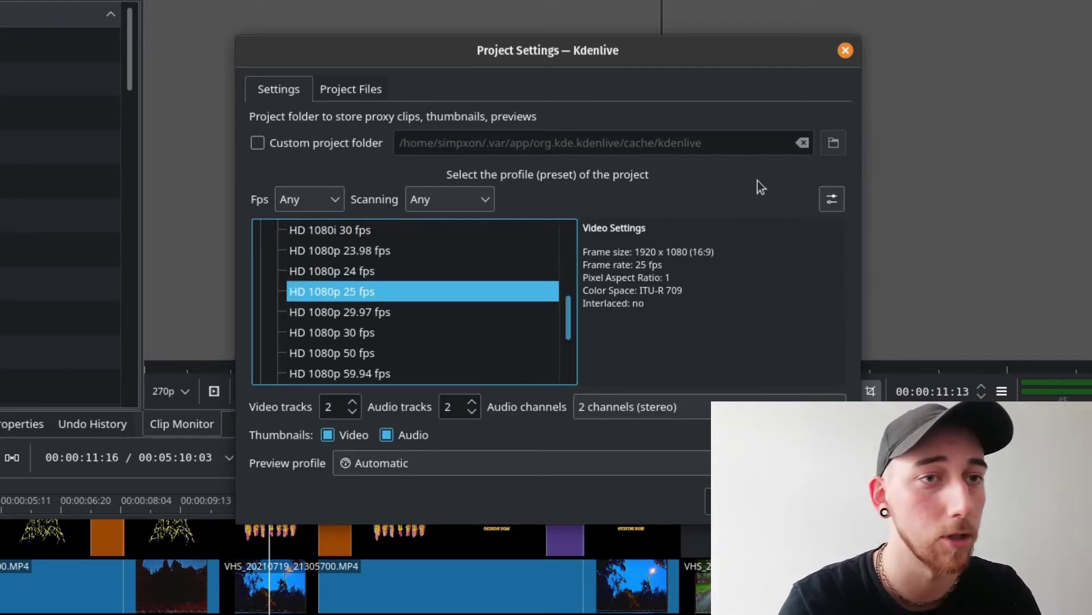
left_click(839, 202)
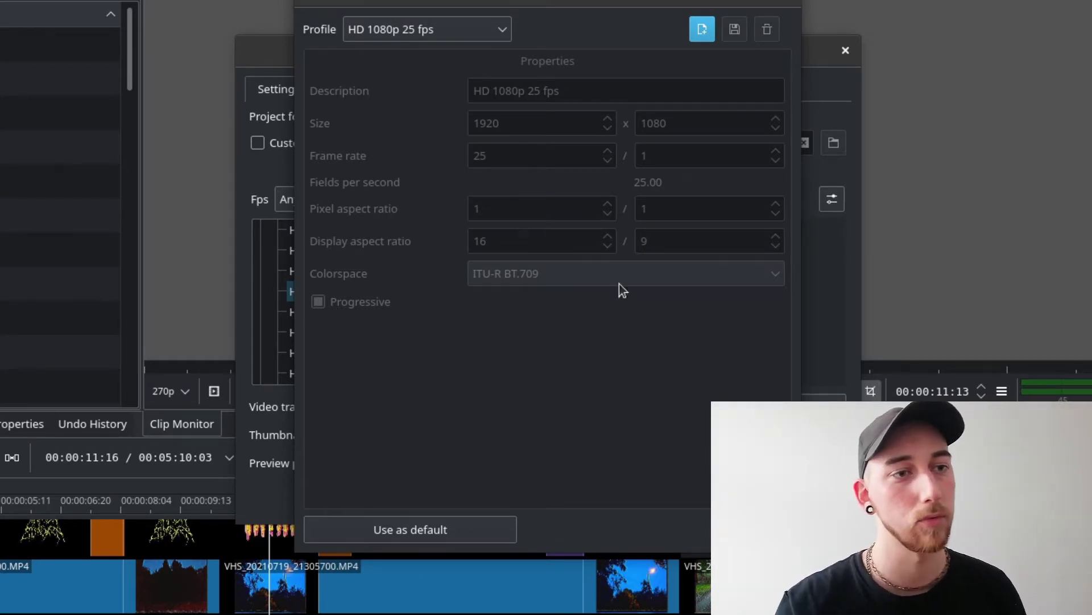
- Close the HD 1080p 25 fps profile properties without making changes
key("Escape")
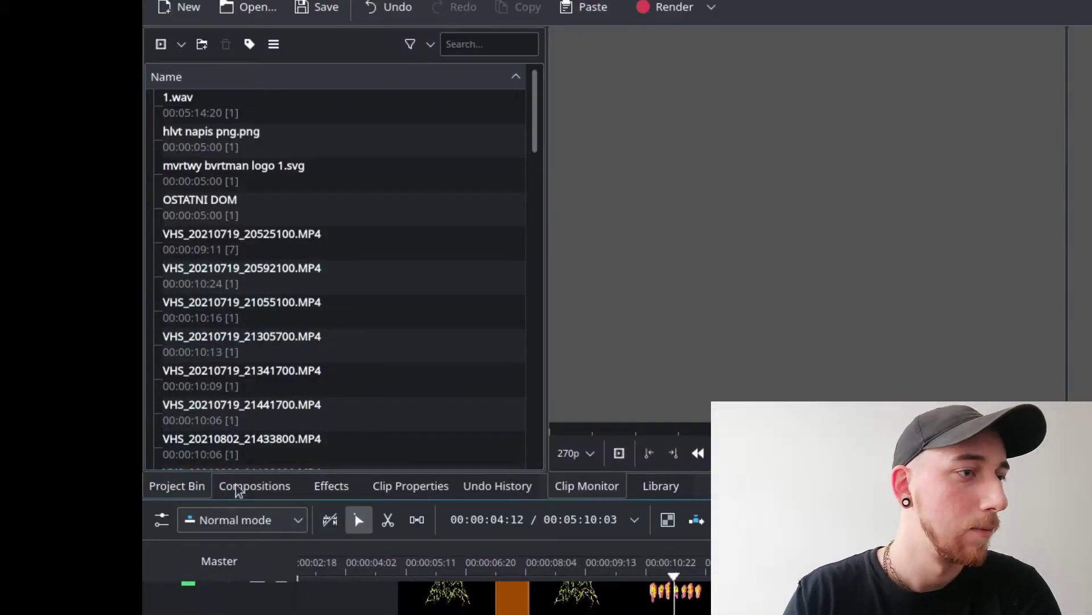
left_click(185, 490)
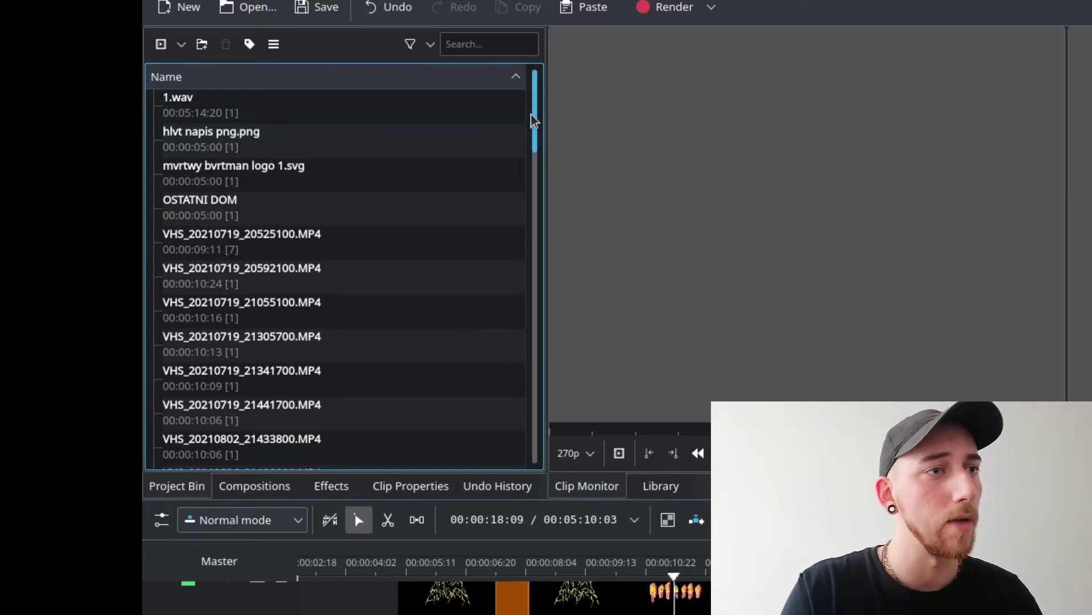
mouse_move(534, 98)
left_mouse_down()
mouse_move(542, 361)
mouse_move(535, 97)
left_mouse_up()
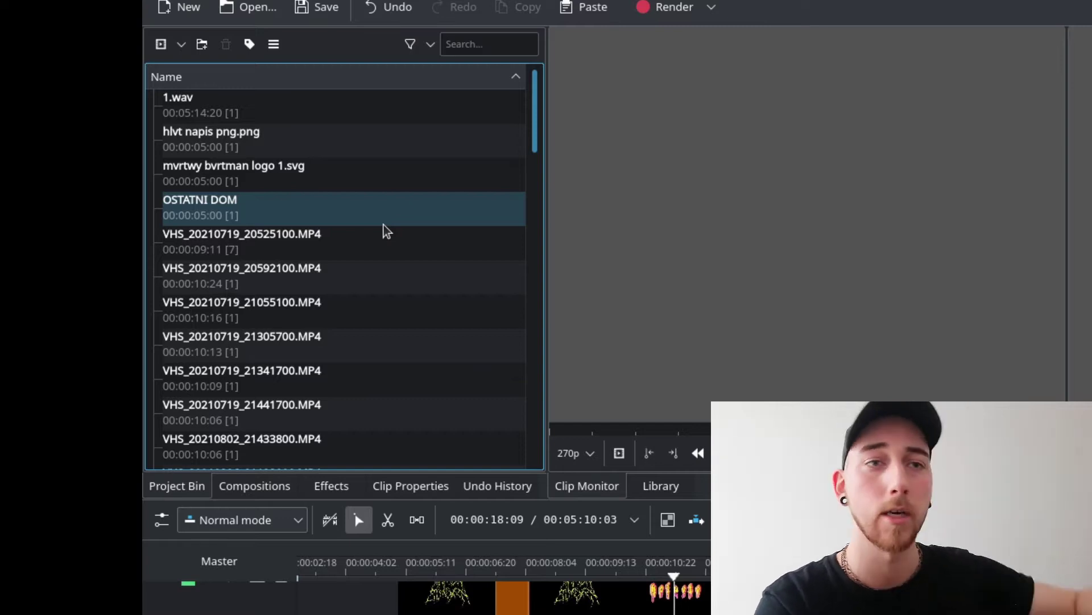
left_click(279, 143)
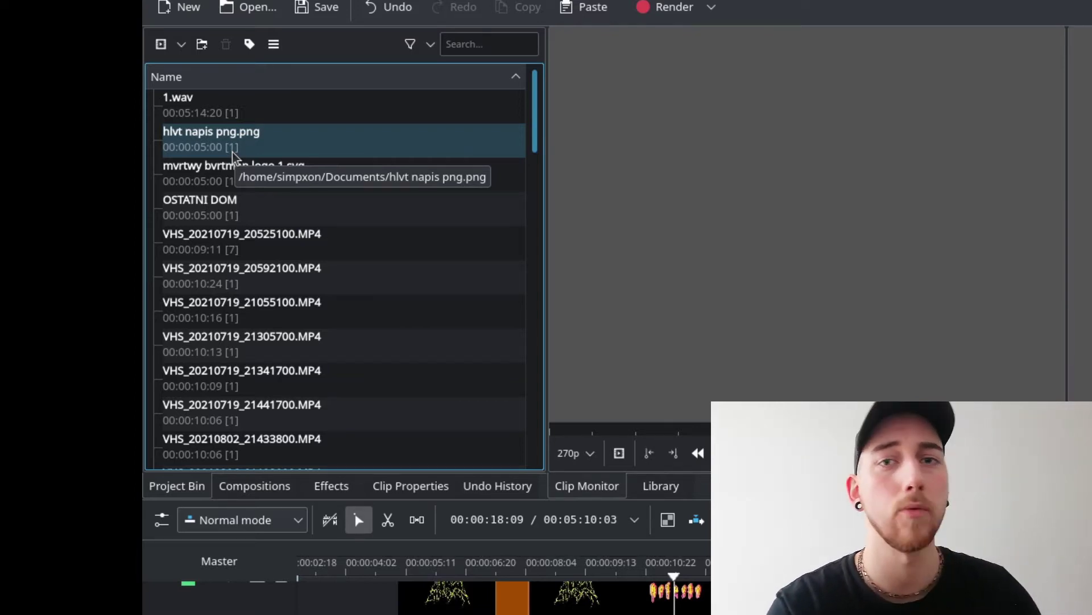
left_click_drag(233, 156, 466, 289)
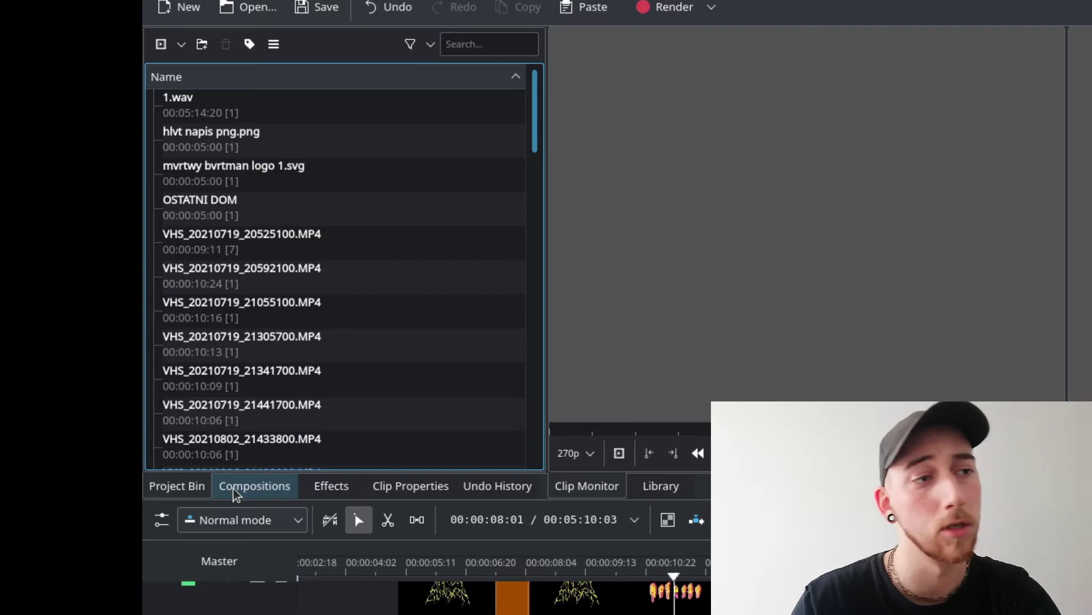
- Place the Addition composition on the timeline, then undo it
left_click(235, 493)
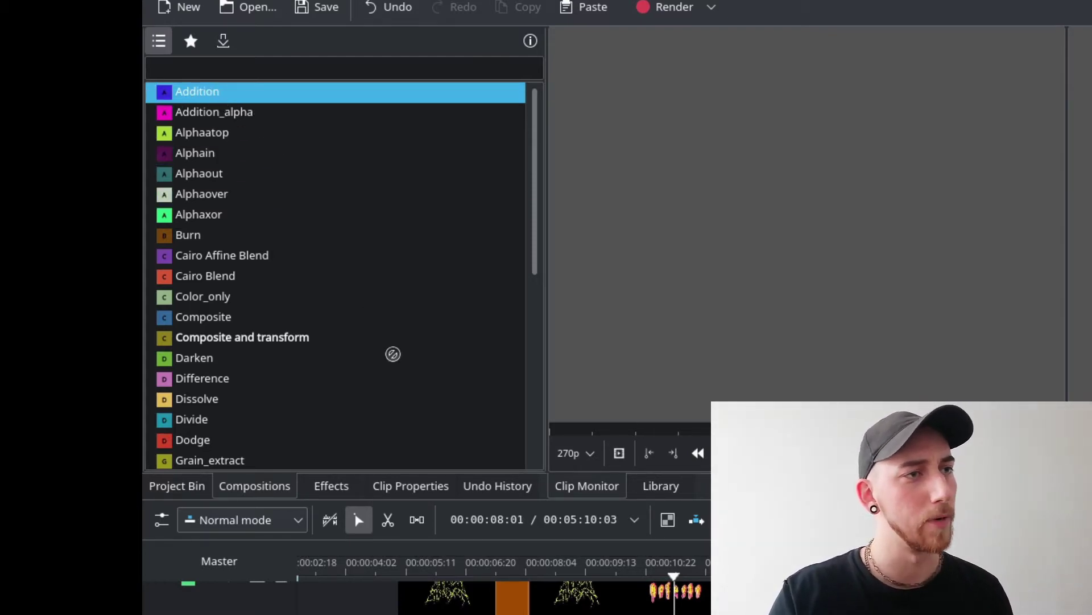
left_click_drag(459, 436, 569, 595)
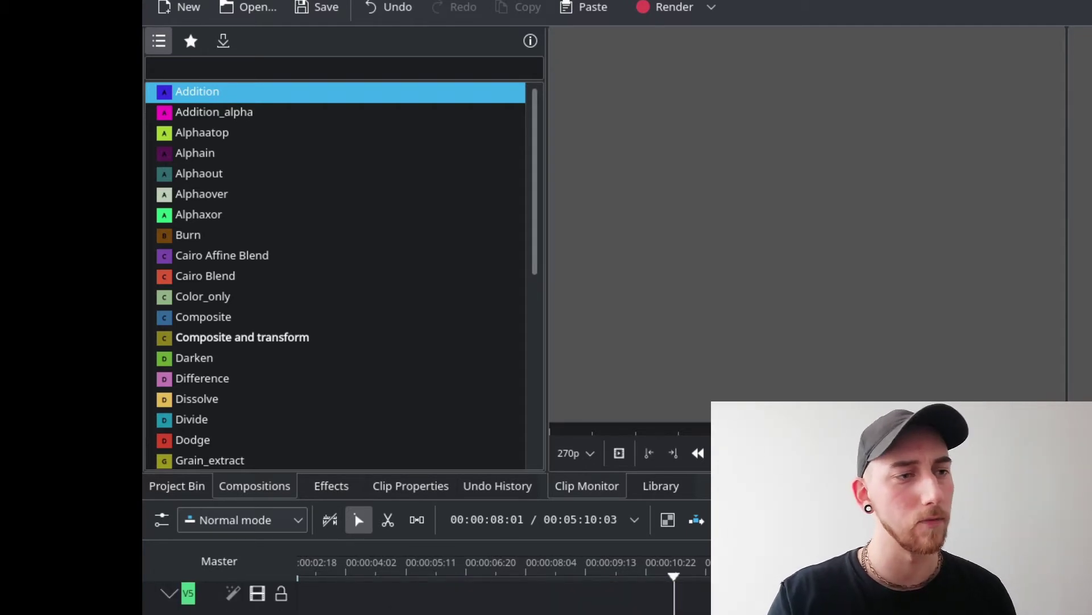
key("ctrl+z")
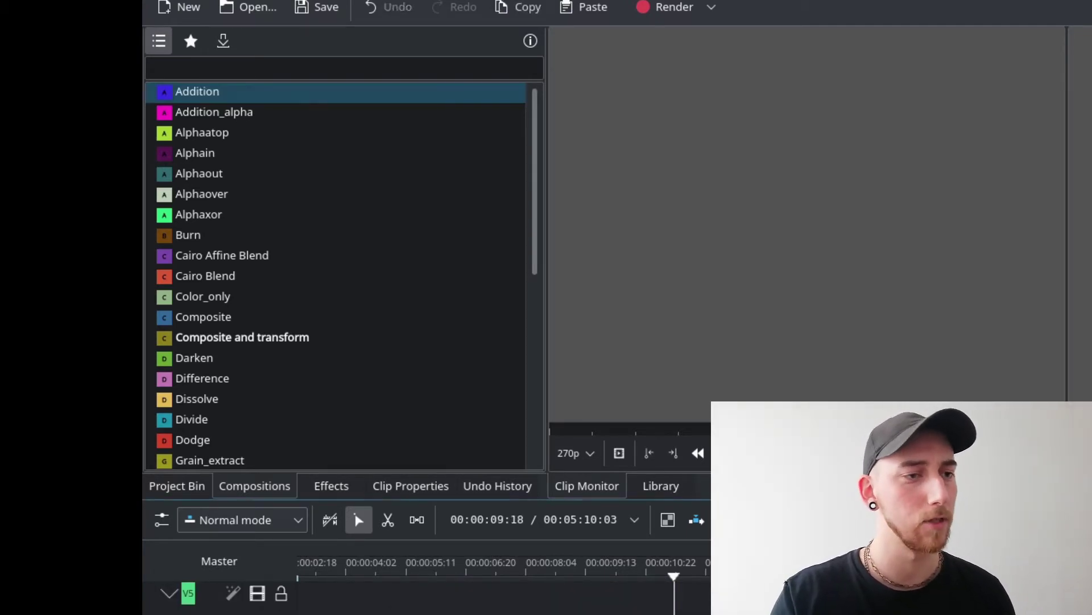
left_click(372, 586)
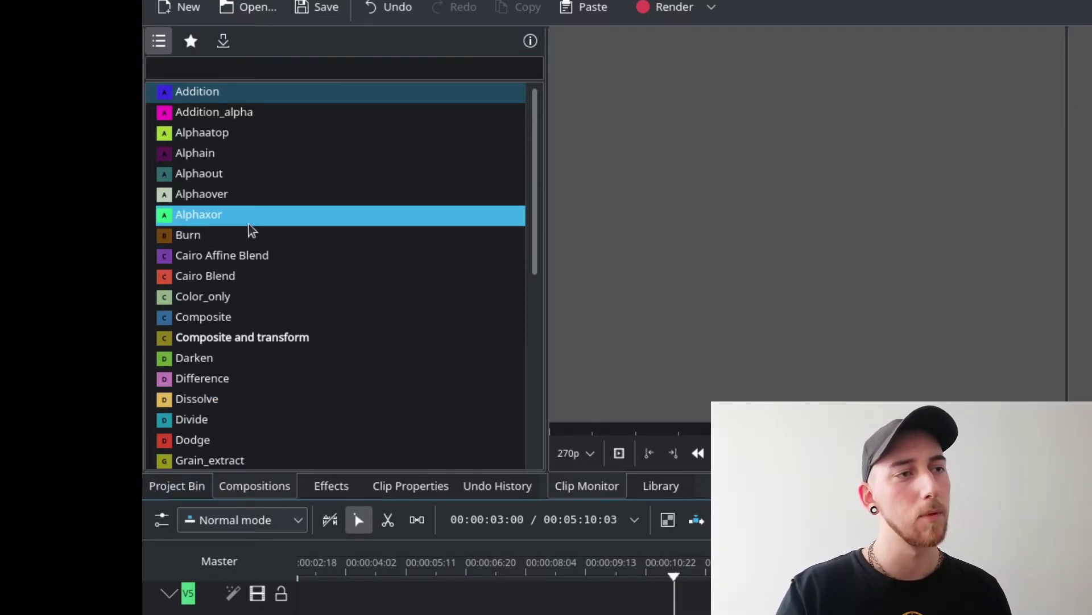
- Try placing the Alphaxor composition, then switch the panel to the effect categories
left_click_drag(249, 225, 327, 235)
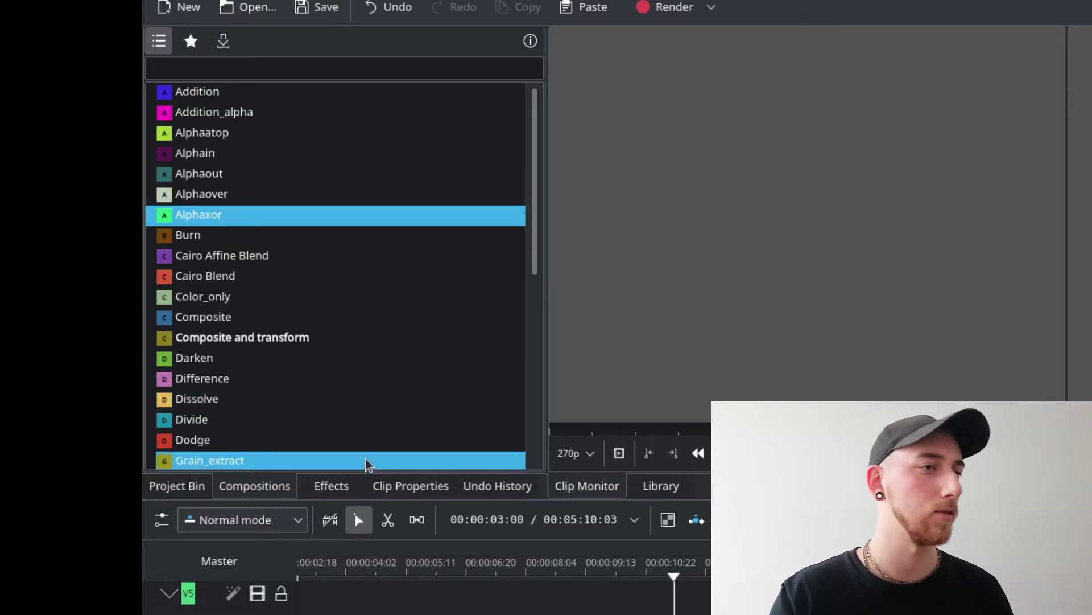
left_click_drag(400, 404, 324, 495)
left_click(326, 489)
left_click(378, 324)
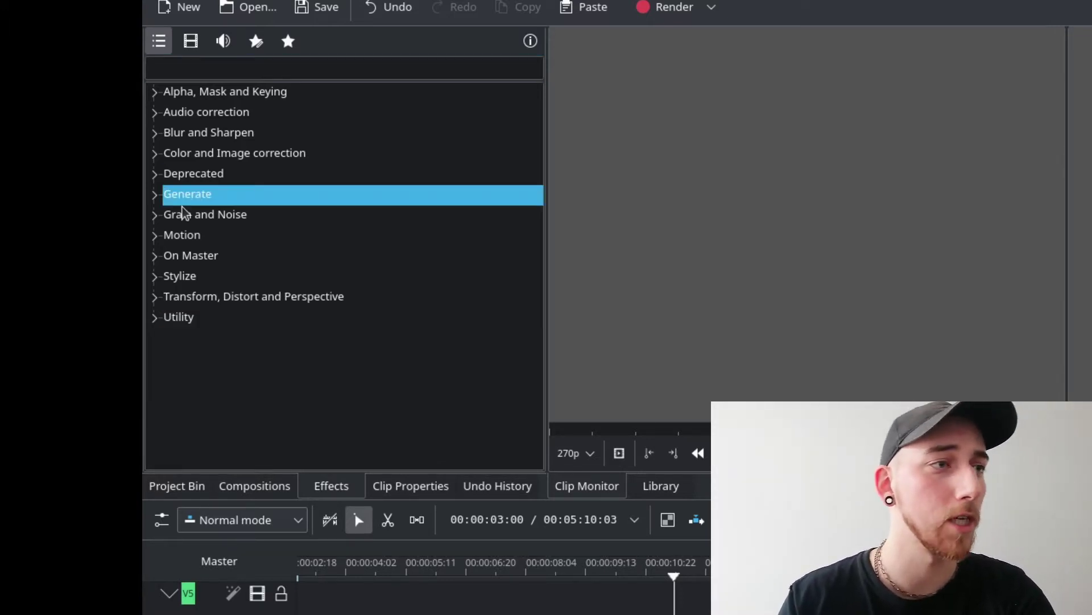
- Expand Generate, Deprecated, Blur and Sharpen, and Color and Image correction, then focus the effects search
left_click(154, 195)
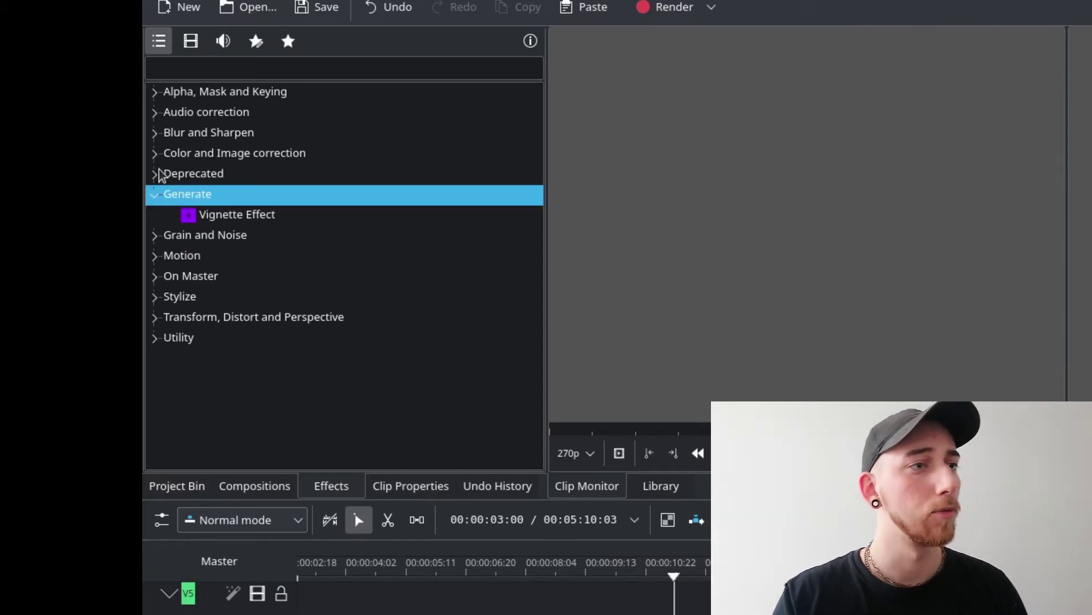
left_click(155, 172)
left_click(155, 152)
left_click(155, 132)
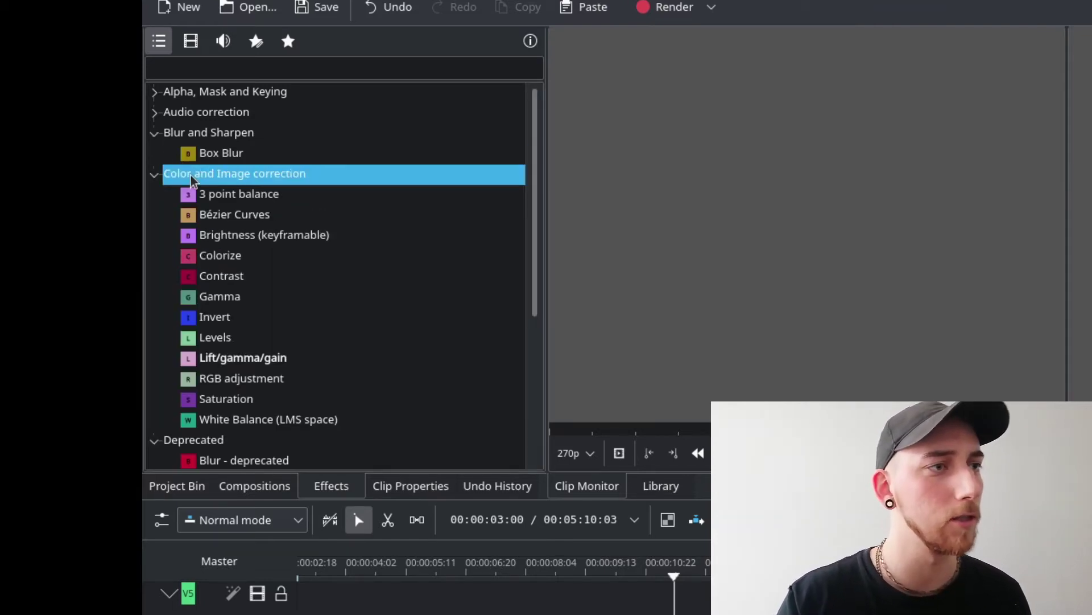
scroll(215, 290, "down", 1)
scroll(219, 319, "down", 3)
scroll(307, 391, "up", 1)
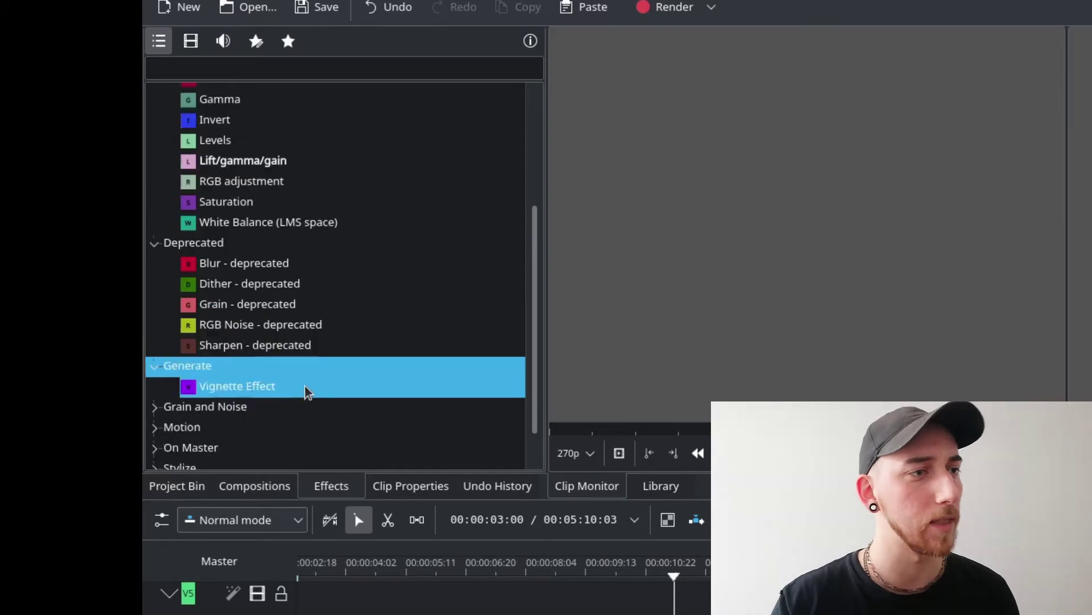
scroll(267, 319, "up", 3)
left_click(230, 66)
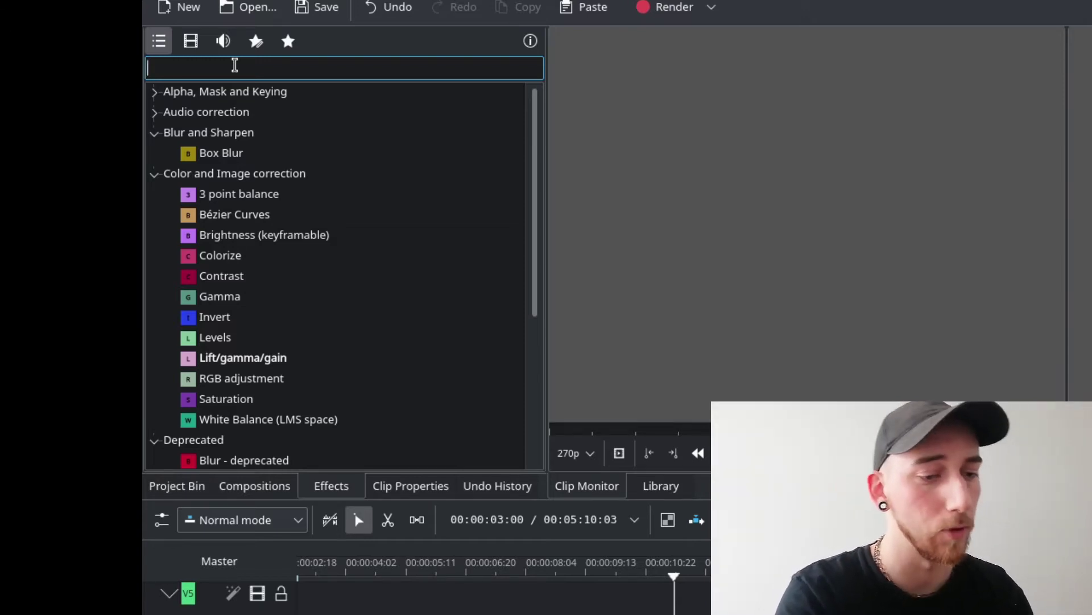
- Filter the effects list for noise ('noise'), then switch to the empty Clip Properties view
type("noise")
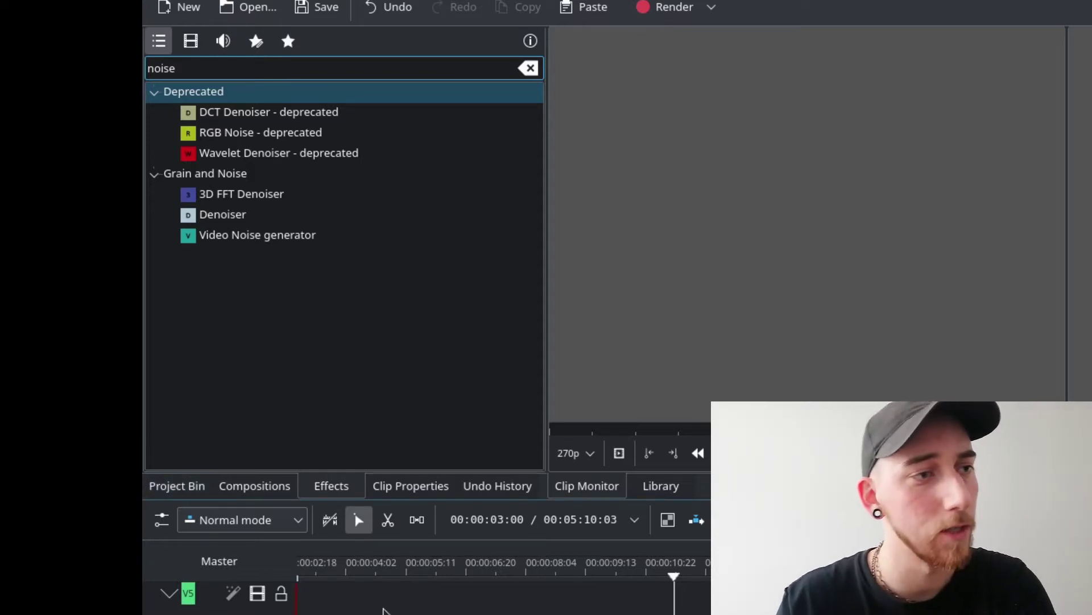
left_click(413, 488)
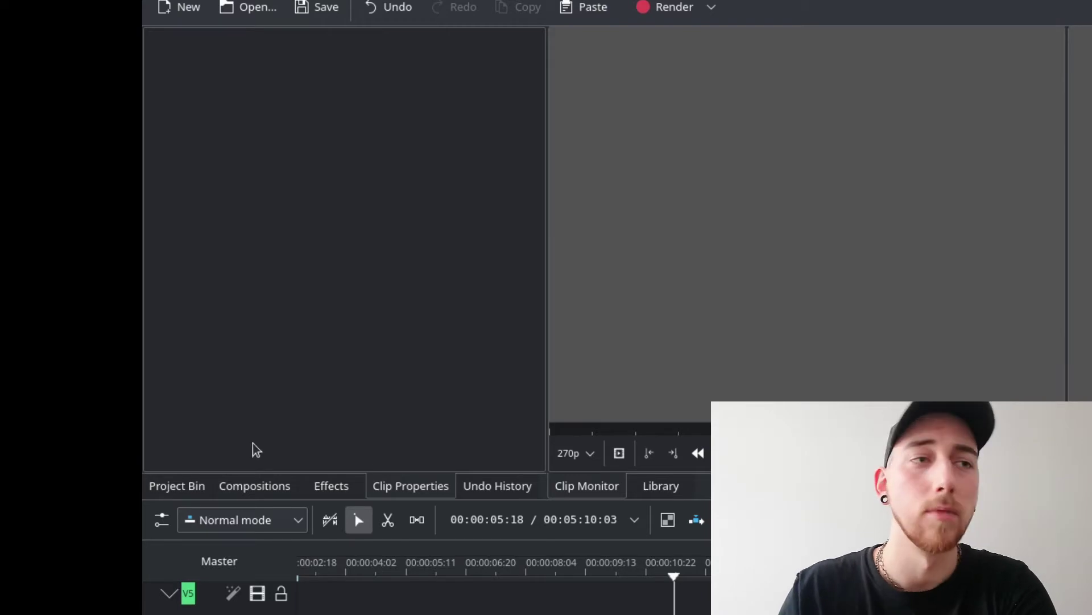
- Select VHS_20210719_20525100.MP4 in the project bin and view its properties (960x720, 30.2085 fps)
left_click(192, 487)
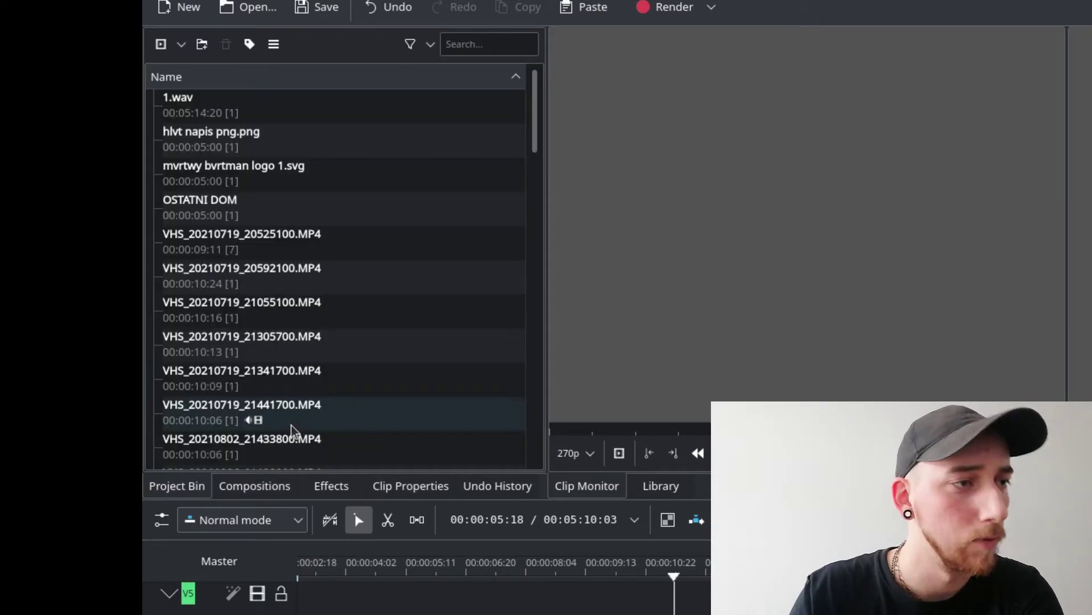
left_click(268, 246)
left_click(396, 493)
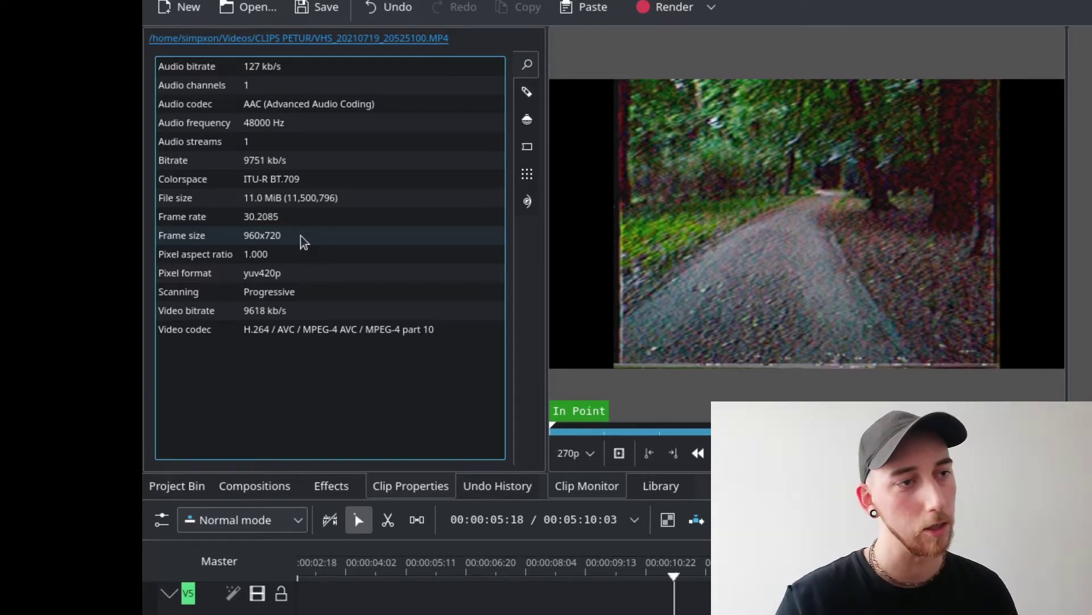
- Show the Undo History of past editing actions, then bring up the Project menu
left_click(525, 486)
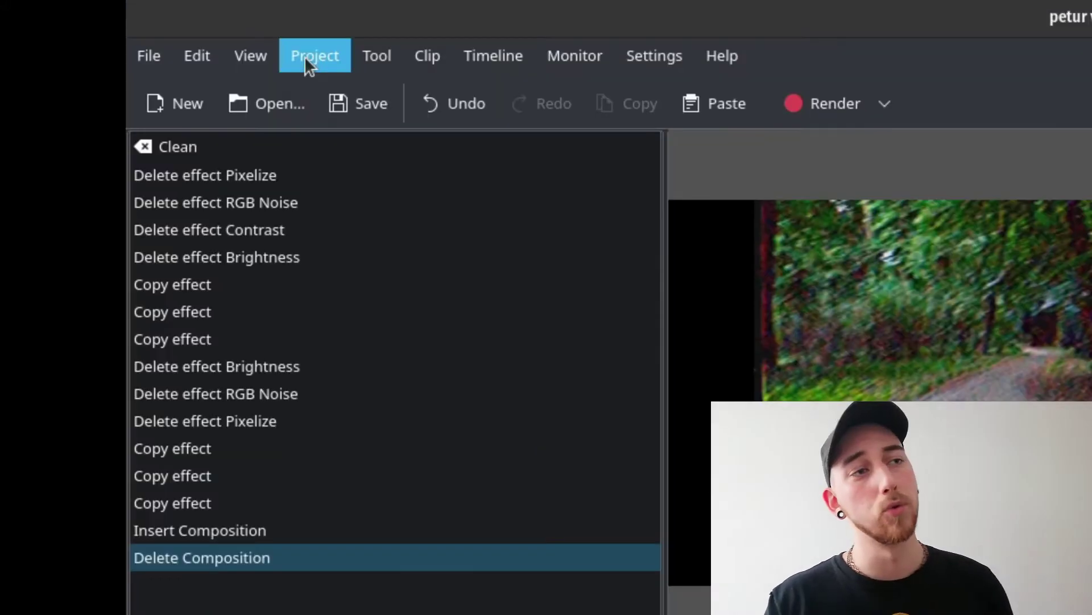
left_click(305, 56)
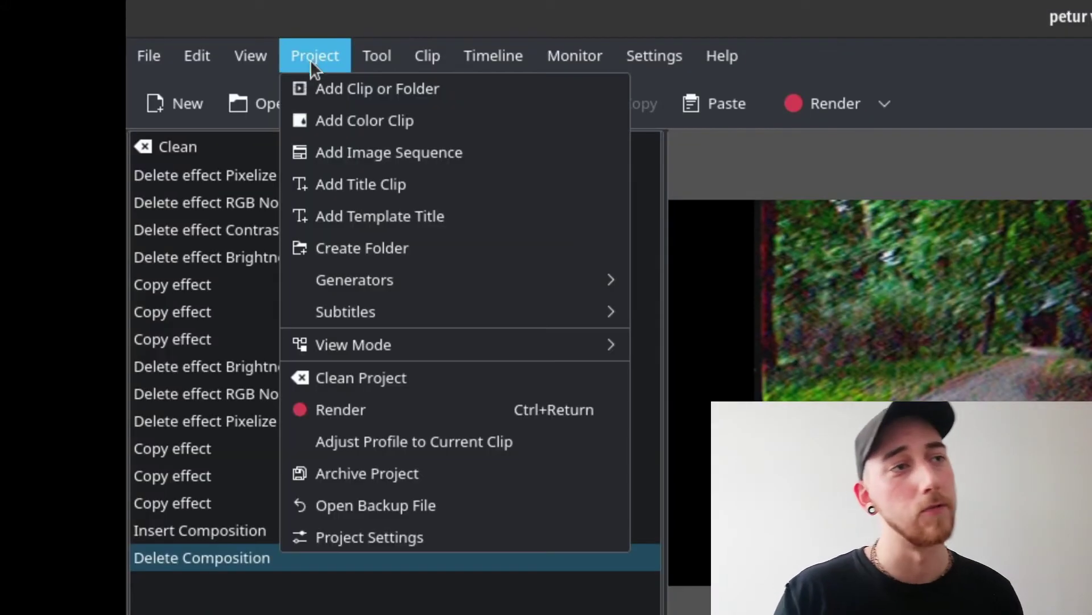
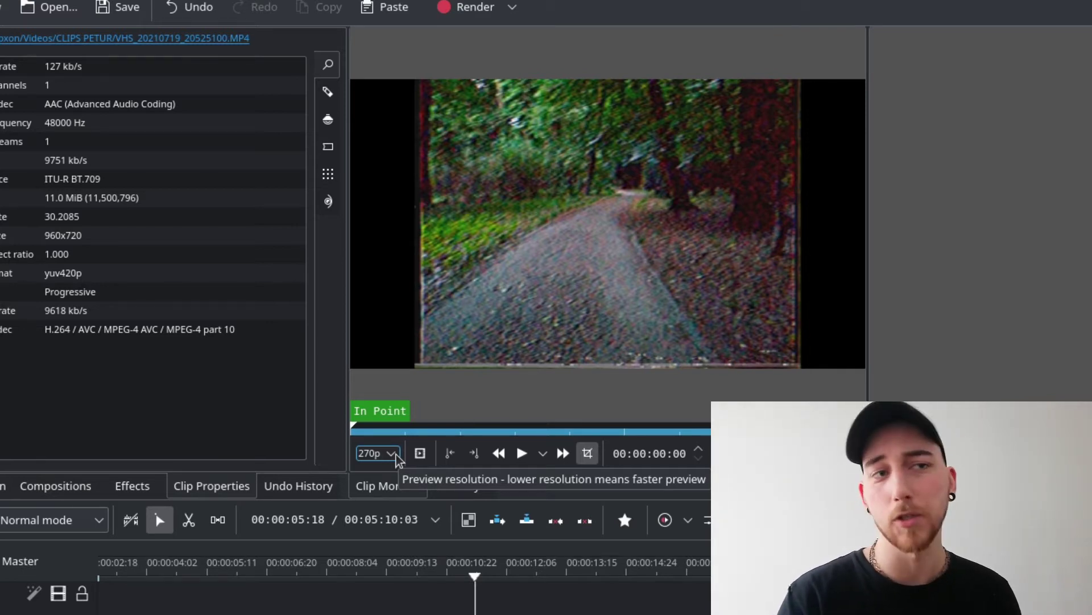
- Keep the clip monitor preview at 270p, then widen the project monitor and set its preview to 1:1
left_click(391, 454)
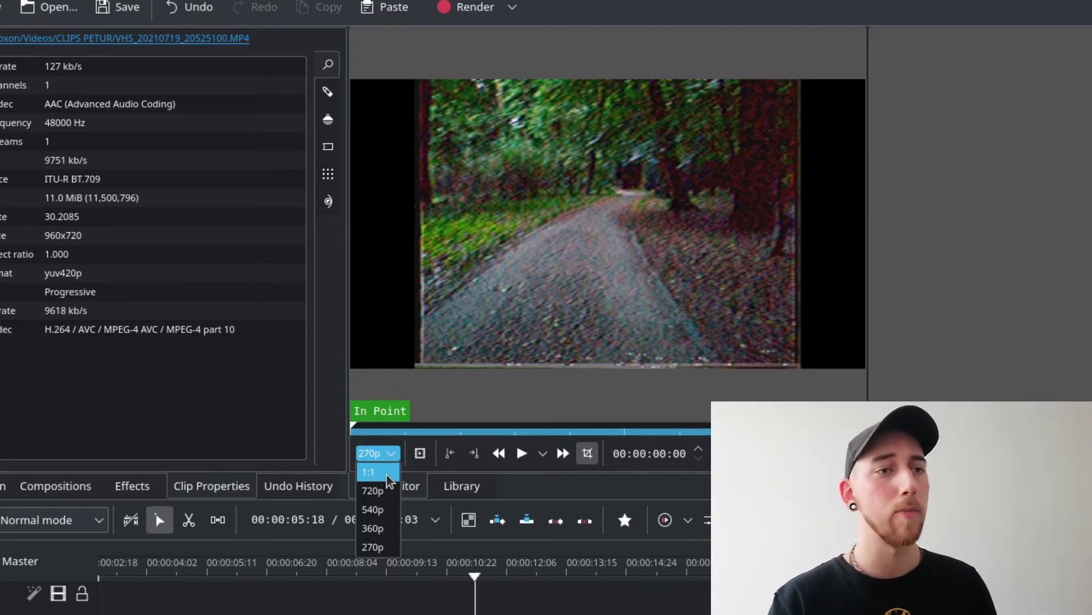
left_click(383, 547)
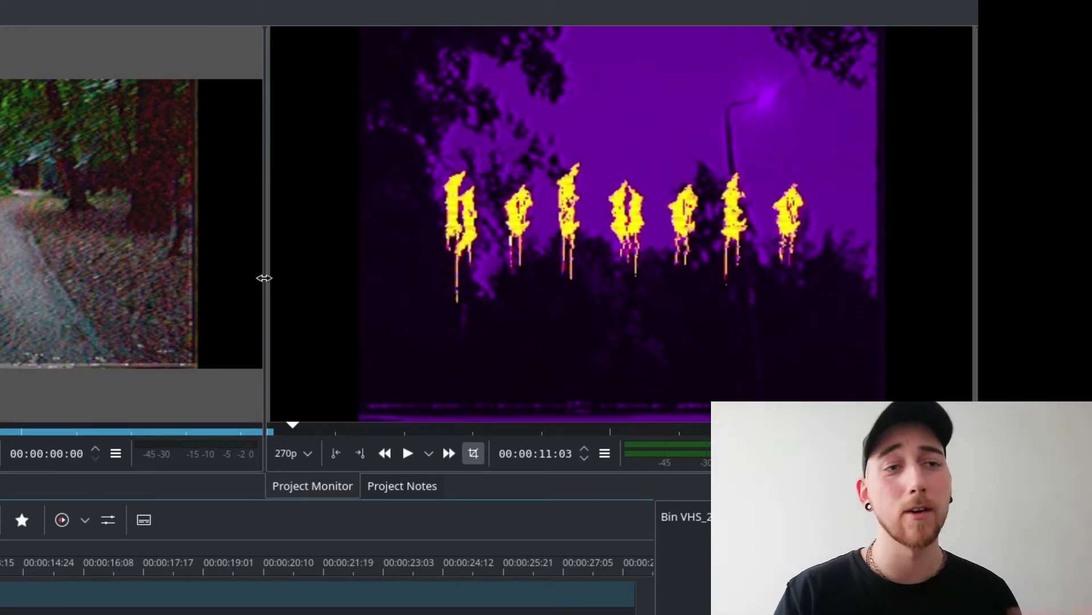
left_click_drag(264, 278, 228, 287)
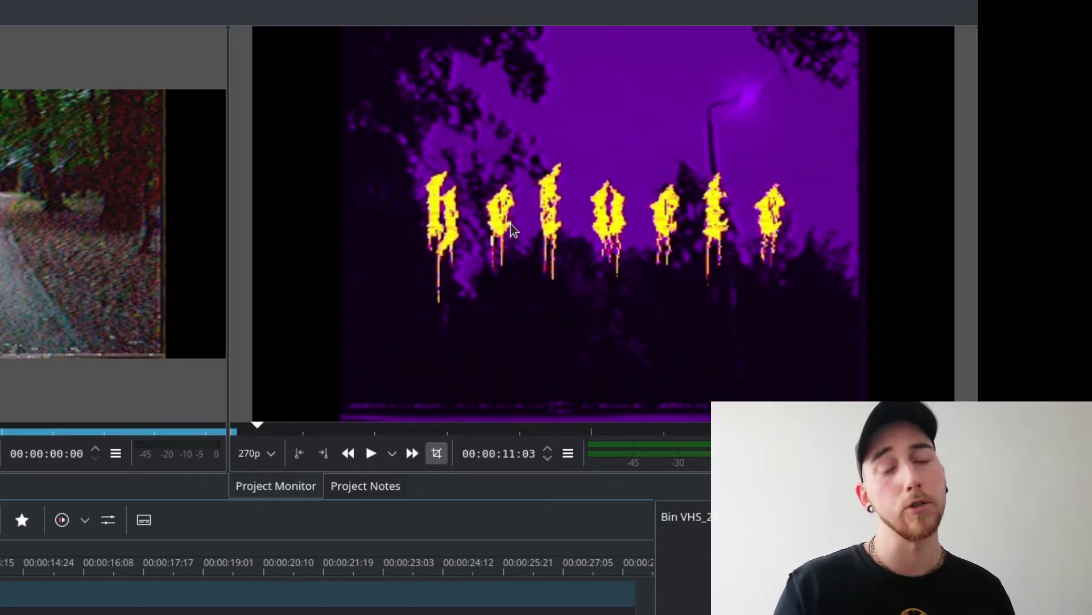
left_click(274, 456)
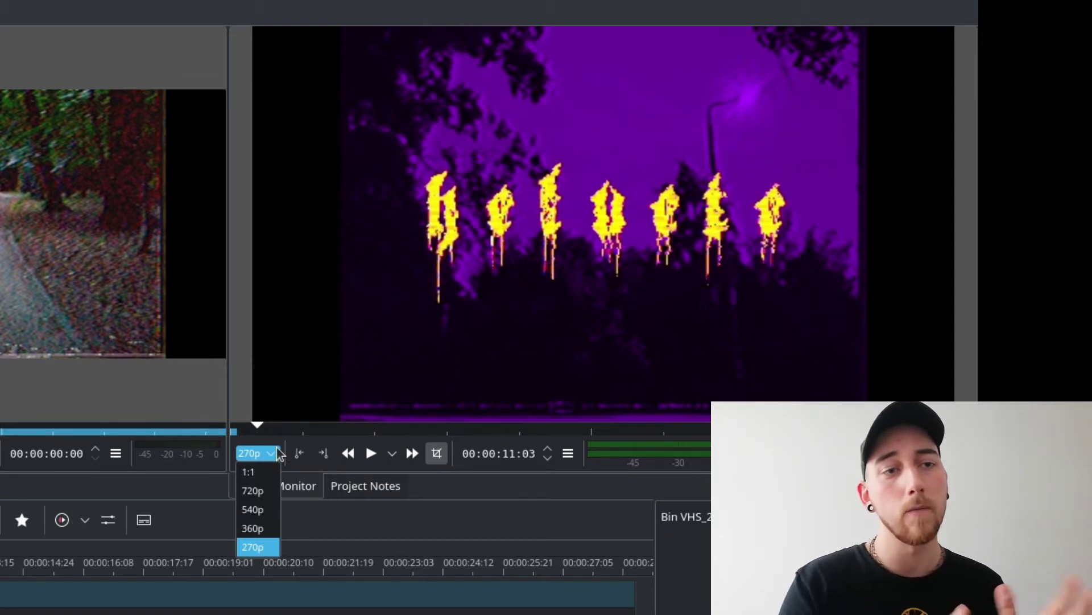
left_click(255, 473)
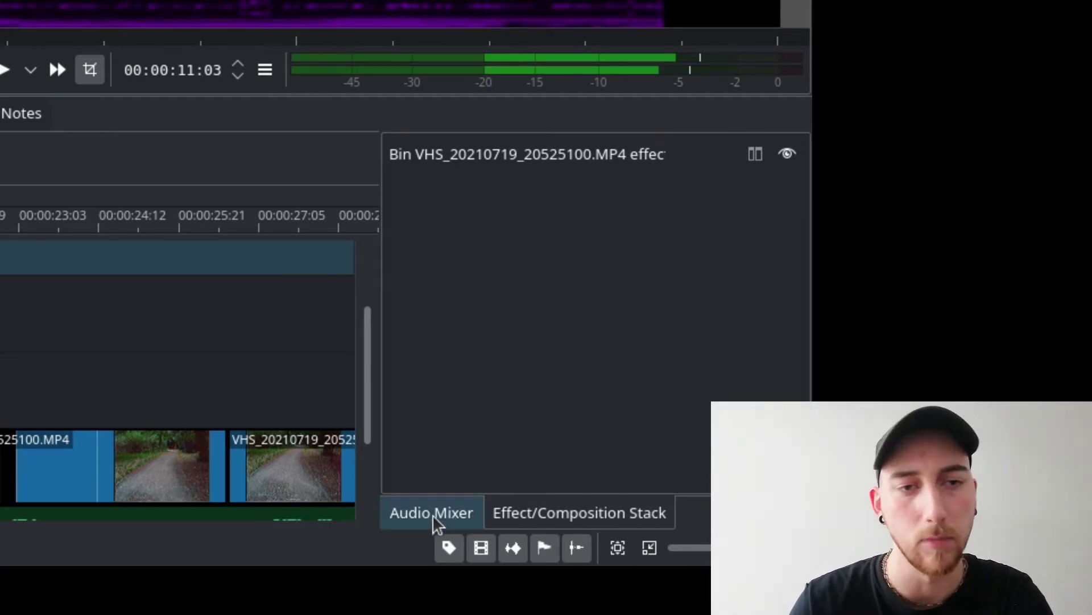
- Show the Audio Mixer panel with its A1, A2 and Master channel strips
left_click(433, 514)
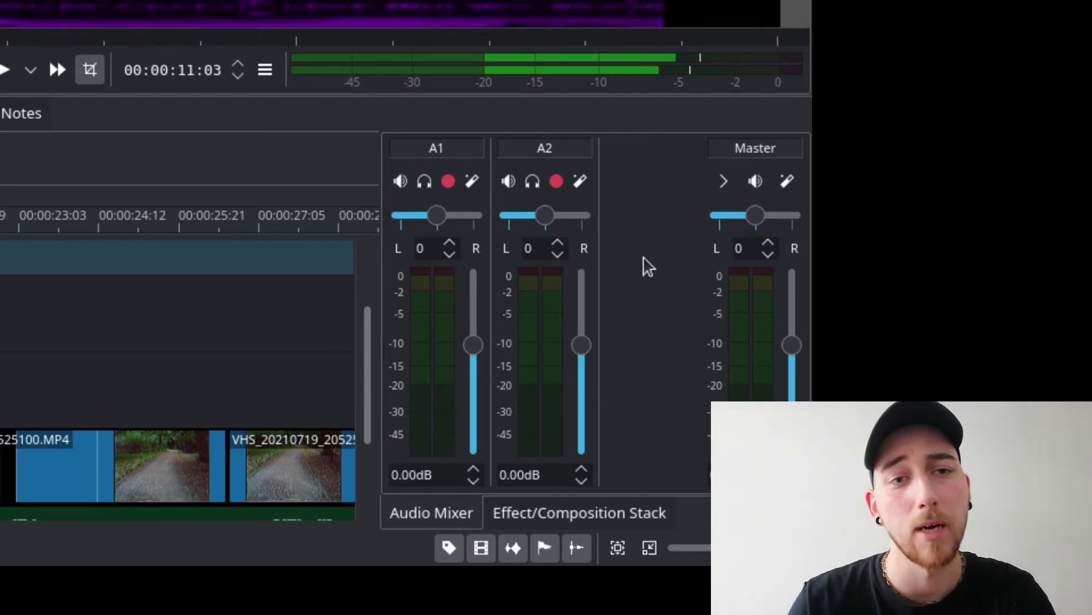
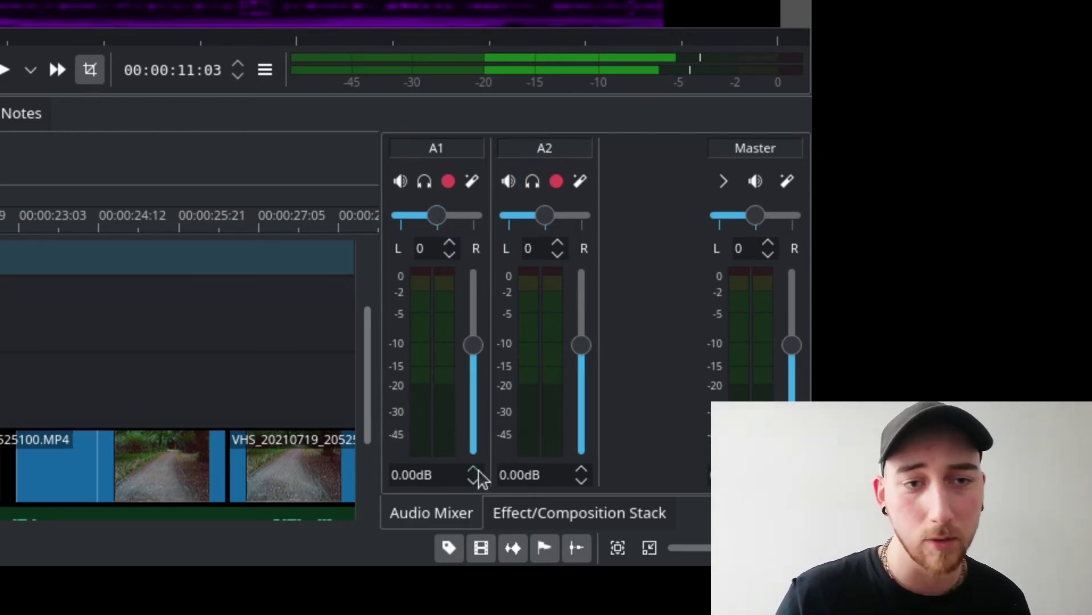
- Show the effect stack for VHS_20210815_23185400.MP4, listing its Brightness and Contrast effects
double_click(444, 474)
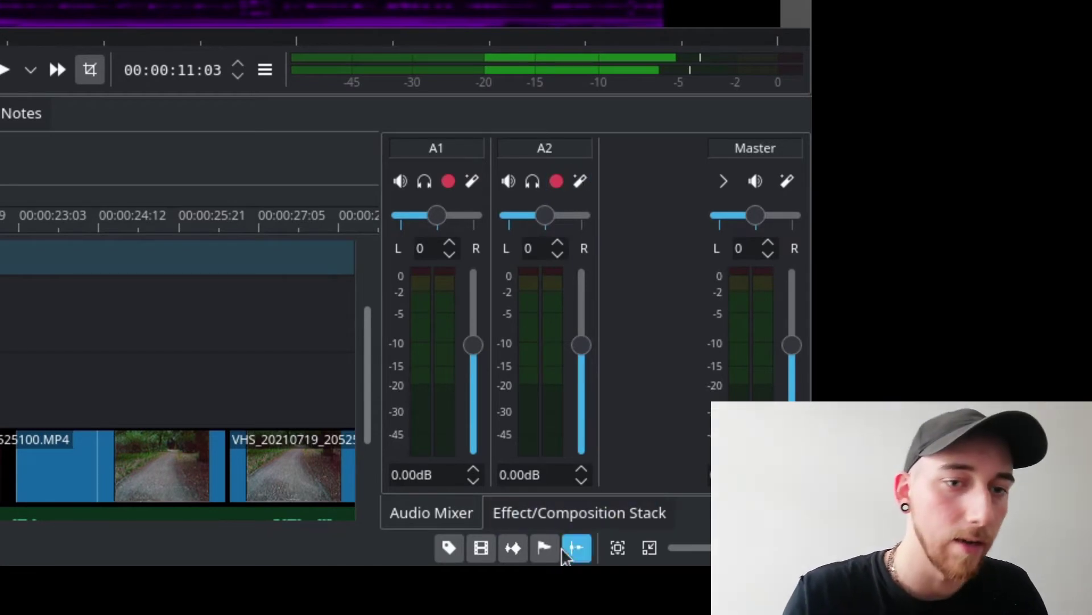
left_click(555, 517)
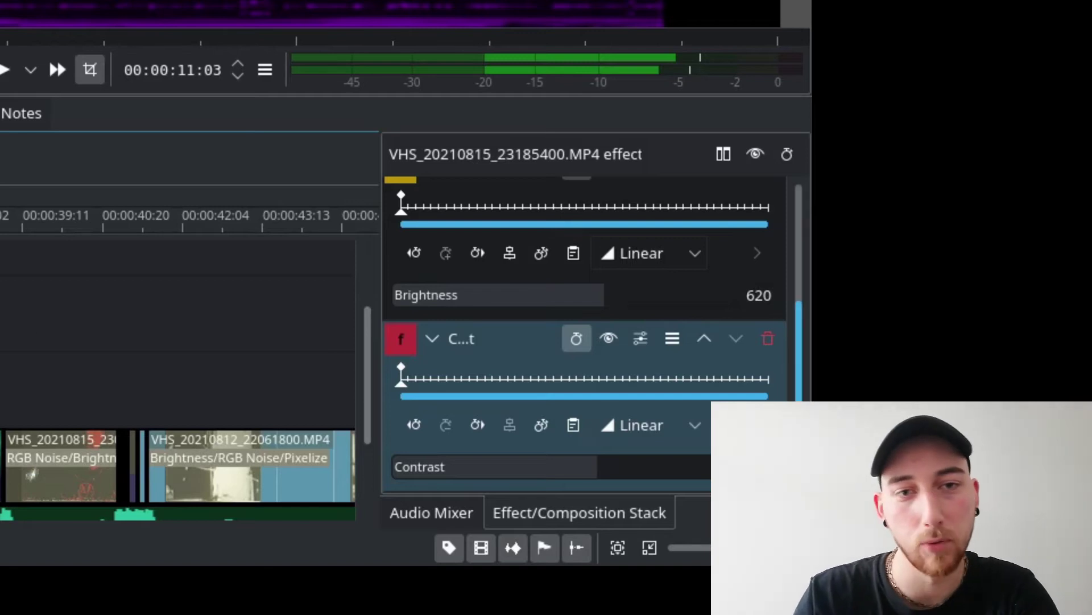
scroll(796, 260, "up", 5)
scroll(806, 313, "down", 5)
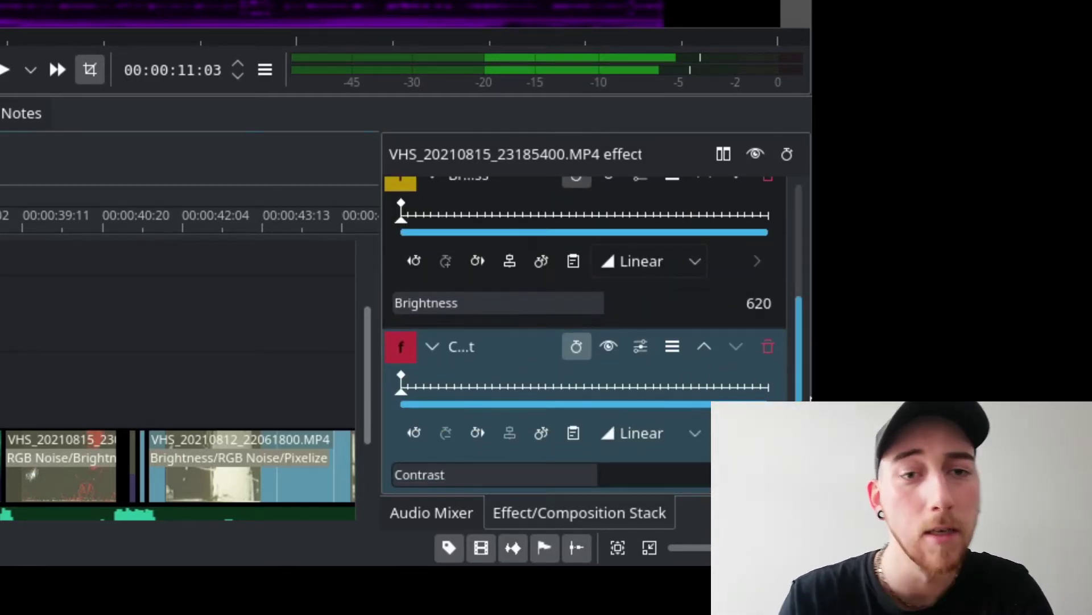
scroll(792, 268, "up", 3)
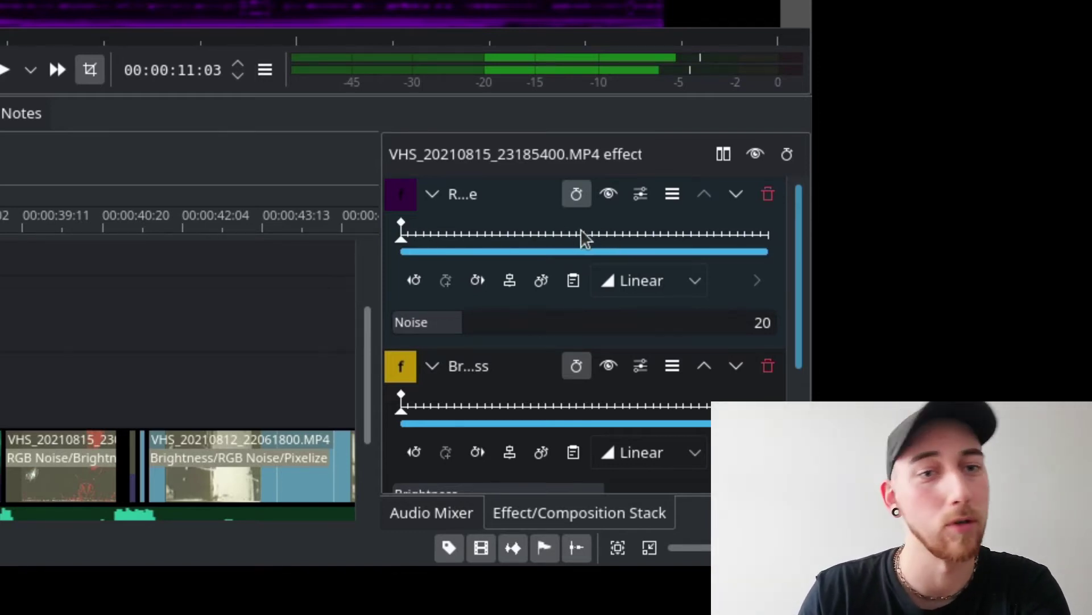
- Add an RGB Noise keyframe at 00:00:34:20 with Noise set to 100
left_click(578, 238)
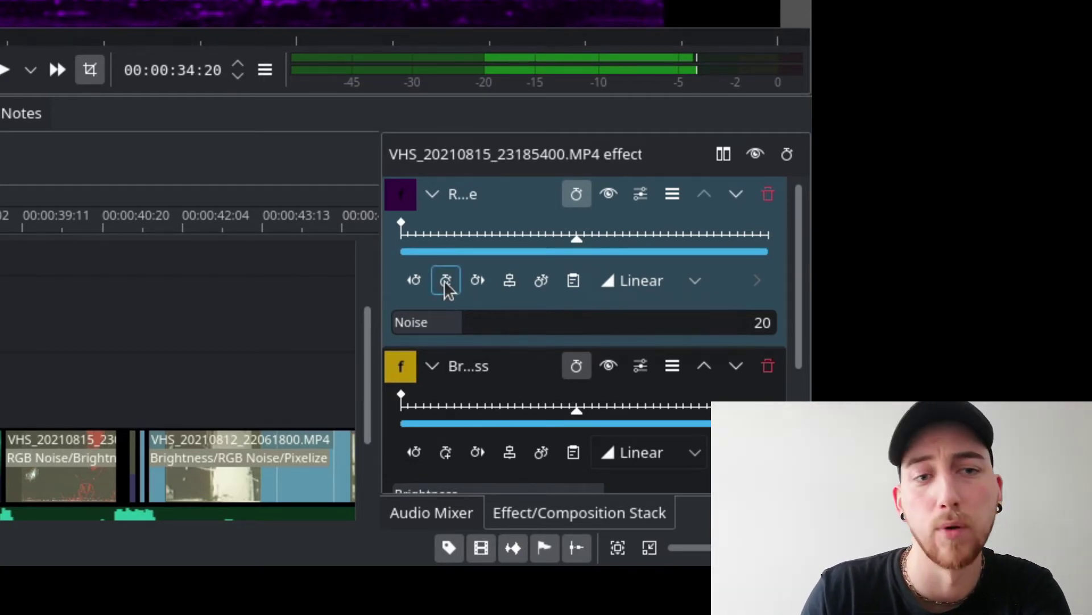
left_click(446, 281)
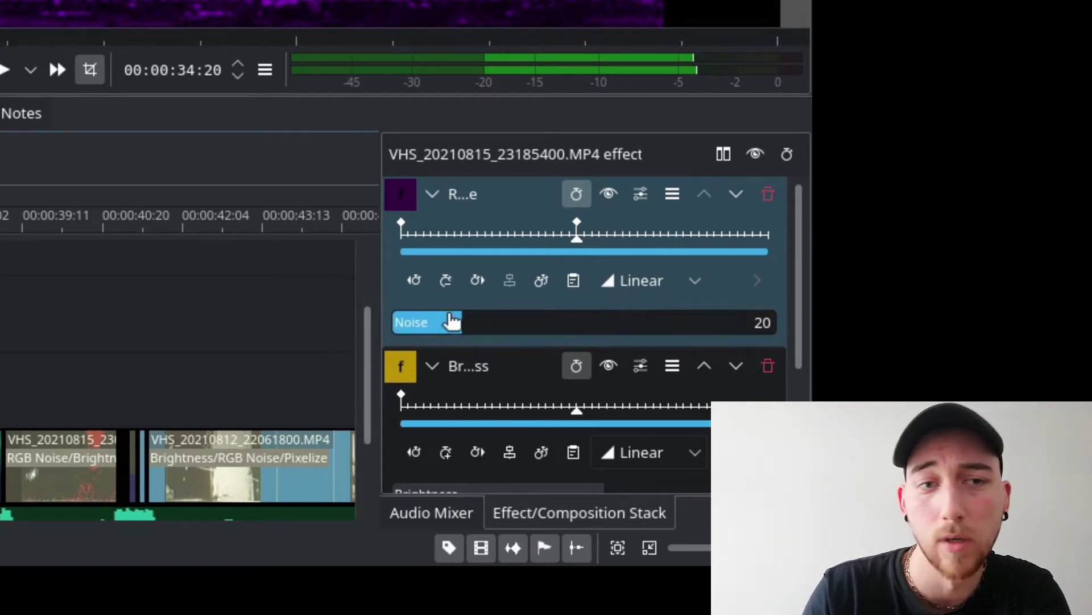
left_click_drag(487, 335, 775, 336)
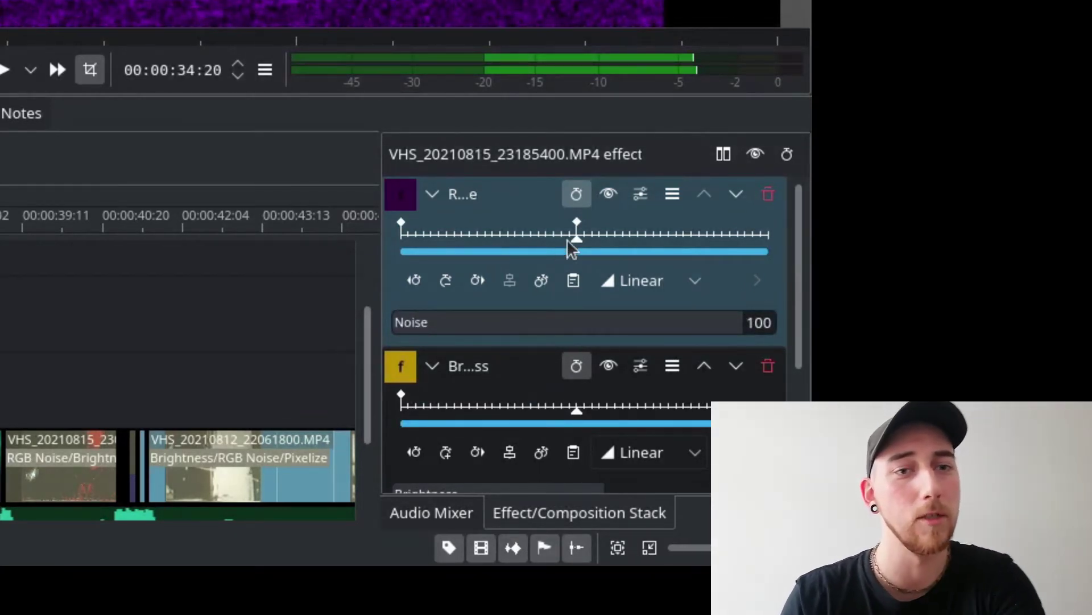
- Add a second keyframe at 00:00:35:06 with Noise 0, then return to the first keyframe
left_click_drag(571, 244, 666, 253)
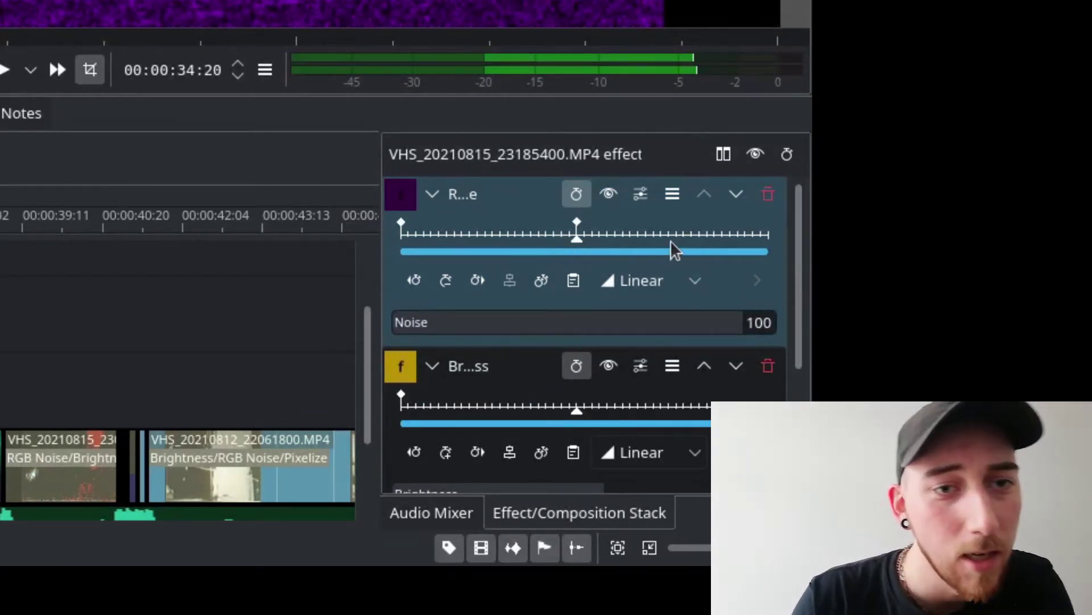
left_click(453, 284)
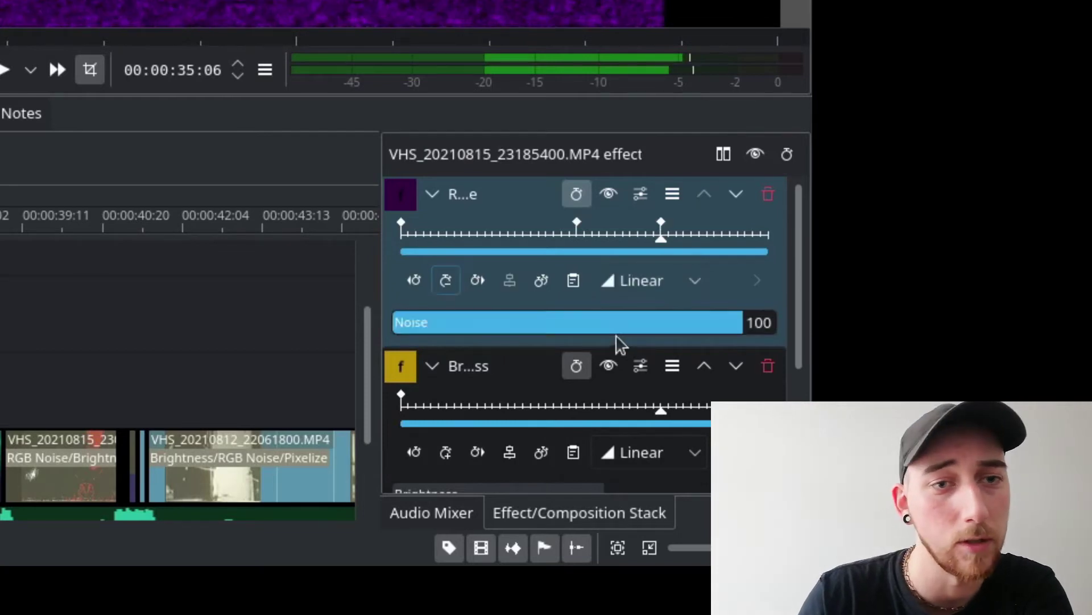
left_click_drag(626, 334, 293, 326)
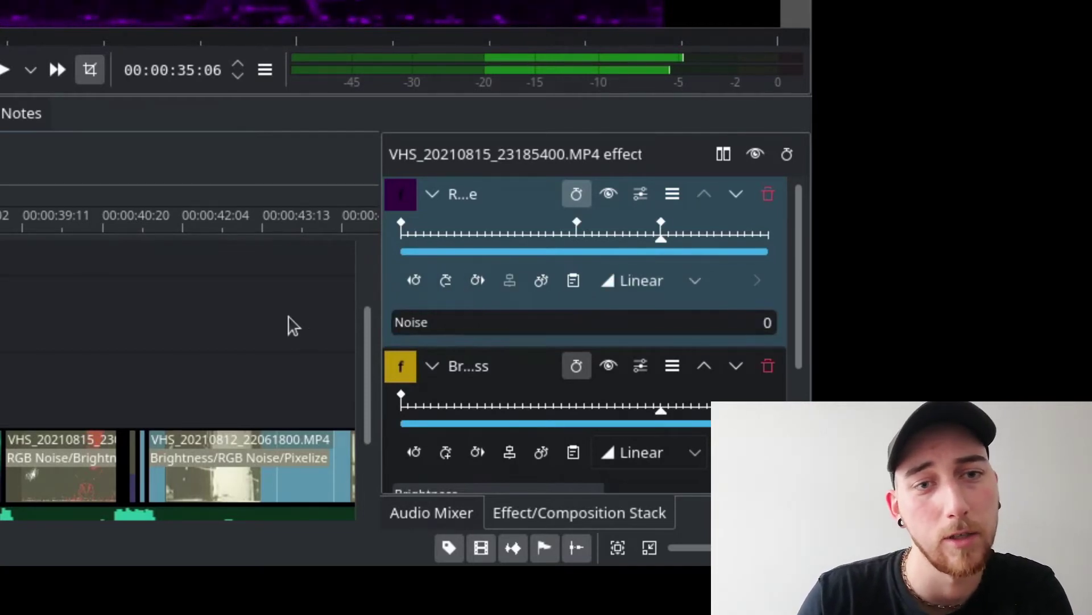
left_click(401, 223)
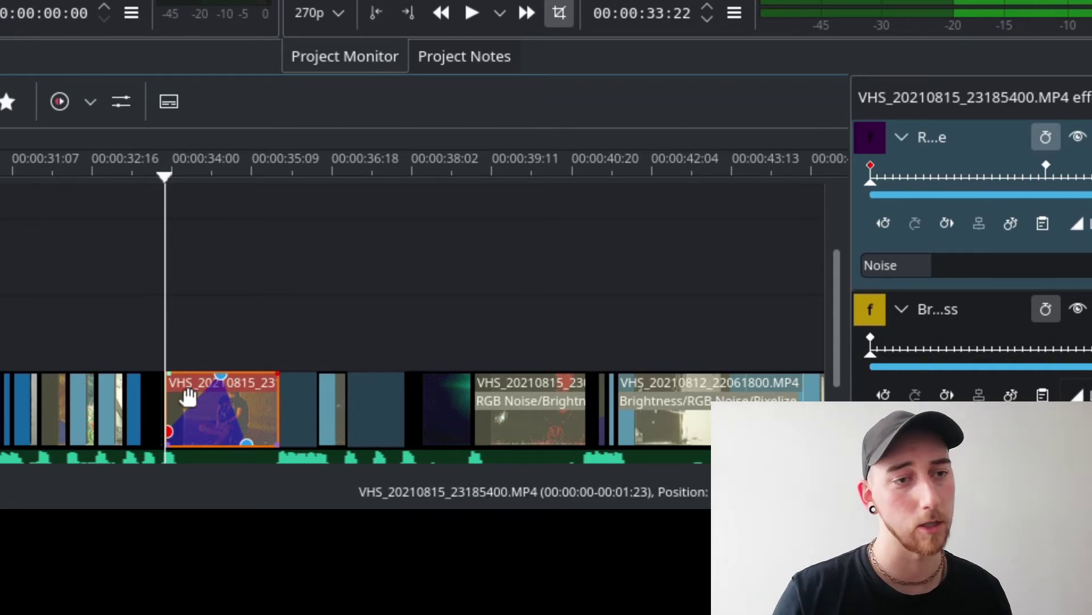
mouse_move(258, 454)
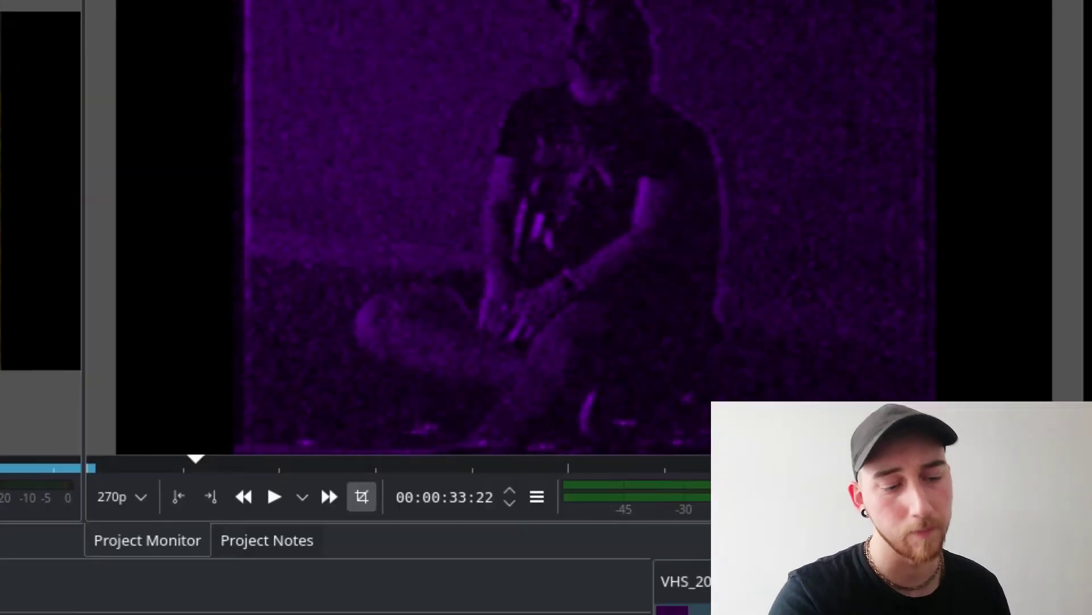
key("space")
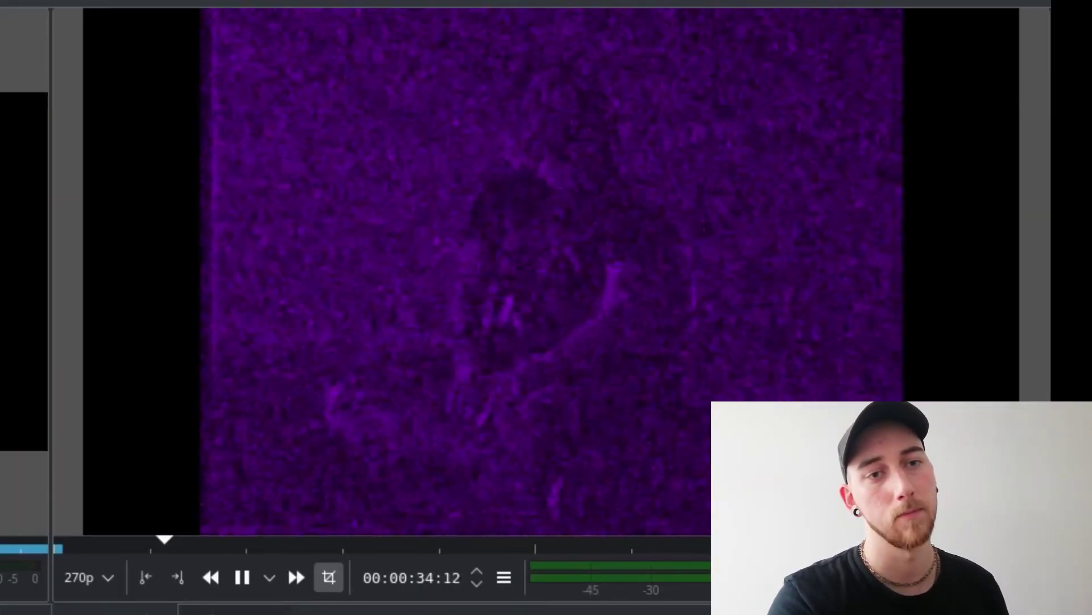
key("space")
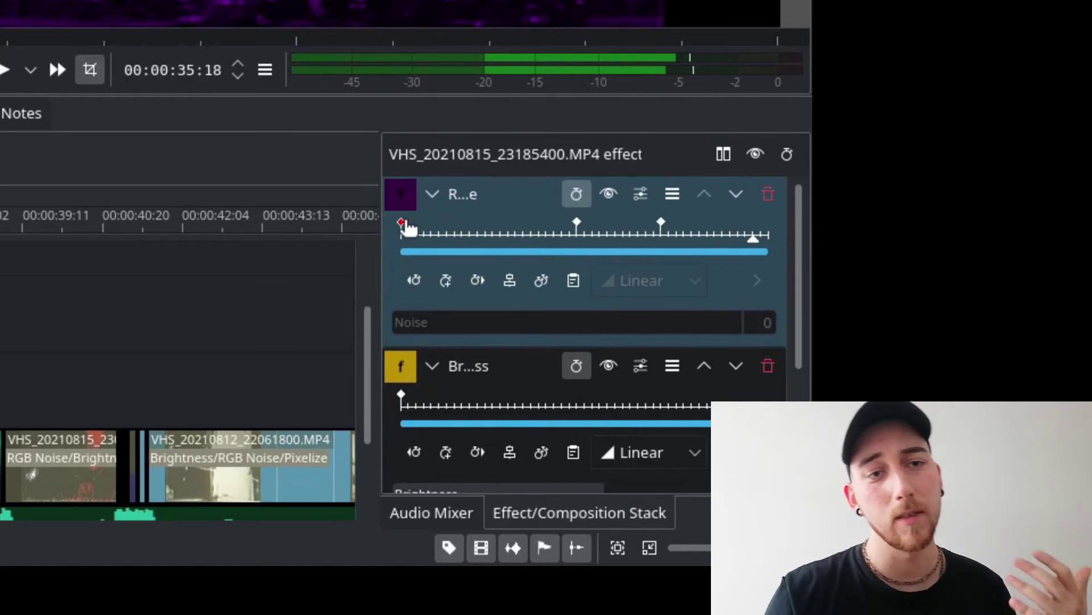
left_click(401, 224)
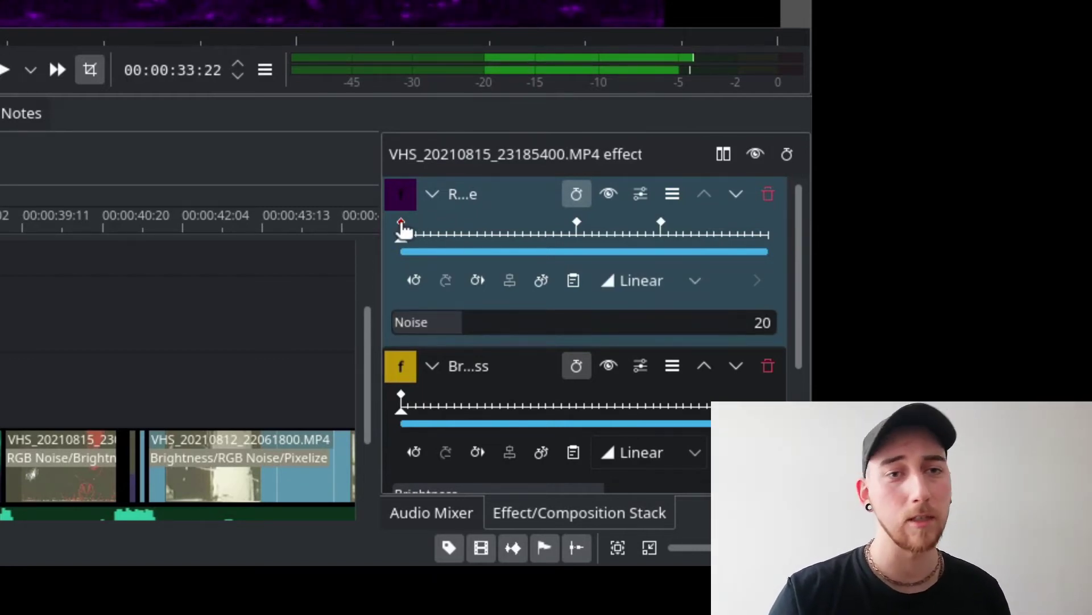
left_click(577, 228)
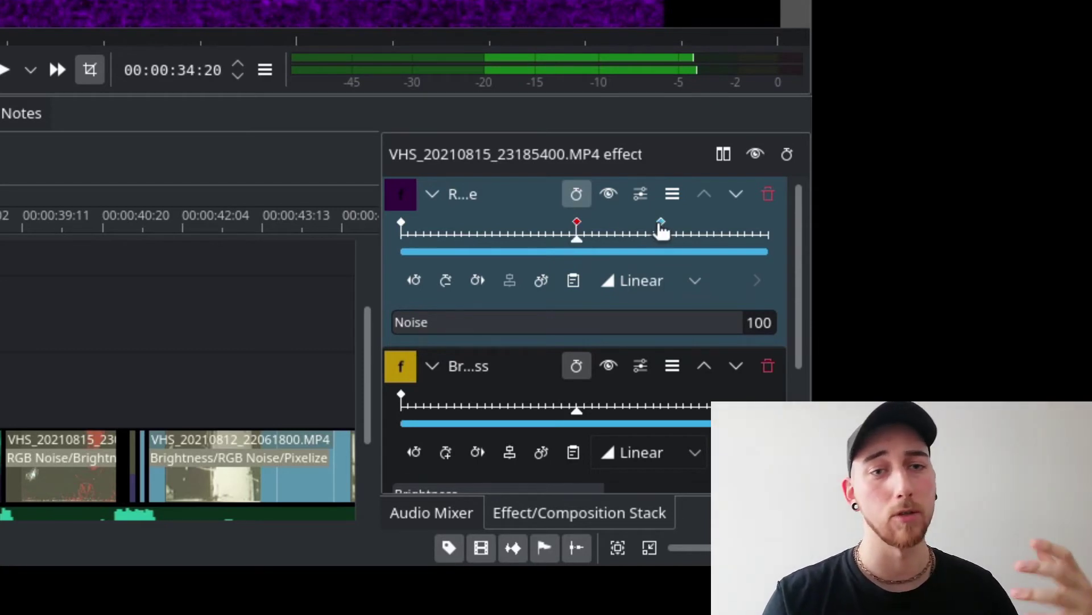
left_click(661, 226)
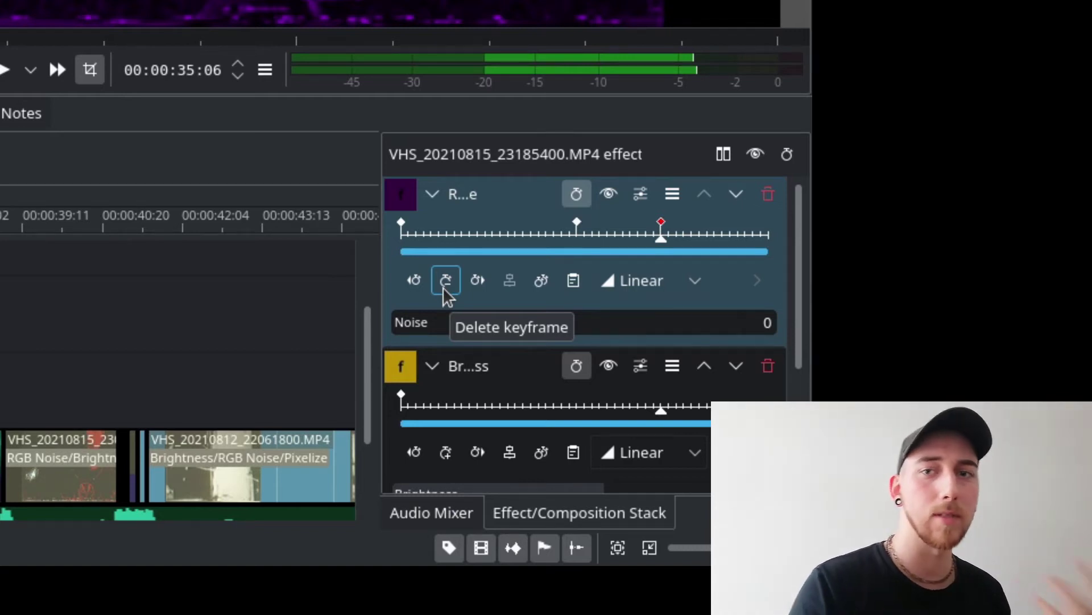
- Delete the RGB Noise keyframes at 35:06 and 34:20, leaving Noise at 20
left_click(445, 290)
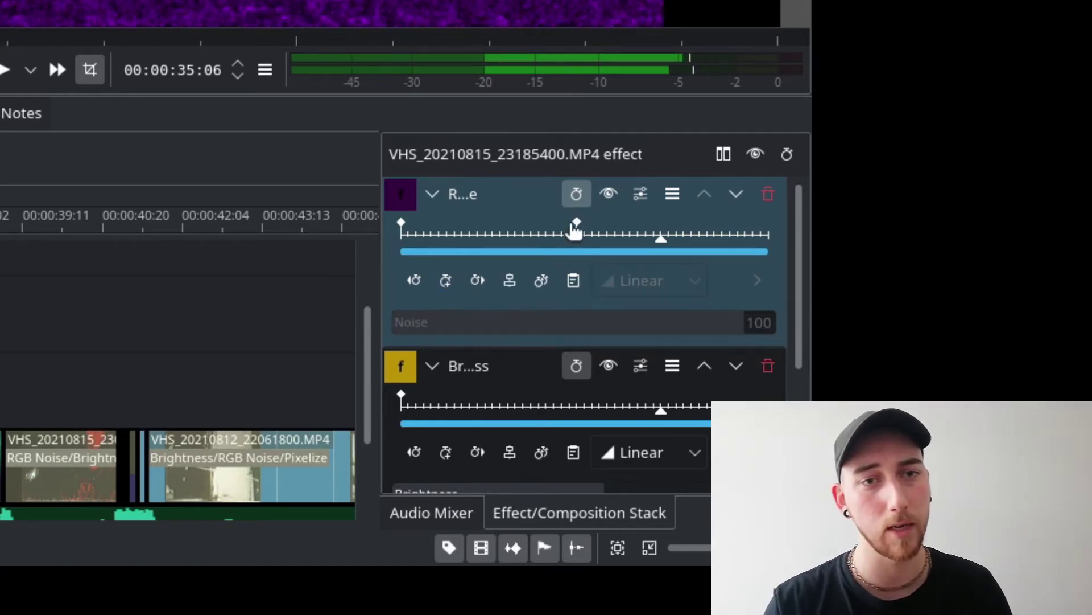
left_click(577, 223)
left_click(447, 287)
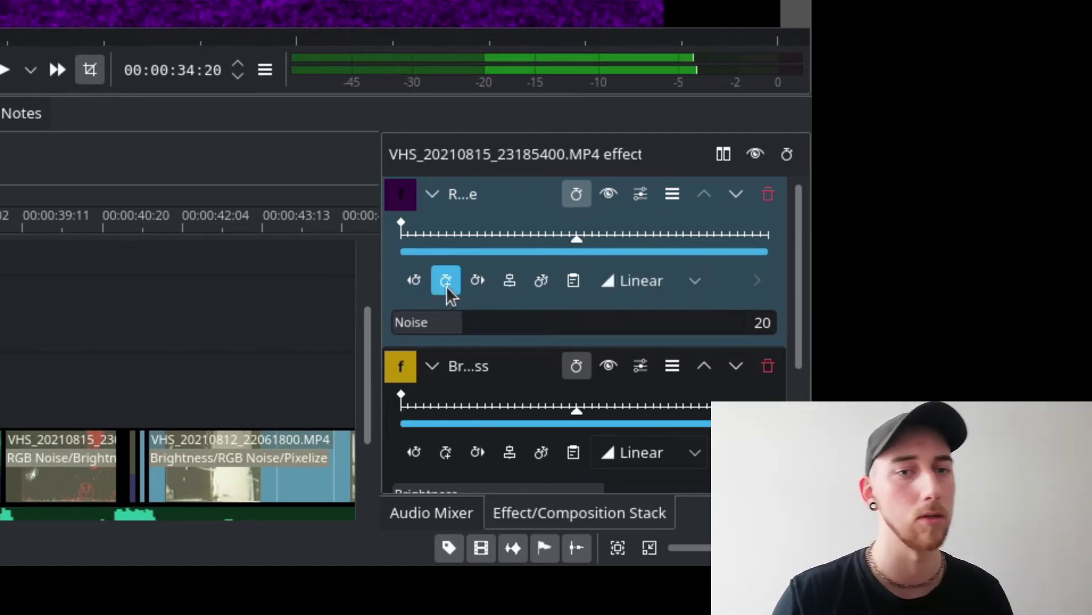
scroll(513, 239, "down", 3)
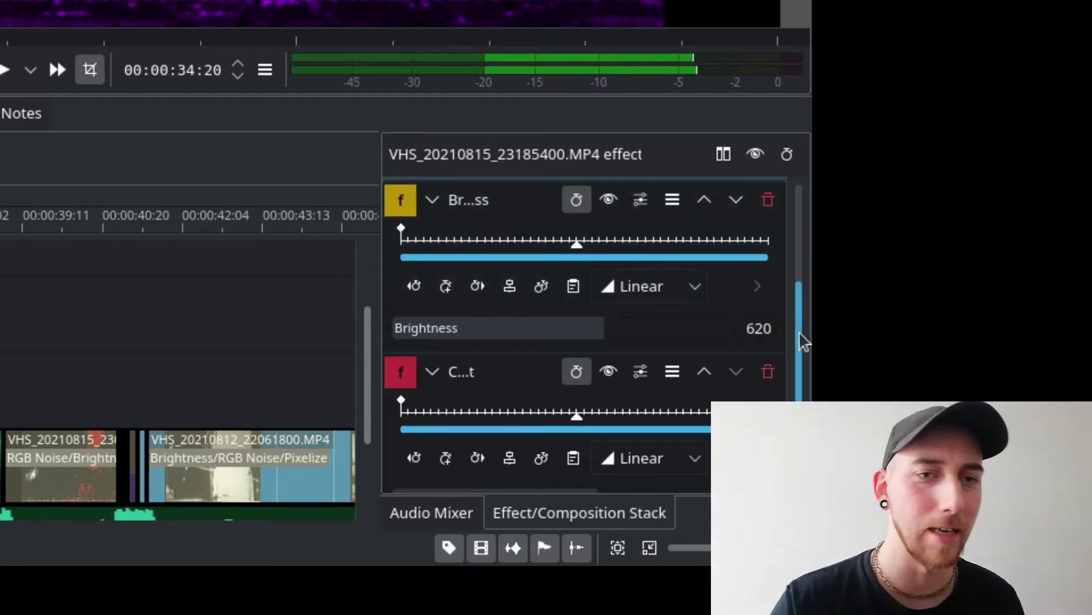
scroll(800, 349, "down", 1)
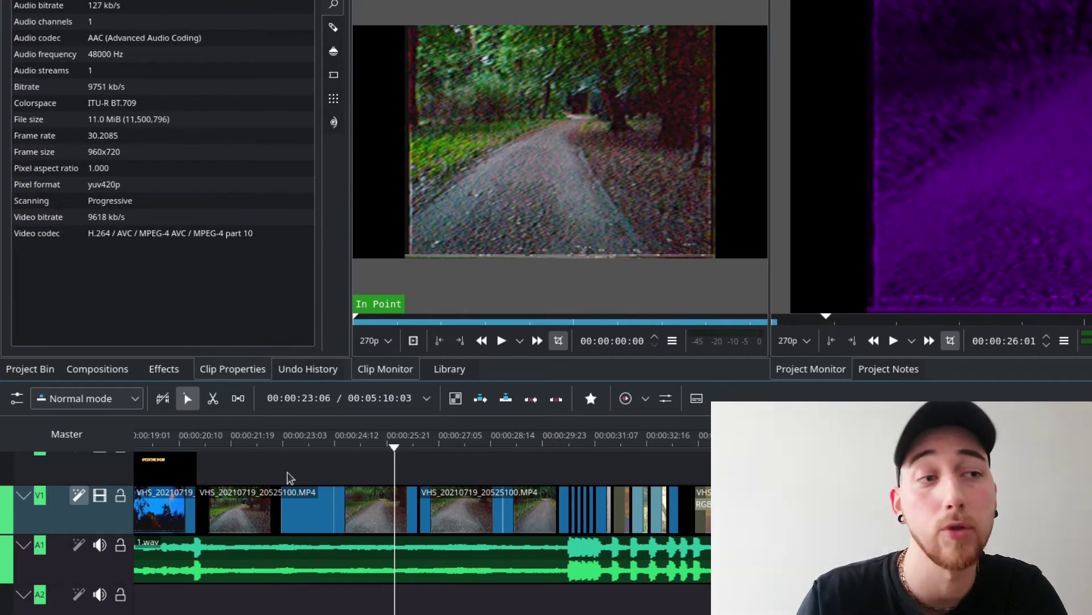
- Browse the Project Bin and preview clips to find the shopping-cart clip VHS_20210815_22483100.MP4
left_click(41, 371)
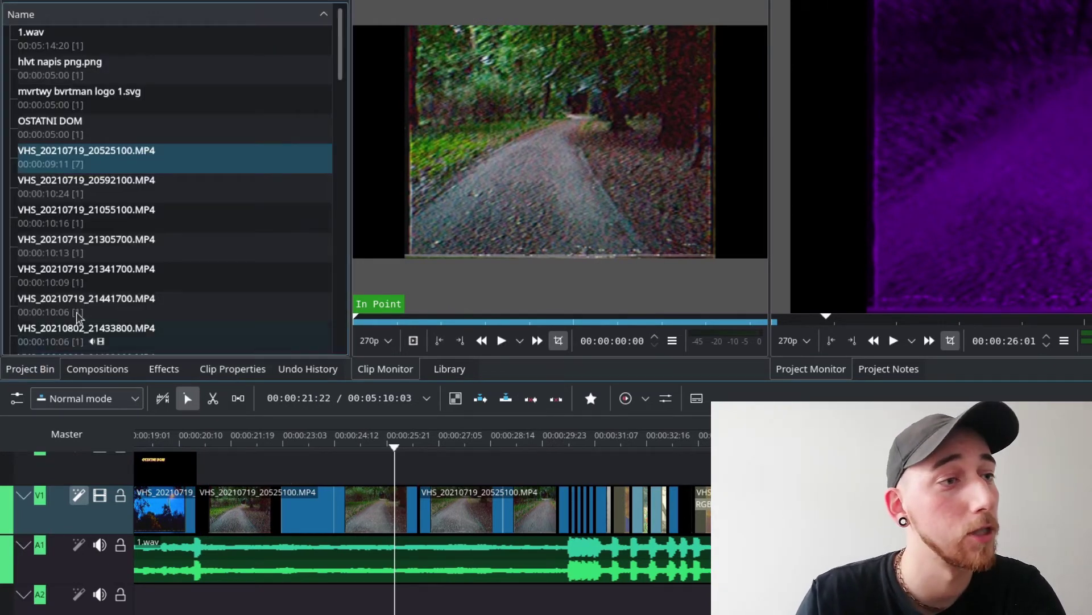
scroll(102, 233, "down", 10)
scroll(207, 252, "down", 5)
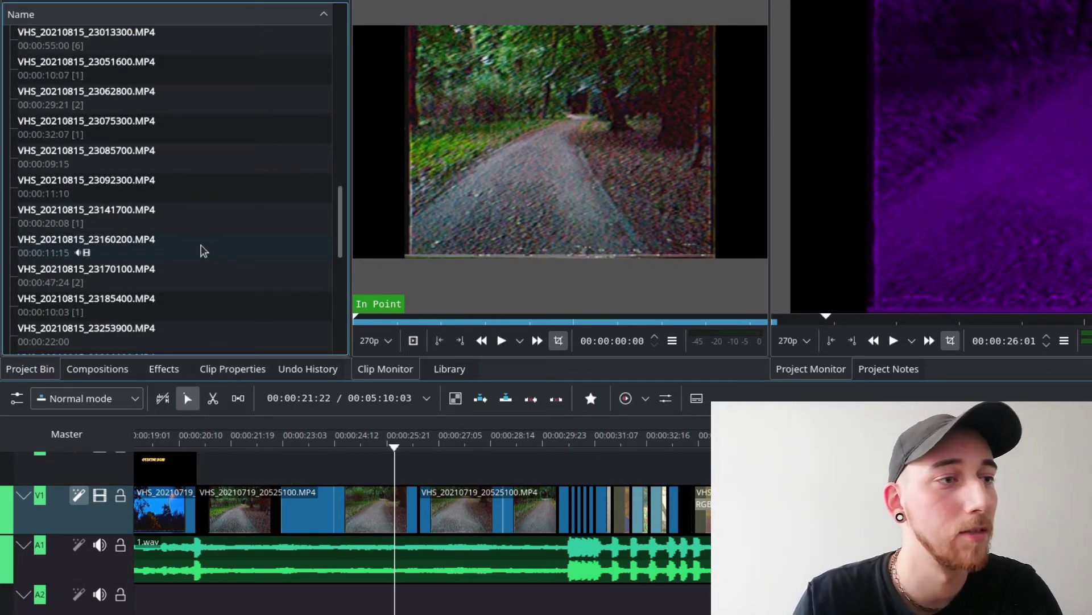
left_click(128, 169)
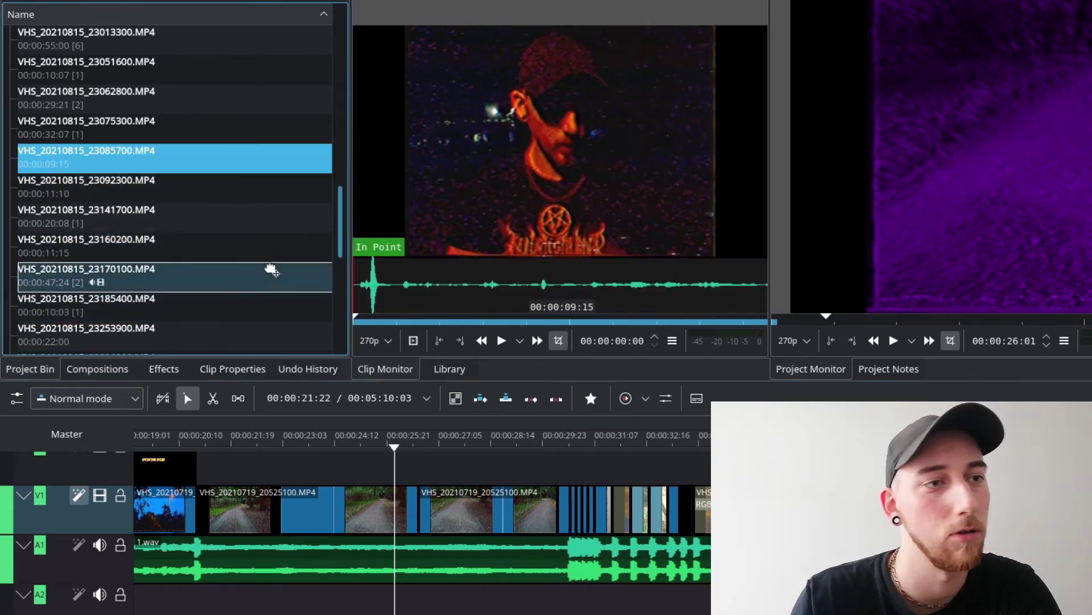
scroll(293, 288, "up", 4)
left_click(292, 246)
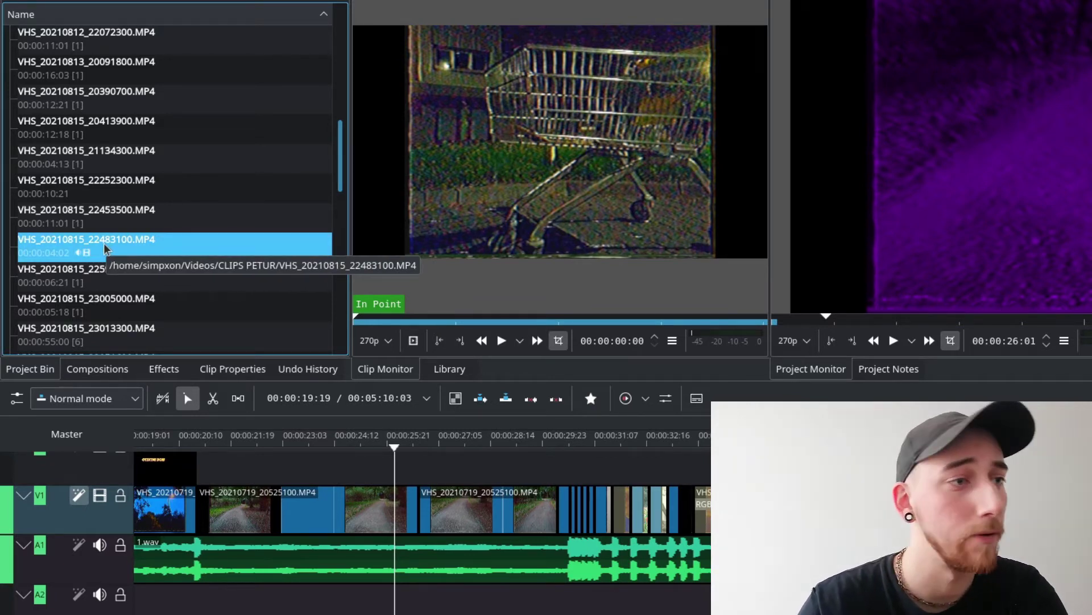
- Drag VHS_20210815_22483100.MP4 onto the timeline near 35 seconds, nudging it slightly earlier
left_click_drag(104, 248, 231, 378)
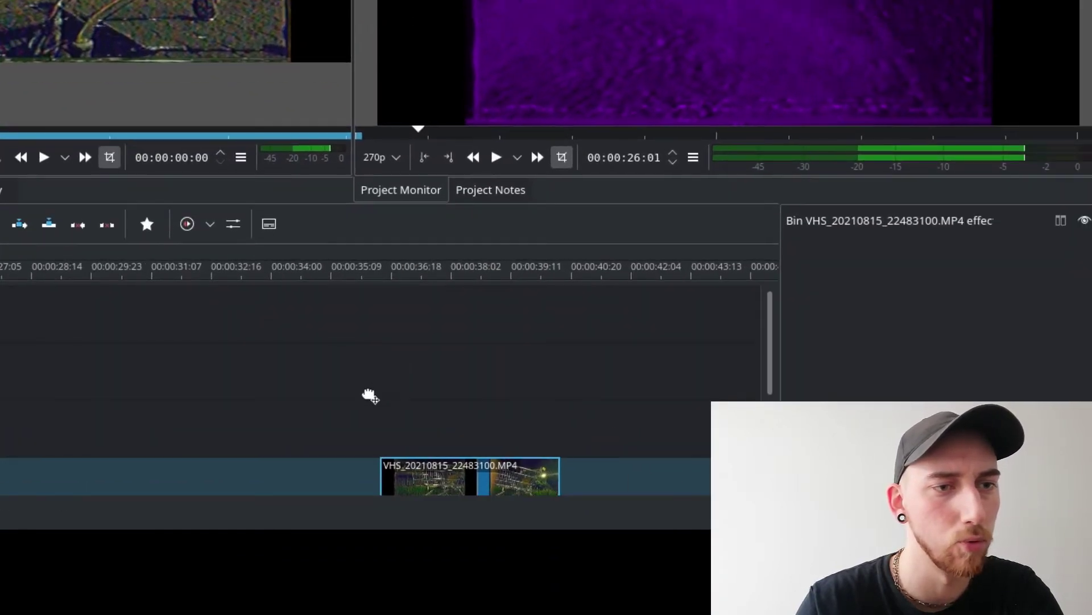
left_click_drag(422, 469, 371, 483)
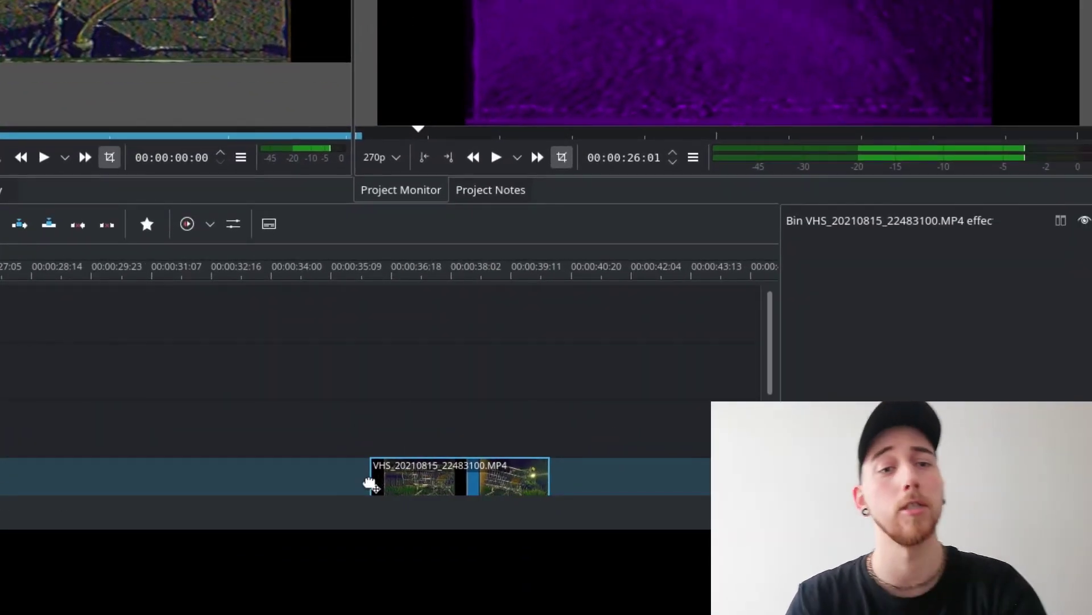
mouse_move(371, 482)
left_mouse_down()
mouse_move(348, 390)
mouse_move(357, 434)
left_mouse_up()
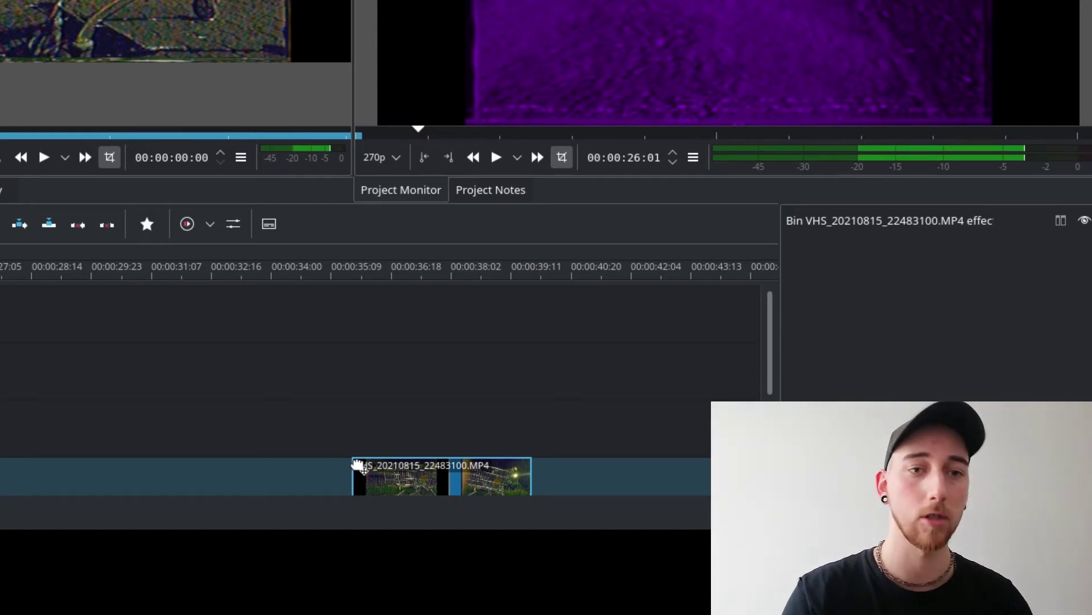
scroll(327, 307, "down", 3)
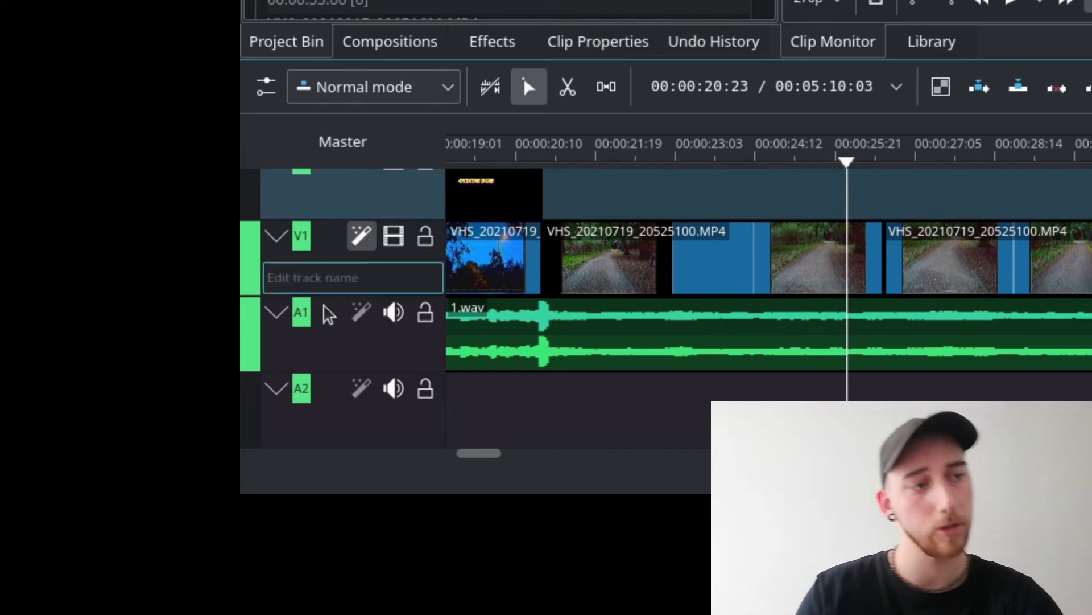
- Open the Add Track dialog from the V1 track header's context menu
right_click(323, 263)
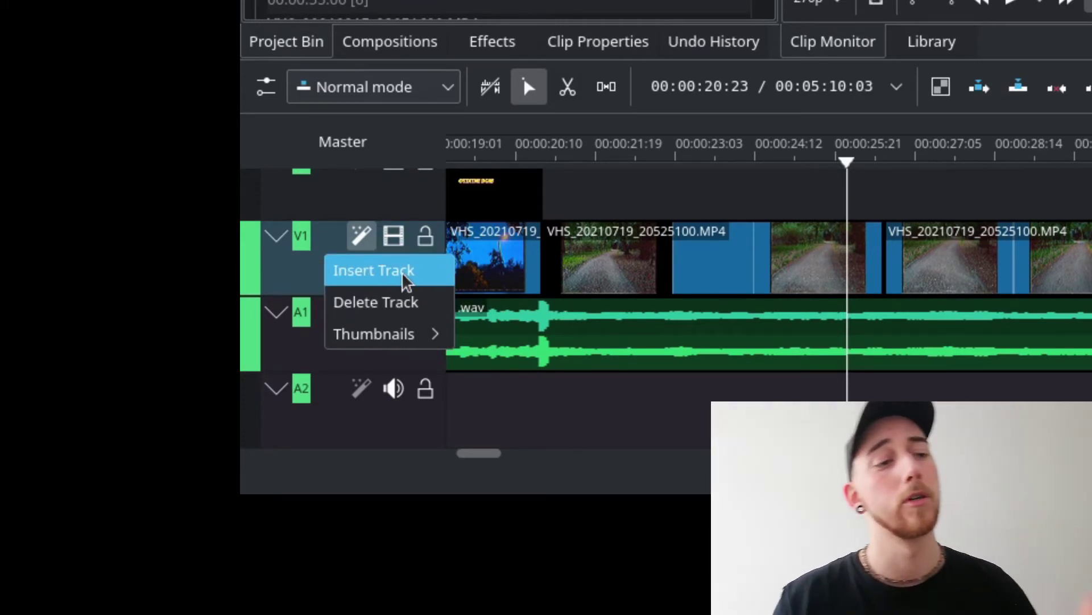
left_click(405, 278)
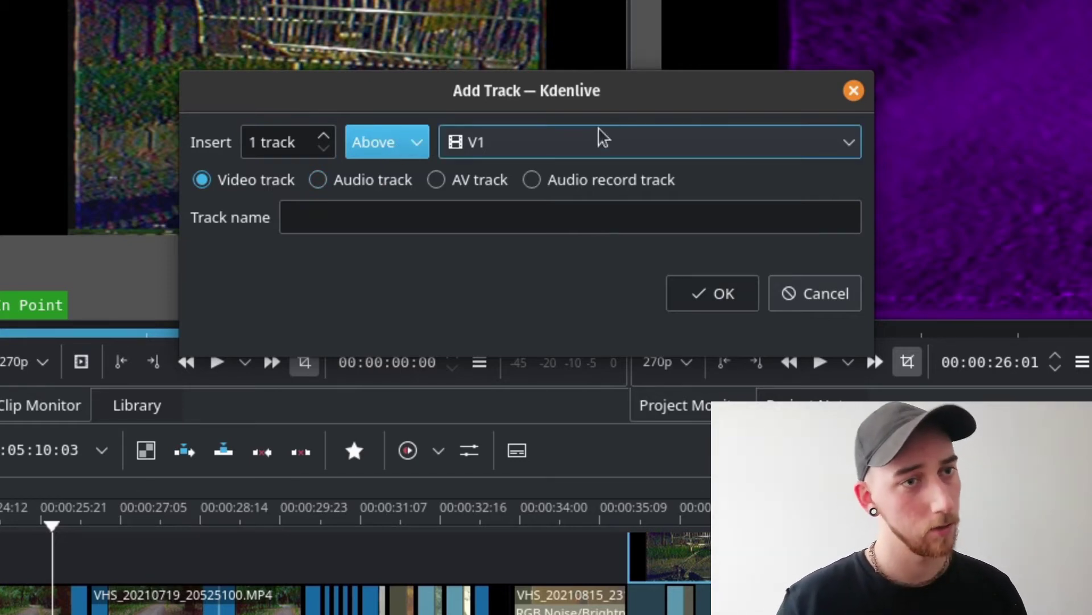
- Review the Add Track dialog's V1 reference track and name field, then cancel without adding a track
left_click(657, 142)
left_click(653, 140)
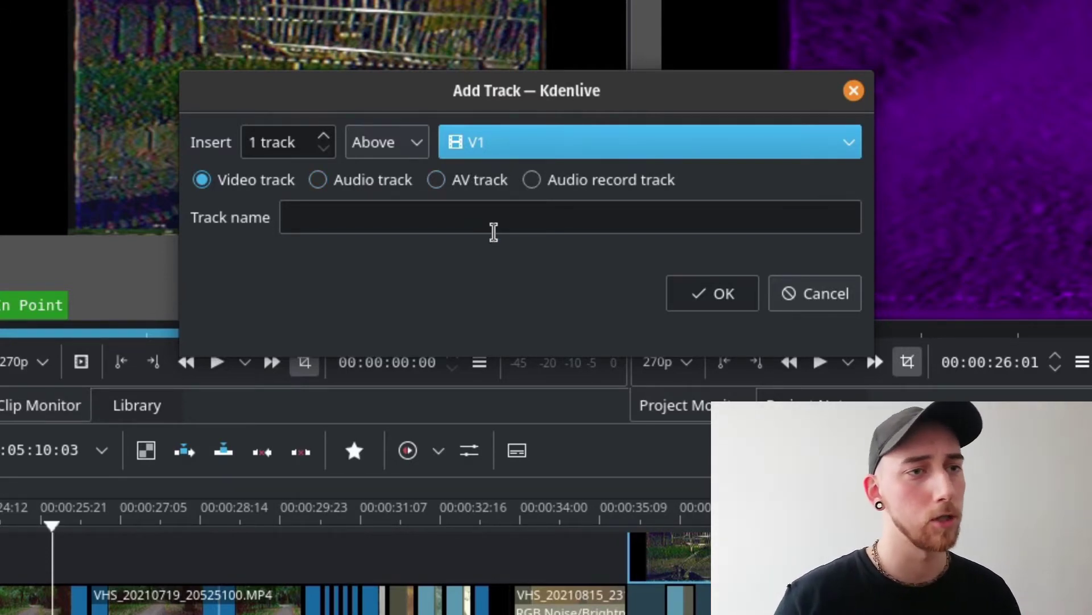
left_click(497, 220)
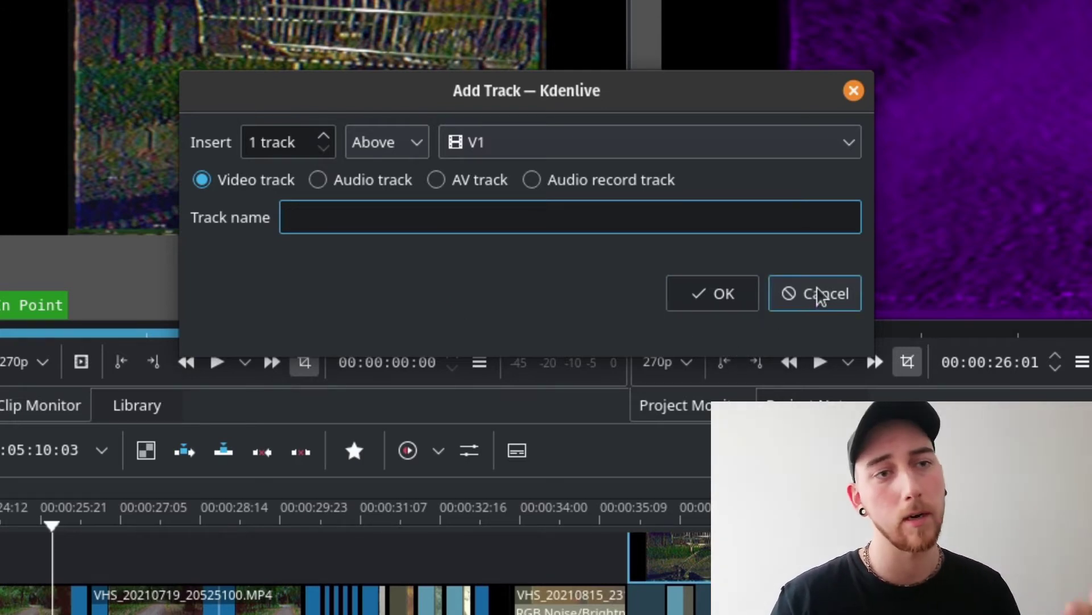
left_click(803, 308)
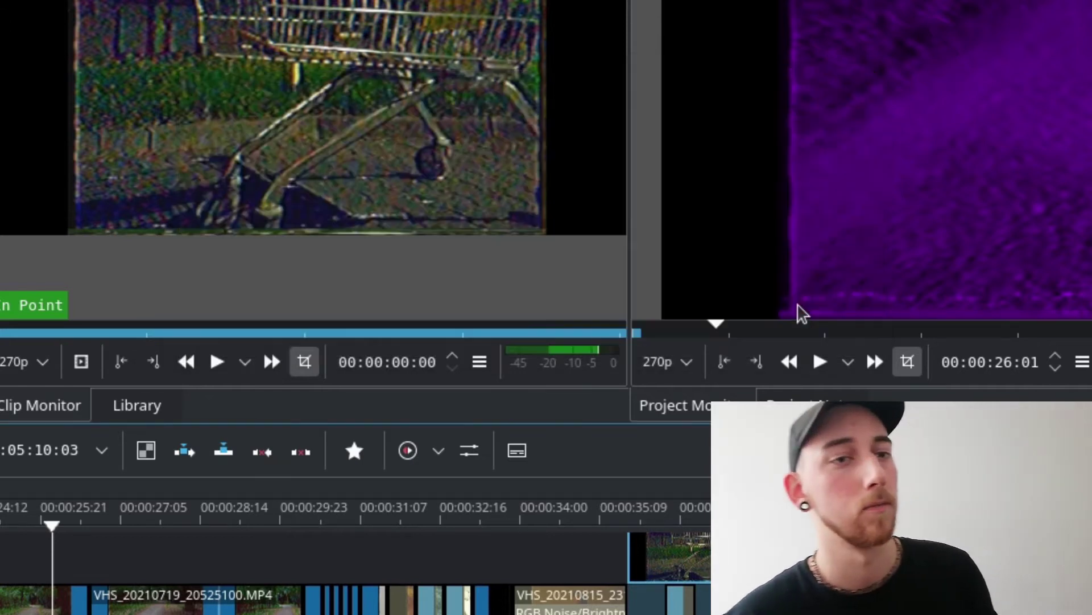
- Enlarge the timeline panel and bring the overlay clip near 00:00:35:21 into view
scroll(517, 535, "down", 5)
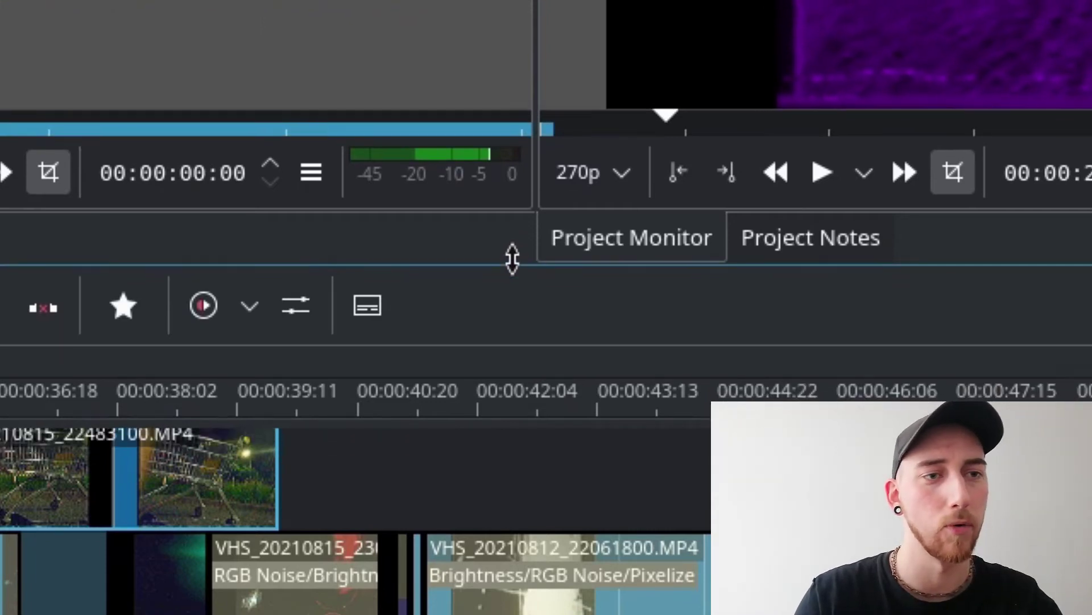
left_click_drag(514, 287, 528, 139)
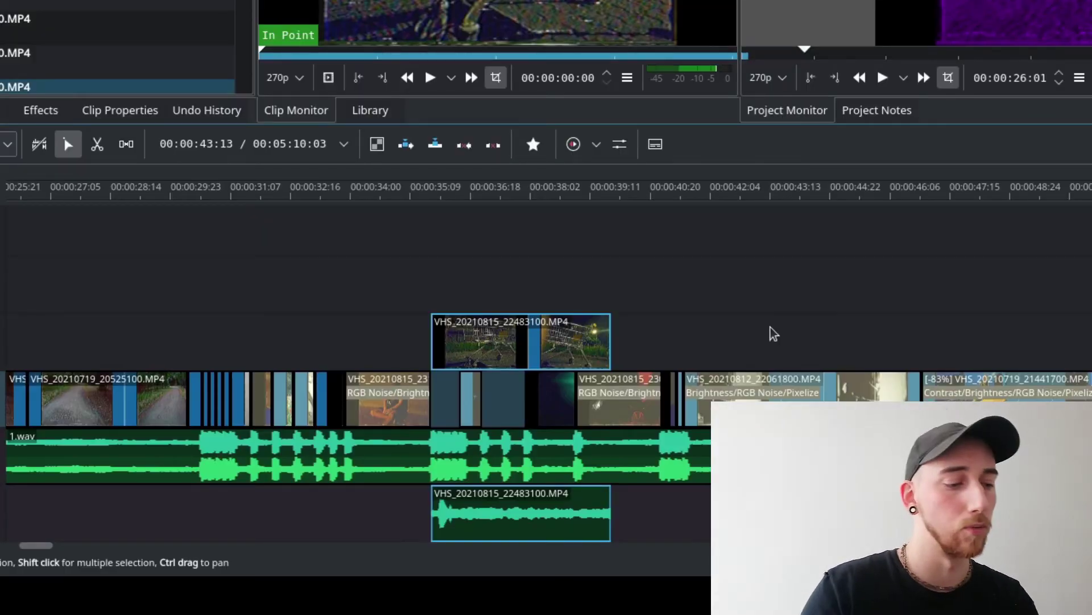
scroll(771, 327, "up", 5)
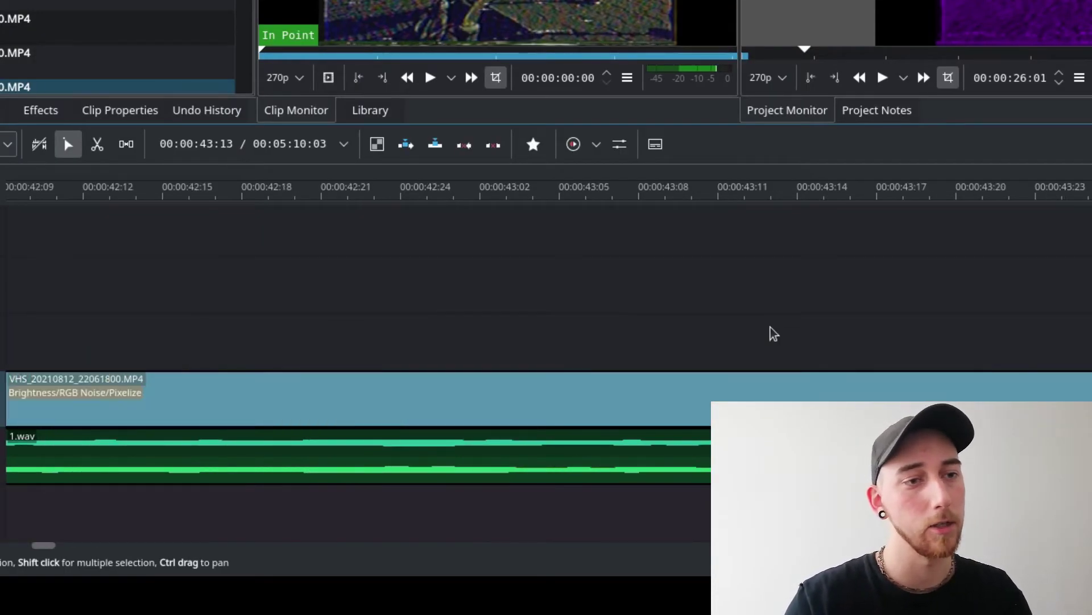
scroll(770, 327, "up", 3)
scroll(779, 339, "up", 3)
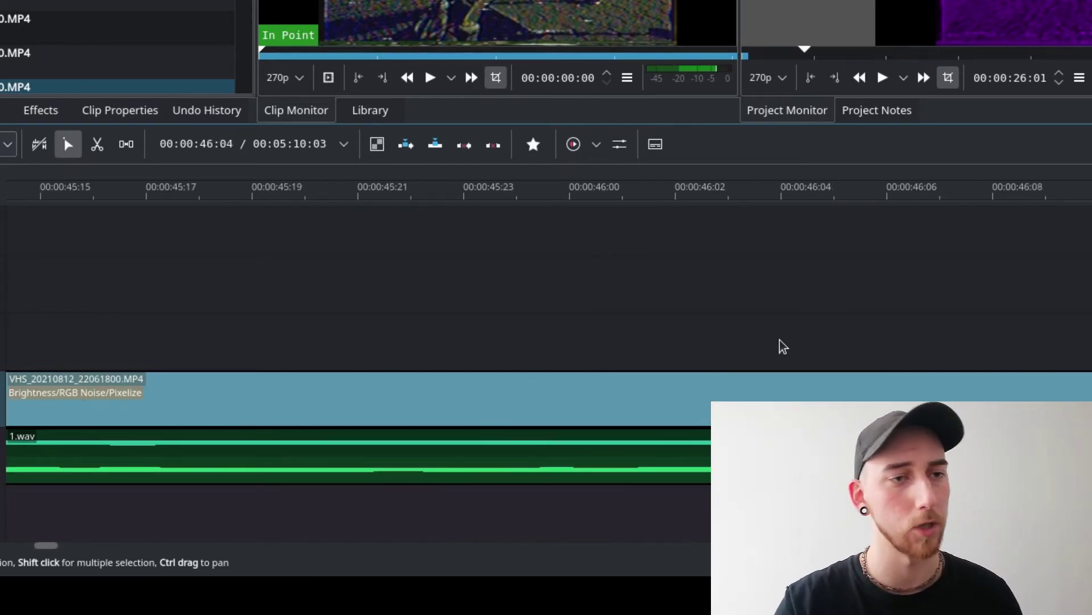
scroll(785, 346, "down", 2)
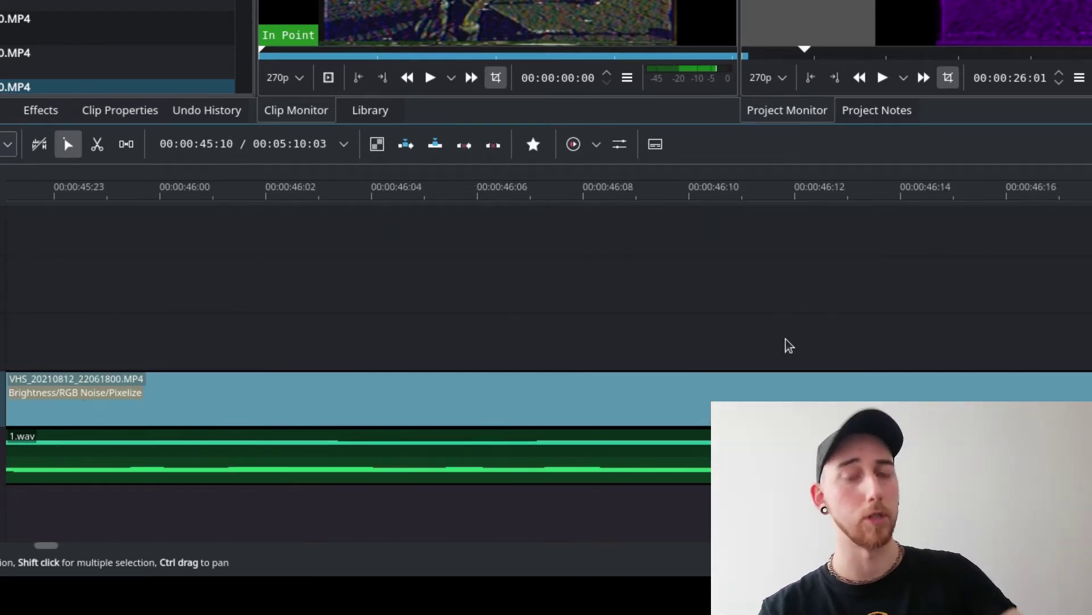
scroll(788, 345, "up", 2)
scroll(789, 345, "up", 3)
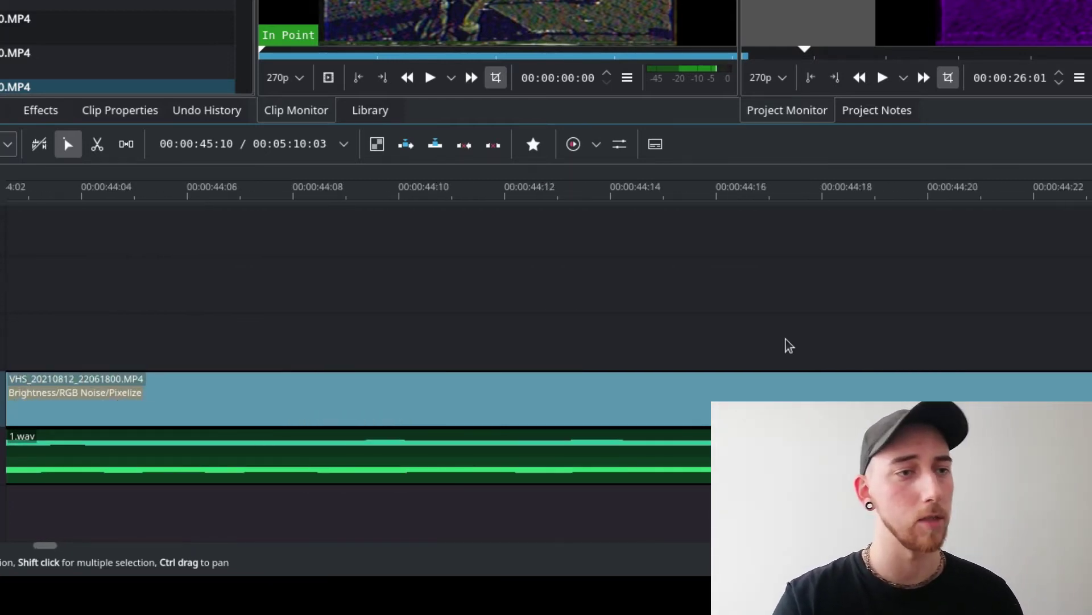
scroll(788, 345, "up", 3)
scroll(789, 344, "up", 3)
scroll(789, 345, "up", 3)
scroll(789, 345, "up", 3)
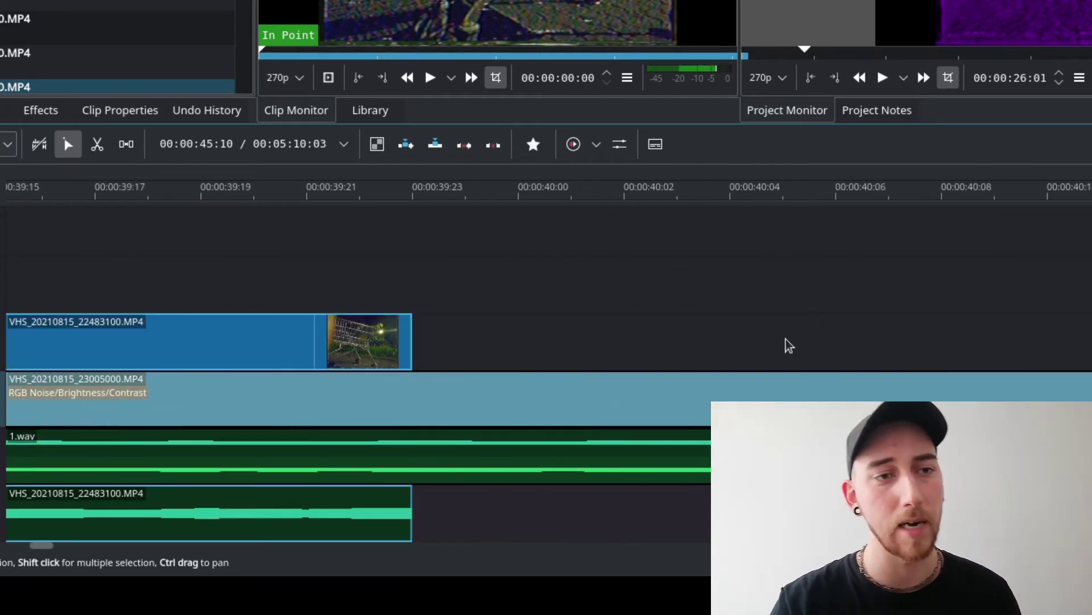
scroll(789, 344, "up", 2)
scroll(789, 345, "up", 3)
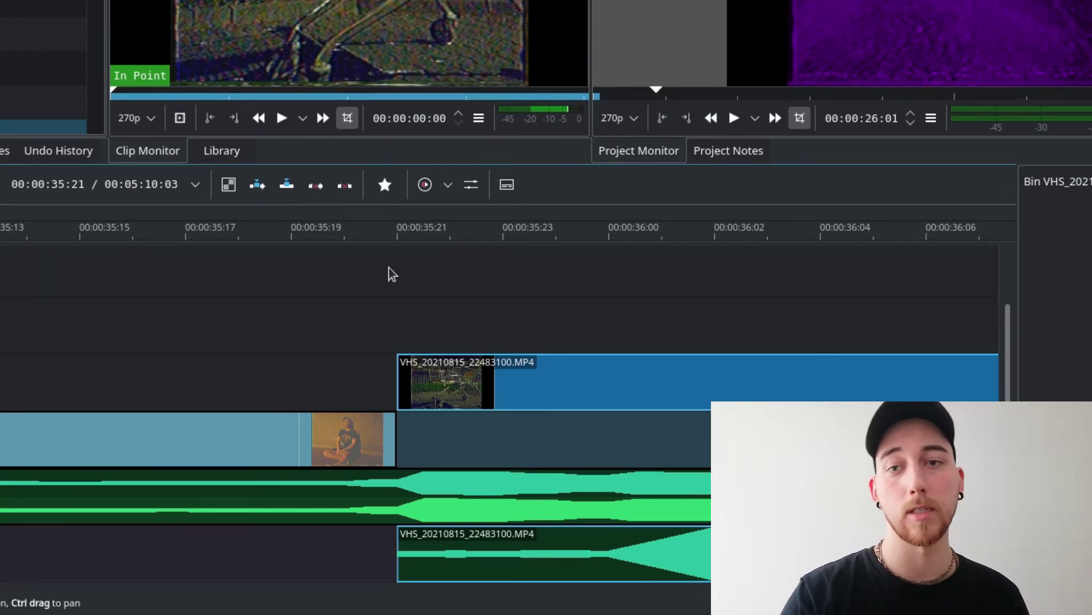
left_click(403, 244)
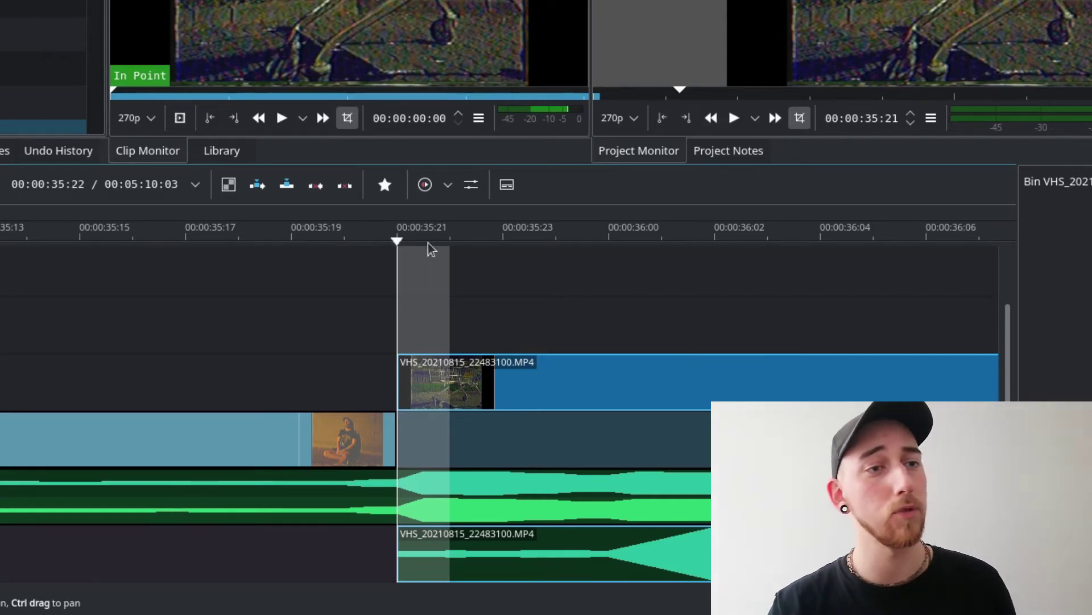
left_click(454, 238)
left_click(508, 243)
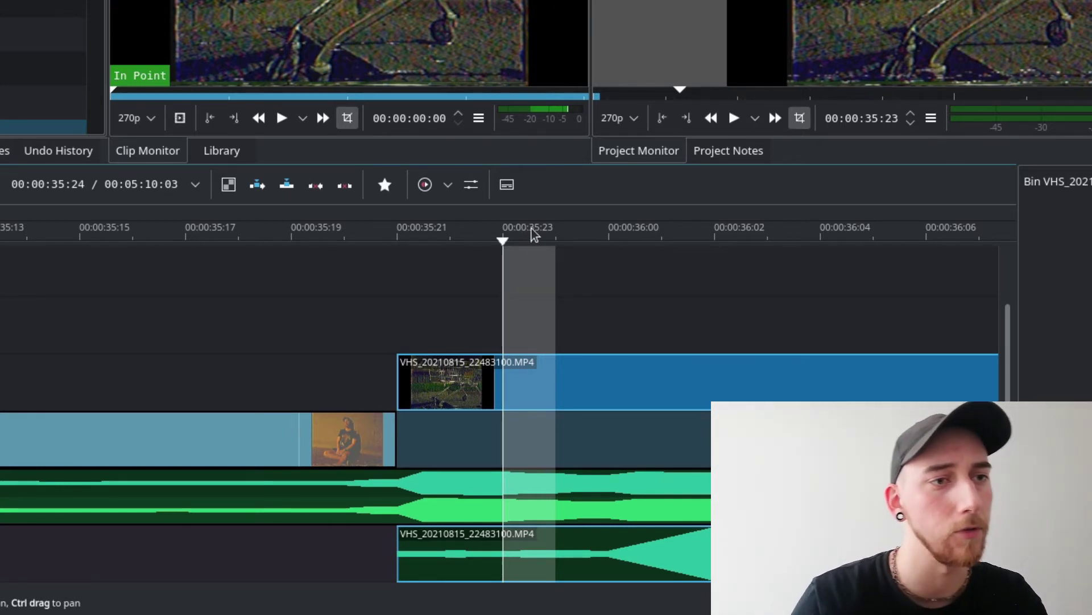
left_click(406, 236)
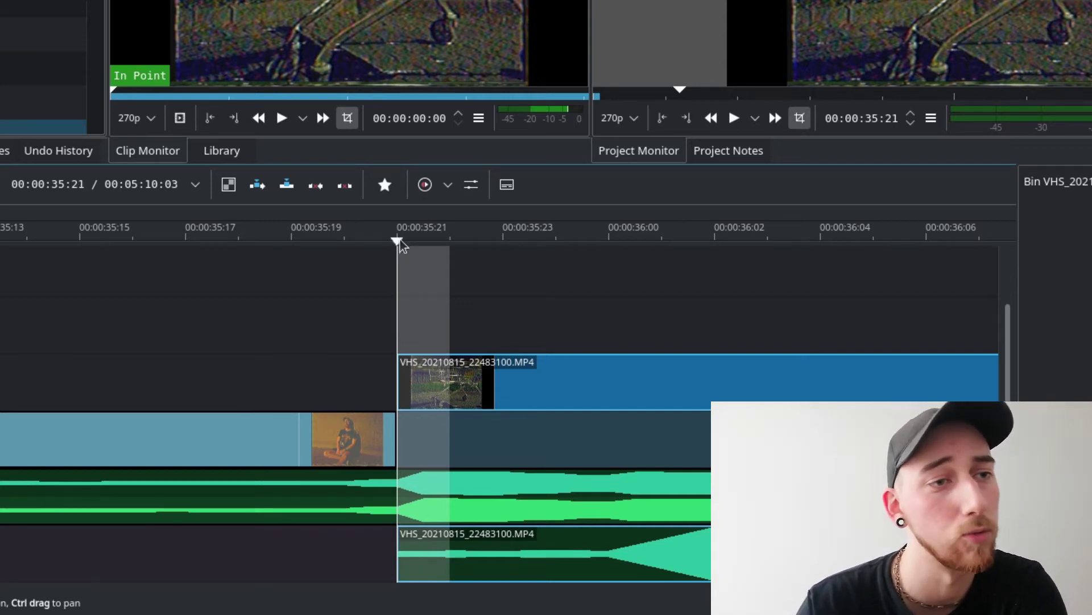
left_click(452, 249)
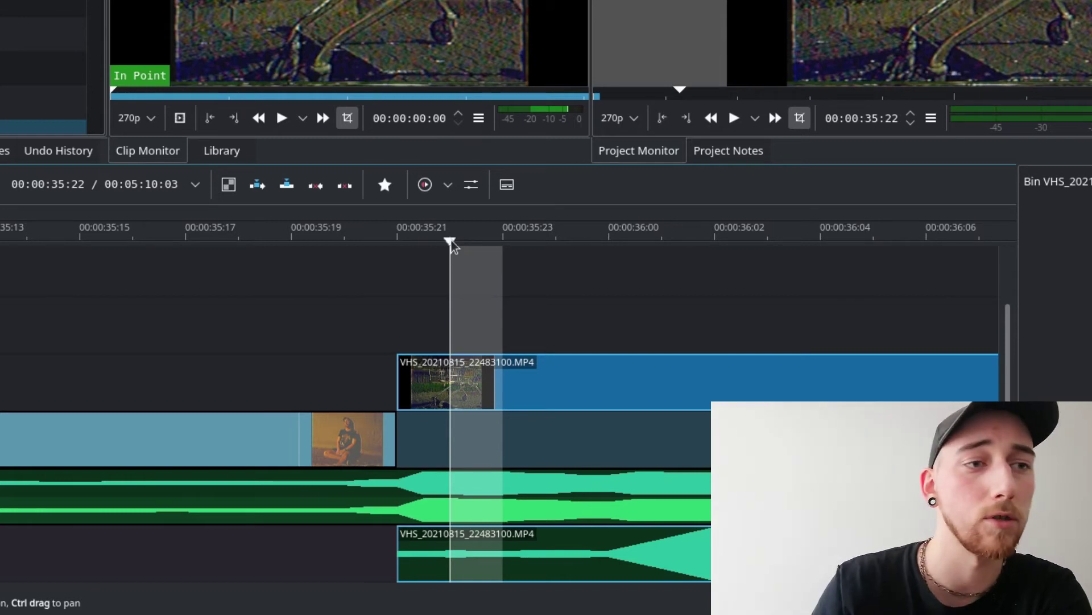
left_click(525, 239)
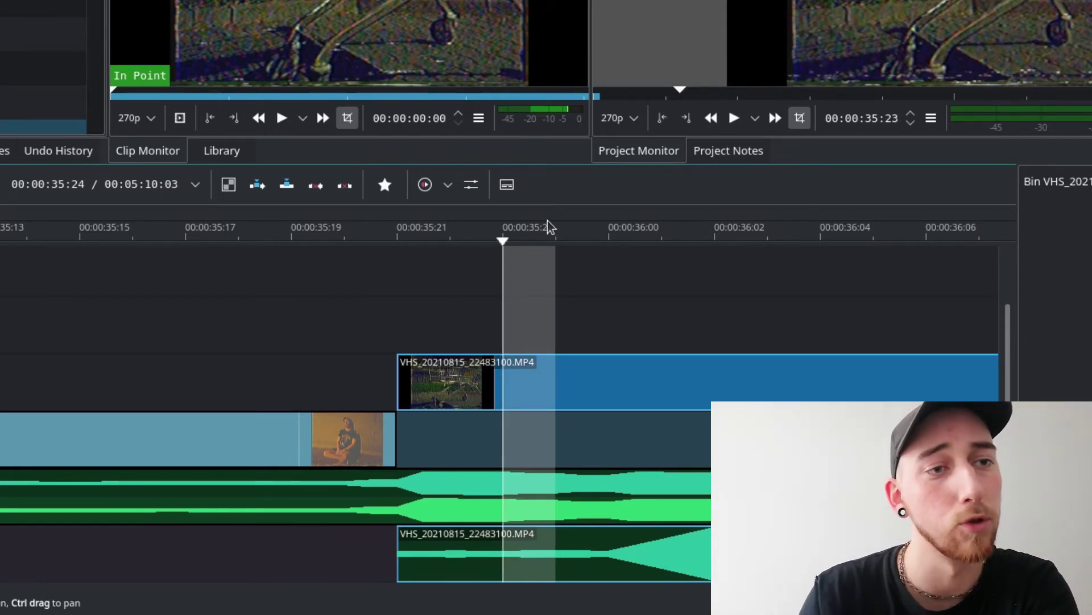
left_click(565, 265)
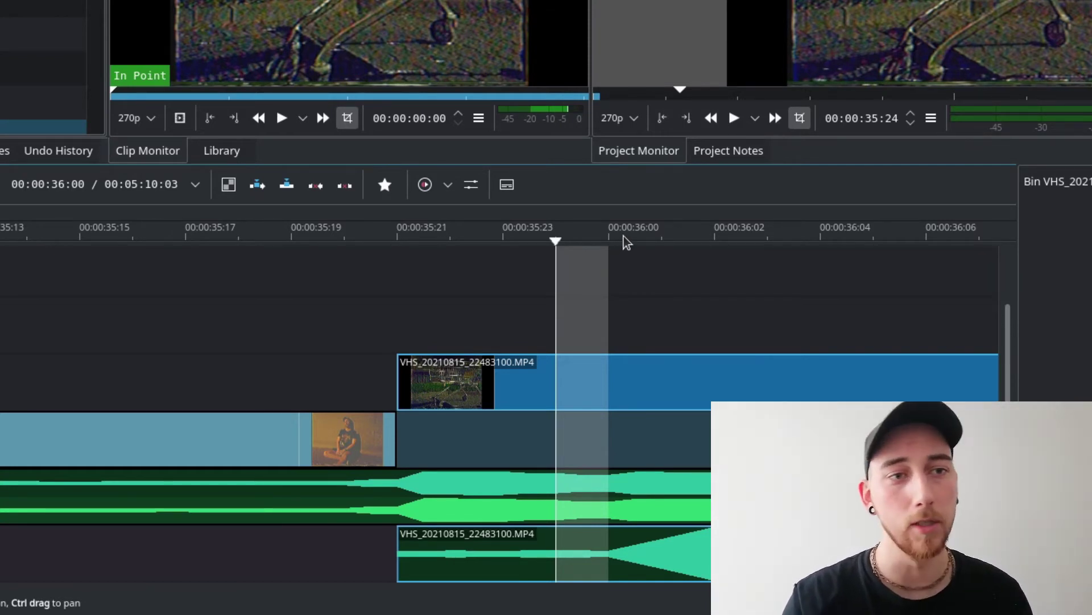
left_click(624, 241)
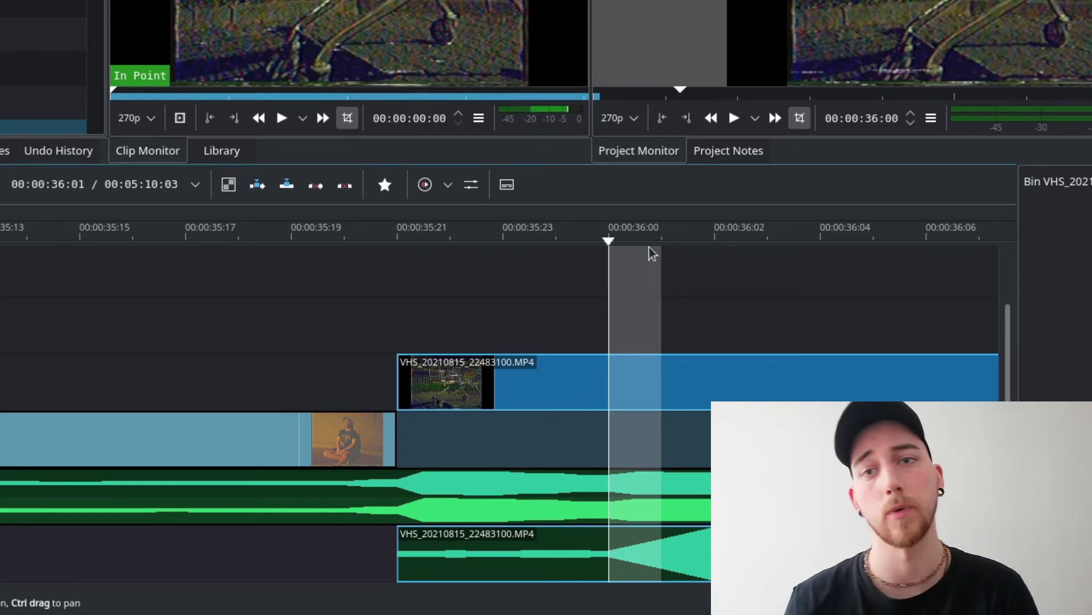
scroll(447, 289, "right", 3)
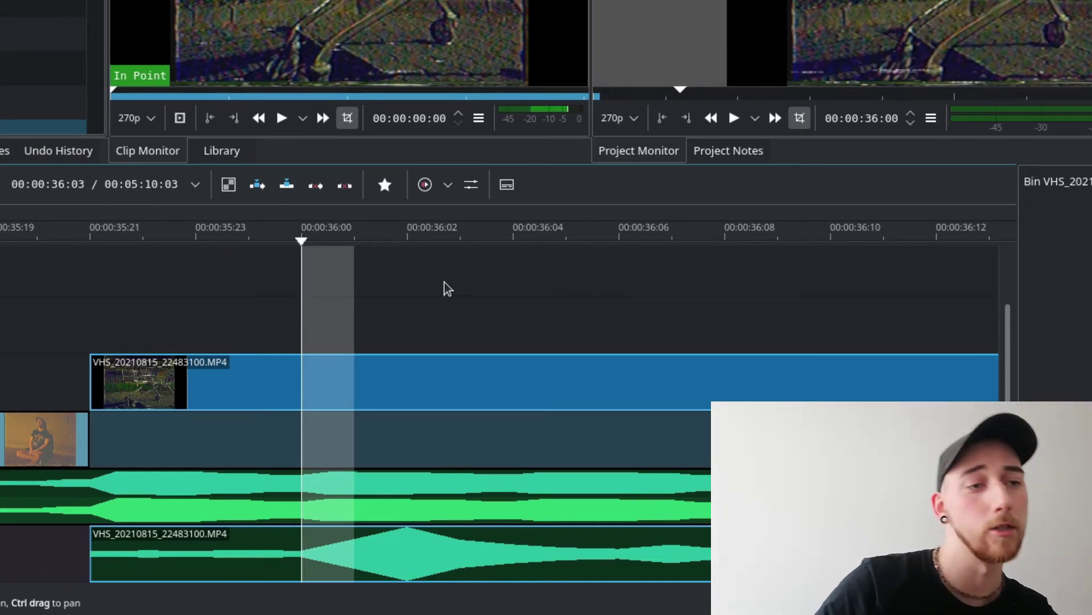
left_click(357, 368)
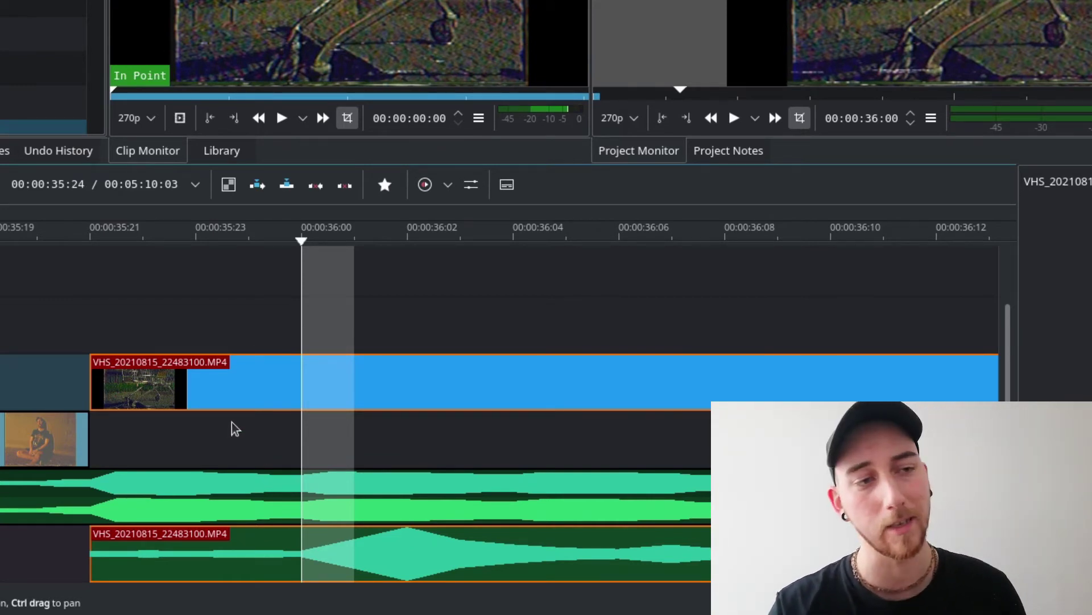
- Ungroup VHS_20210815_22483100.MP4 from its audio and select only the overlay video clip
right_click(243, 393)
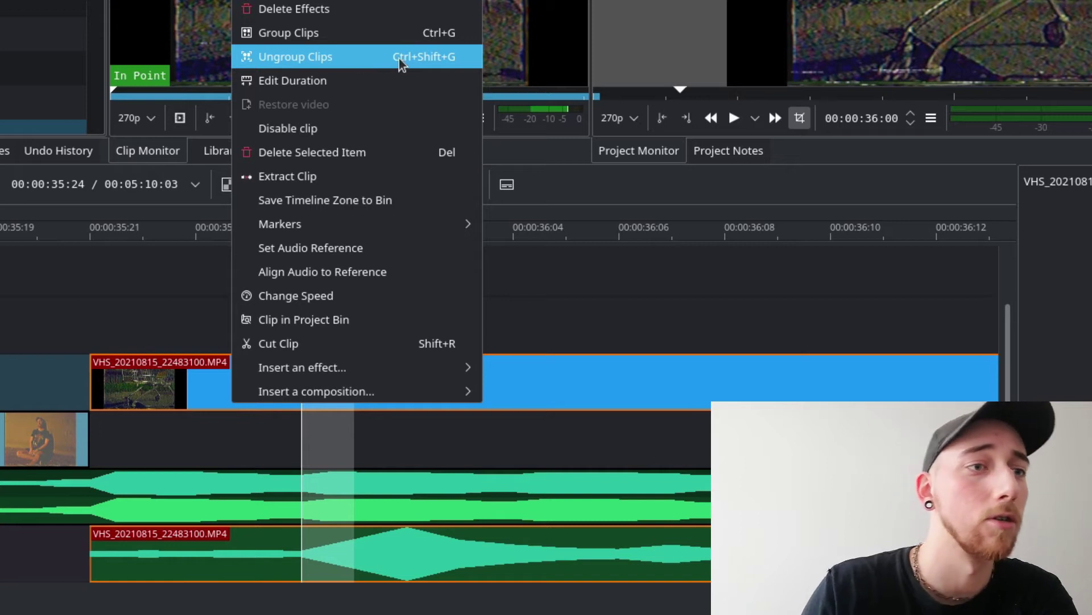
left_click(381, 57)
left_click(288, 405)
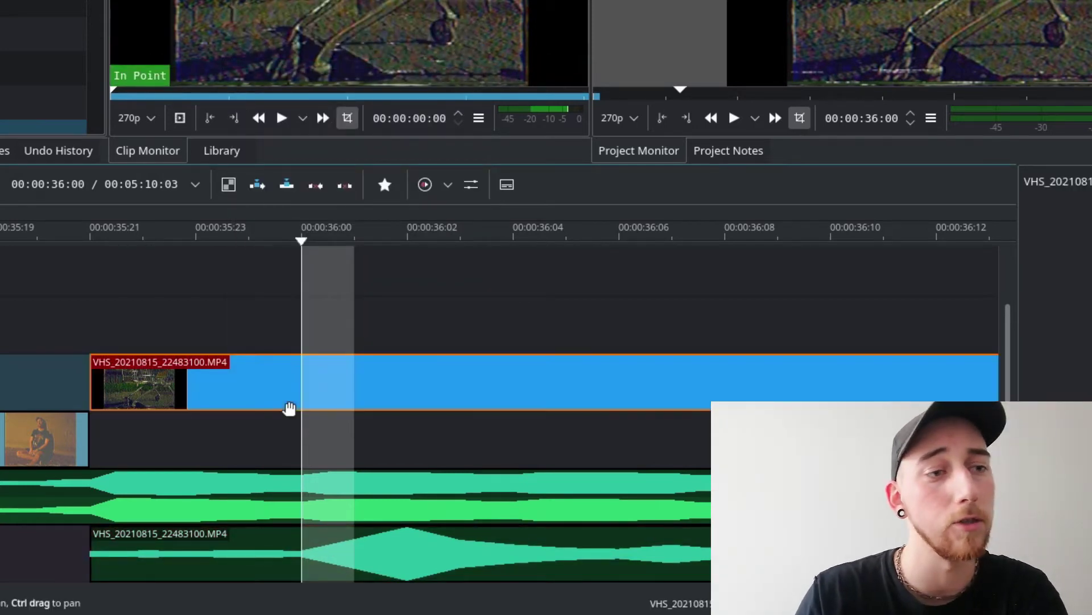
left_click_drag(356, 395, 255, 414)
left_click_drag(222, 558, 363, 569)
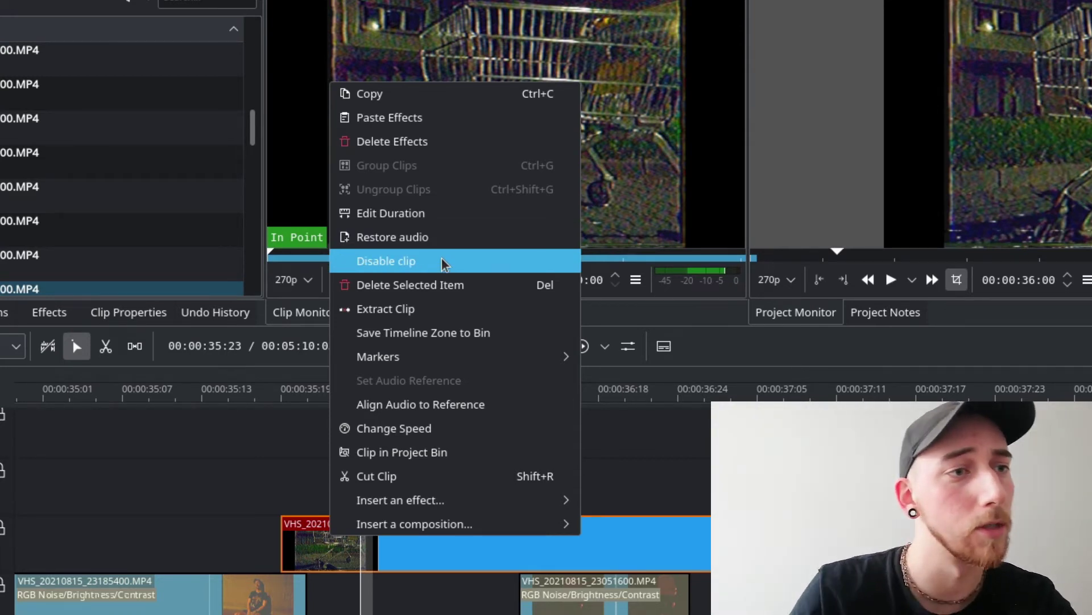
mouse_move(501, 357)
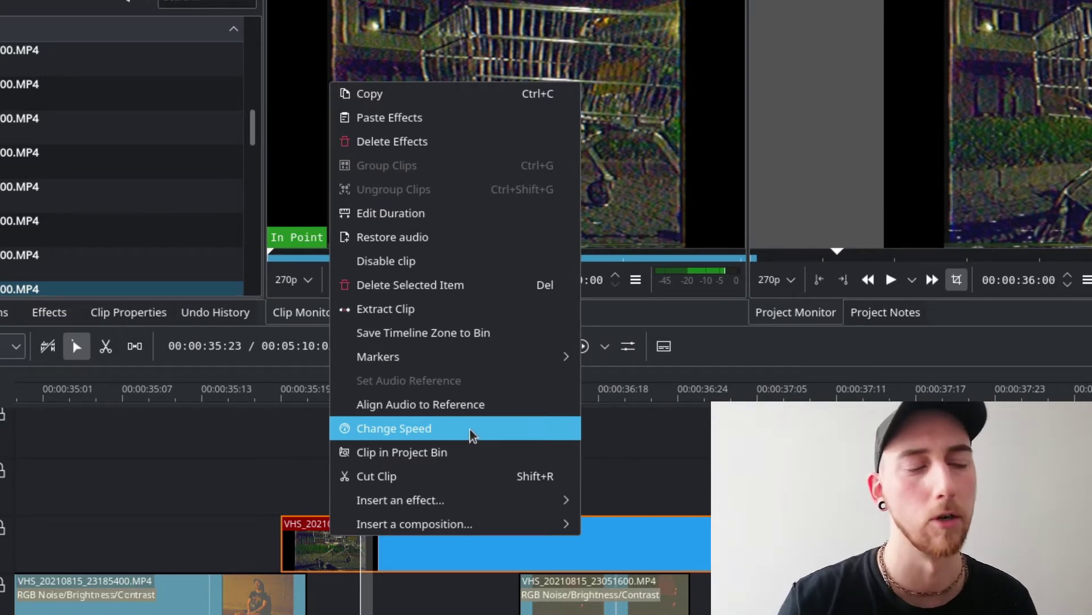
left_click(423, 432)
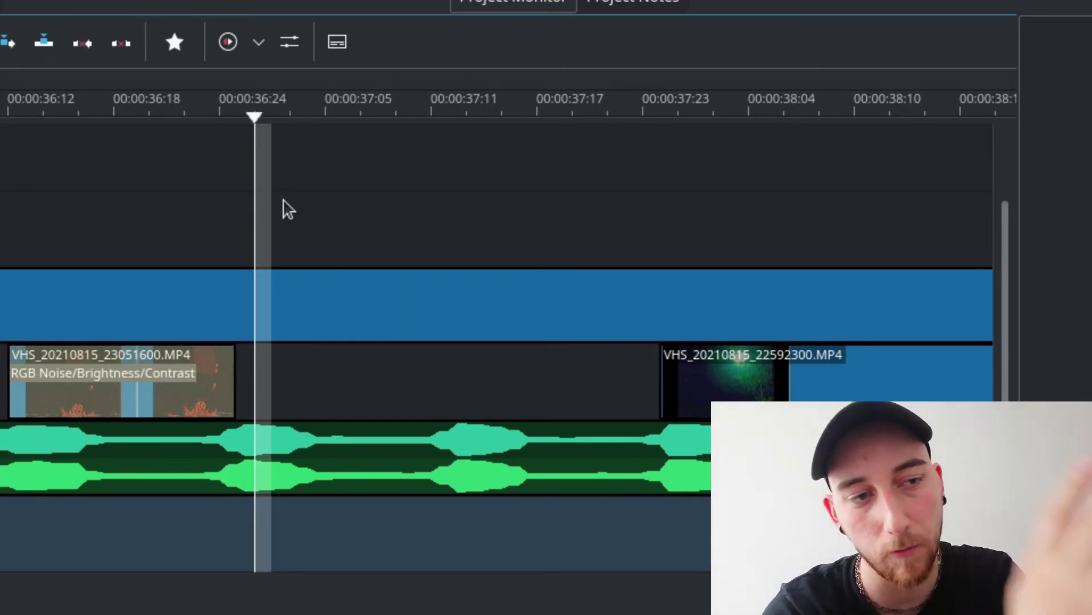
- Cut the upper overlay clip at 00:00:36:24
key("Left")
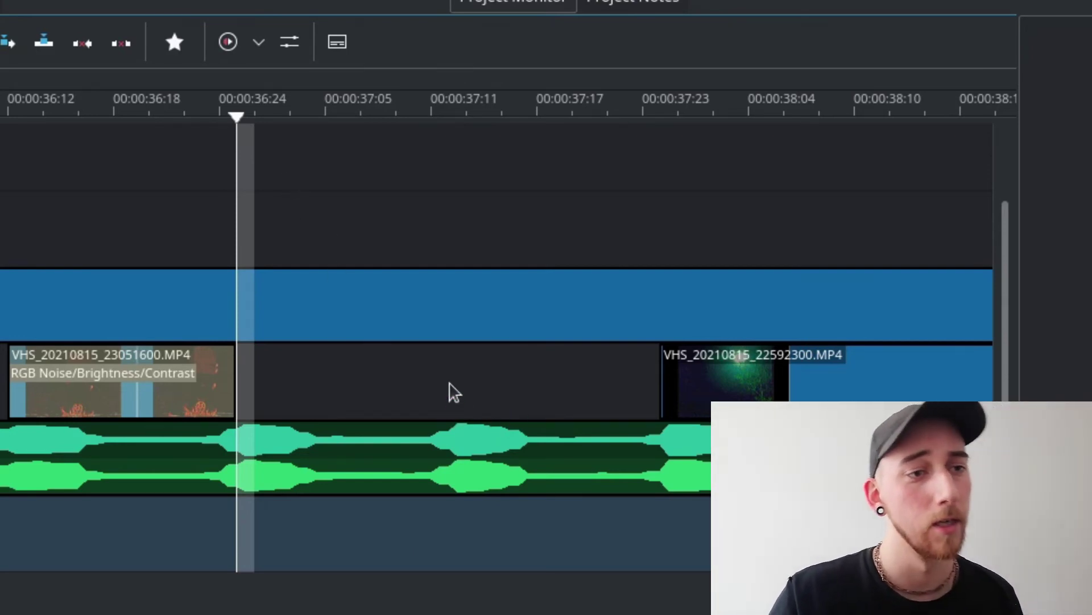
left_click(280, 304)
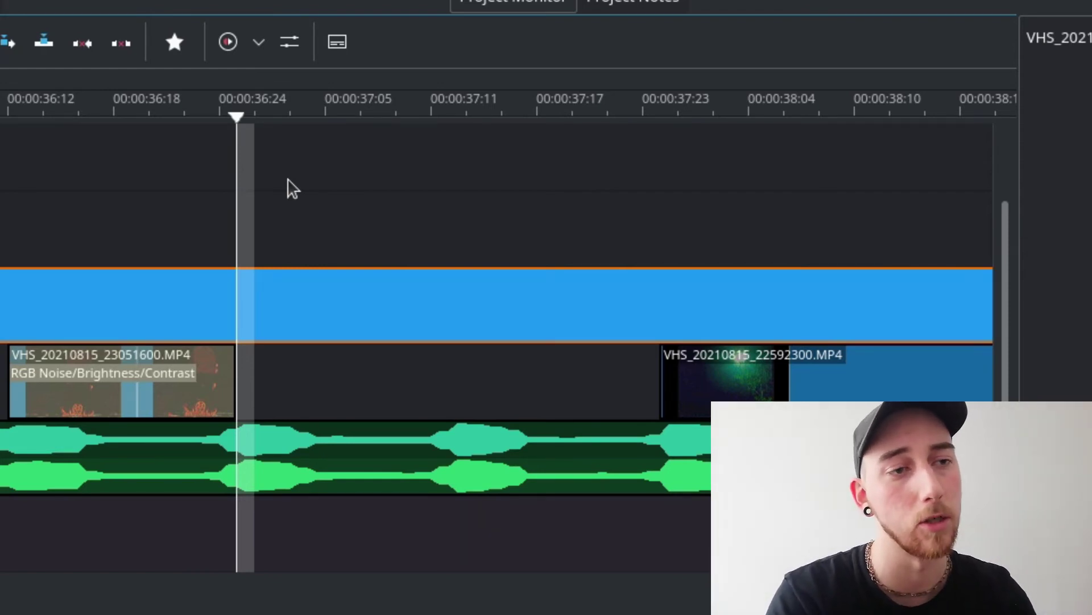
key("shift+r")
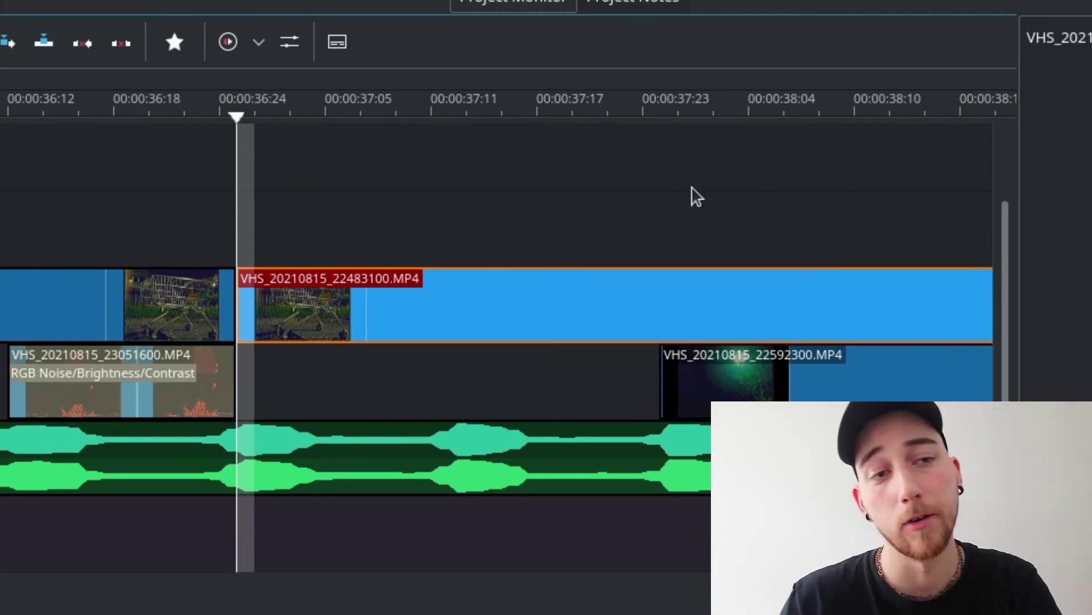
- Cut the overlay again at 00:00:37:23 and delete the pieces outside the two cuts
key("alt+Right")
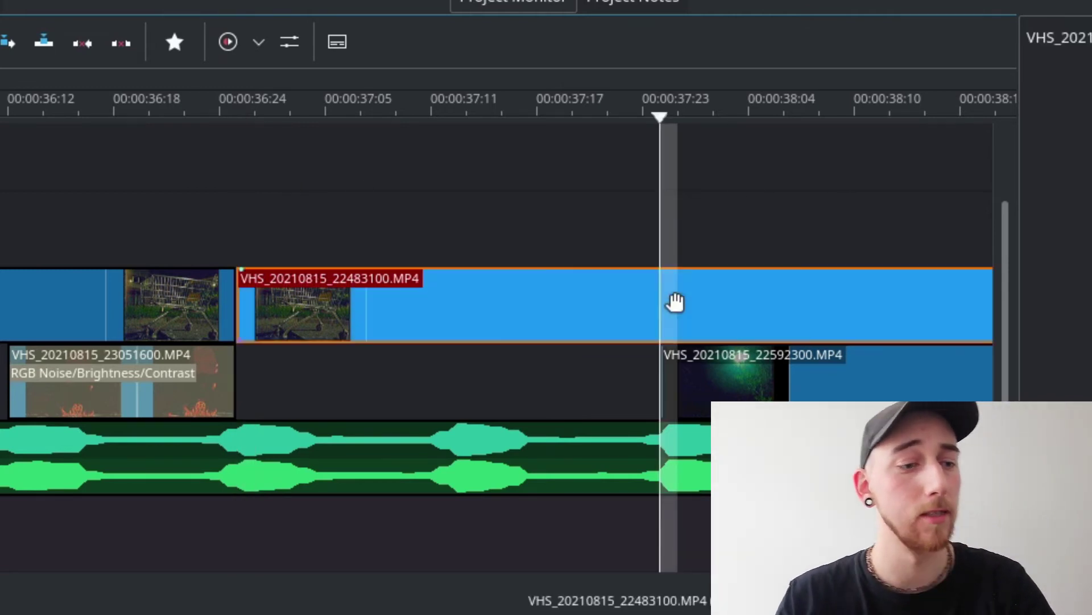
left_click(521, 227)
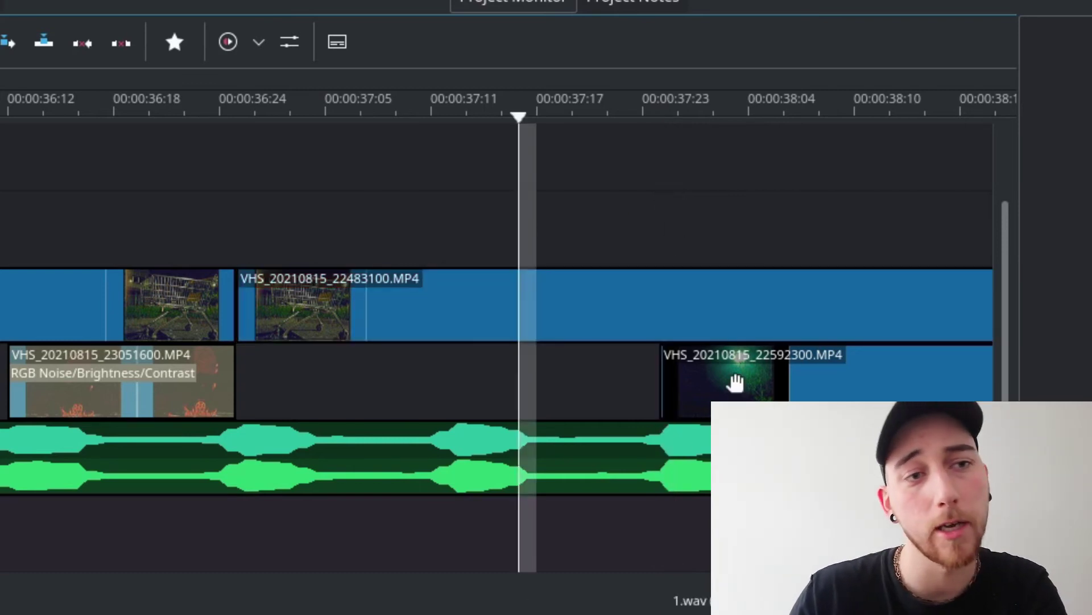
left_click_drag(791, 256, 677, 221)
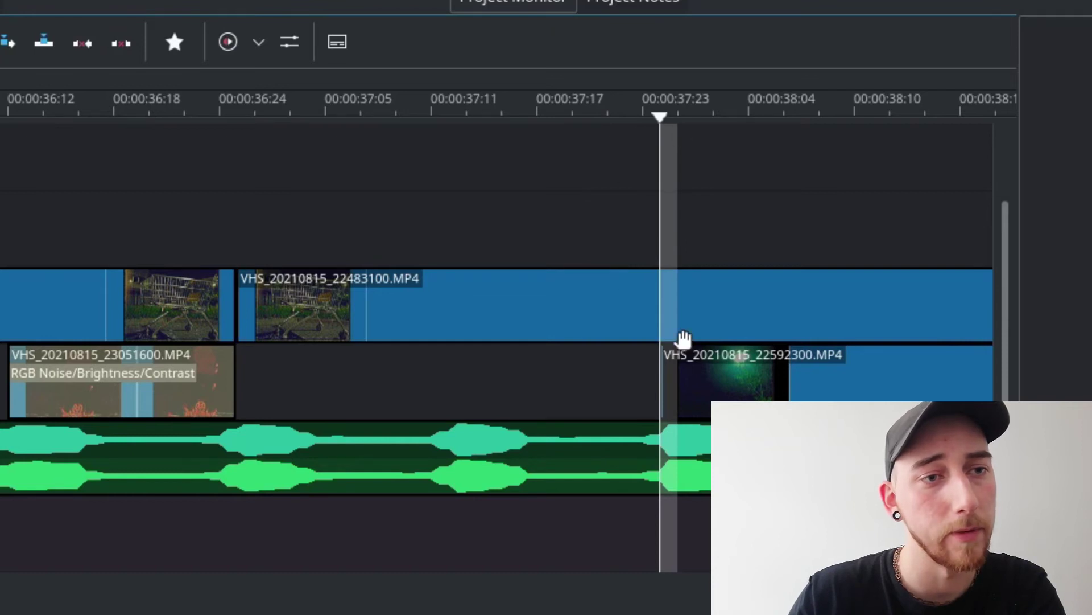
left_click(660, 302)
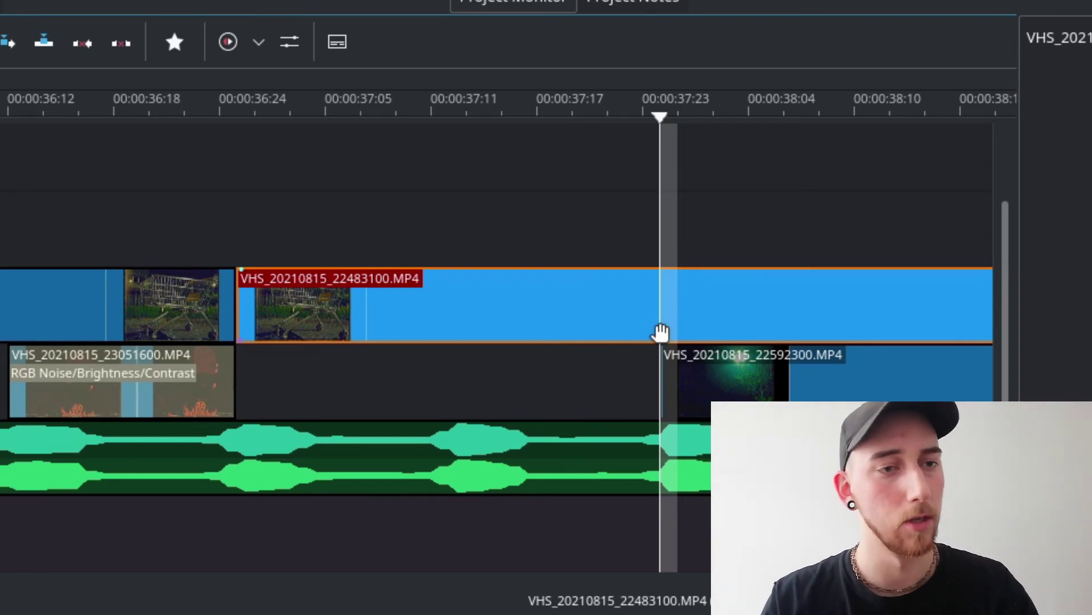
key("shift+r")
key("Delete")
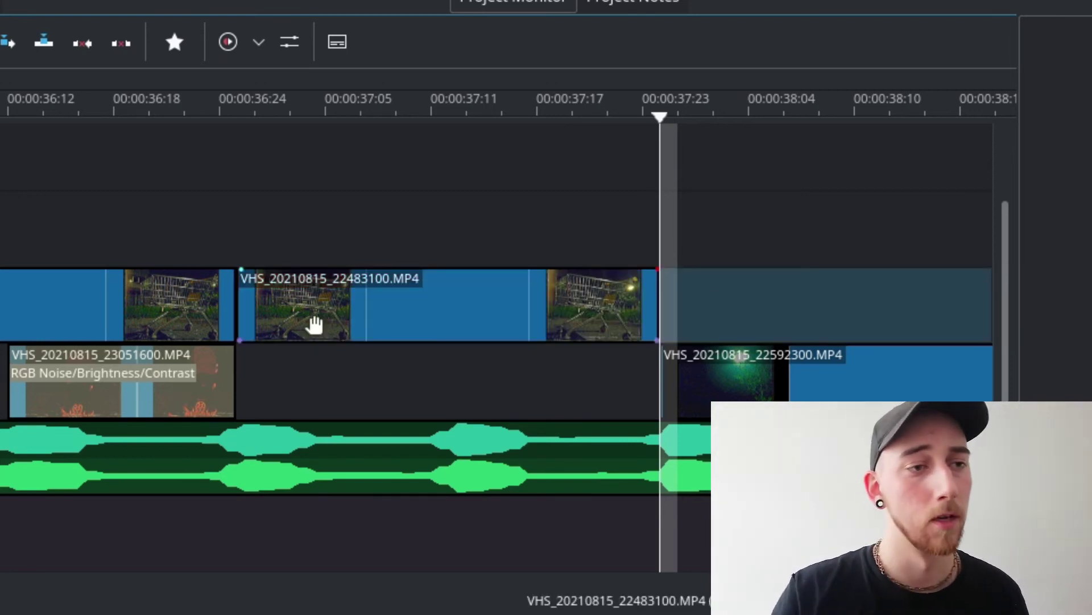
left_click(1, 313)
key("Delete")
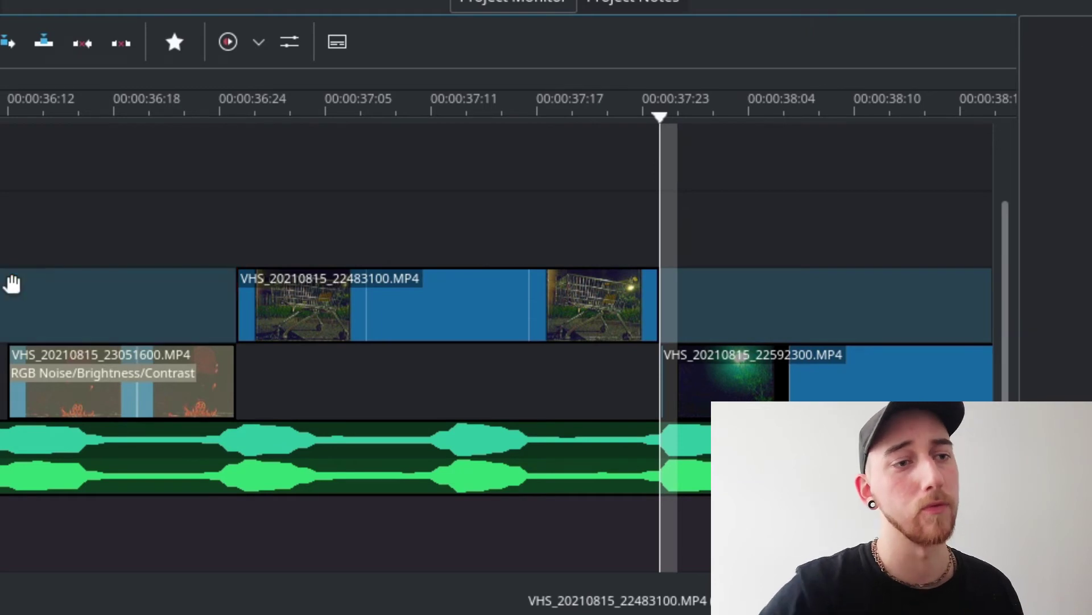
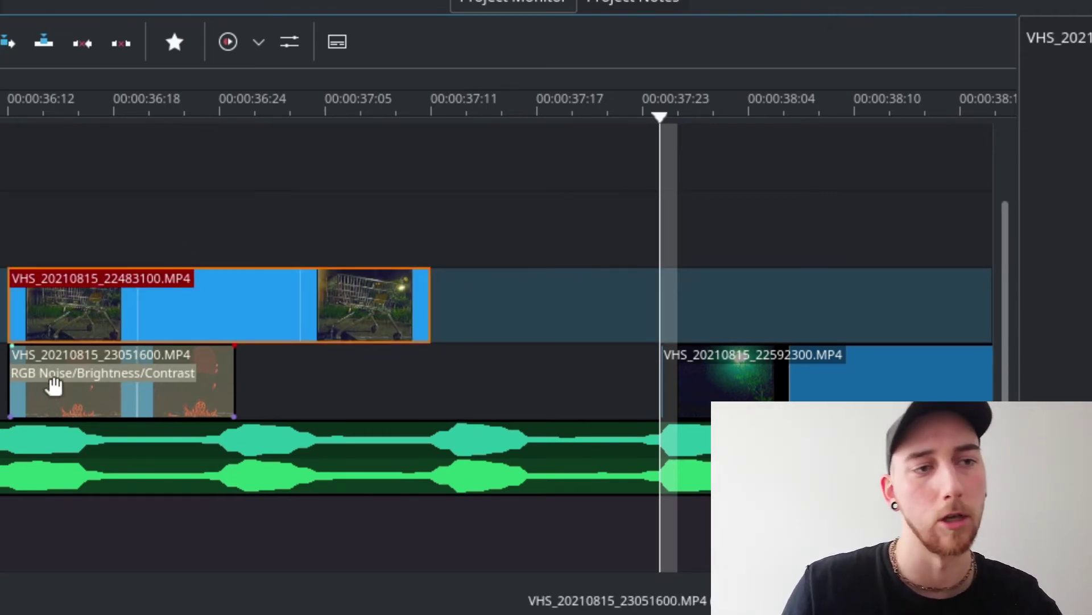
- Trim VHS_20210815_22483100 to end with the clip below and place it after VHS_20210815_23051600 on the lower track
left_click_drag(429, 316, 283, 315)
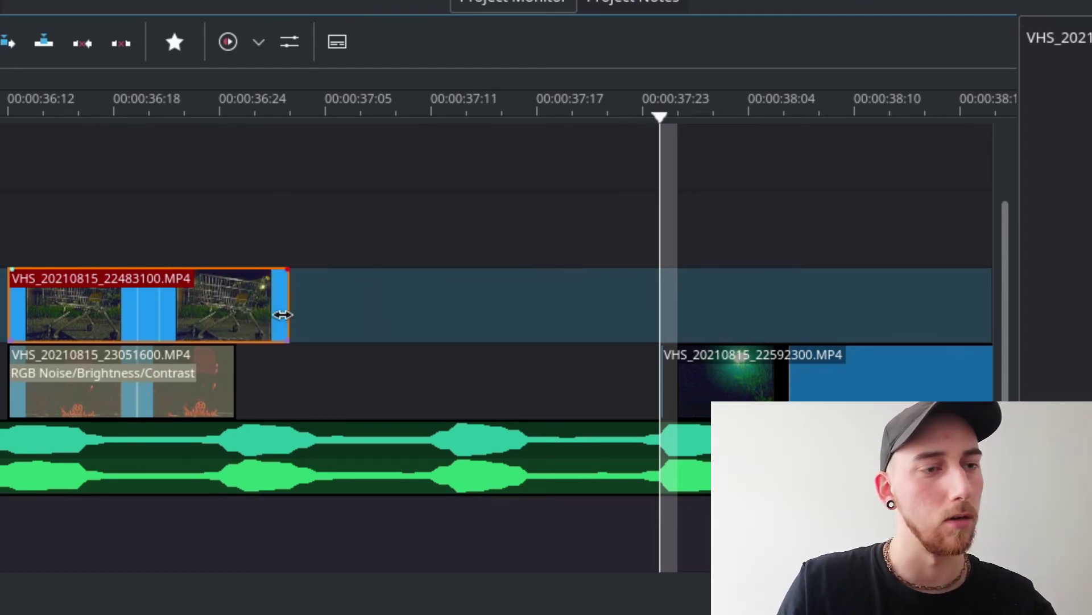
left_click_drag(283, 314, 367, 313)
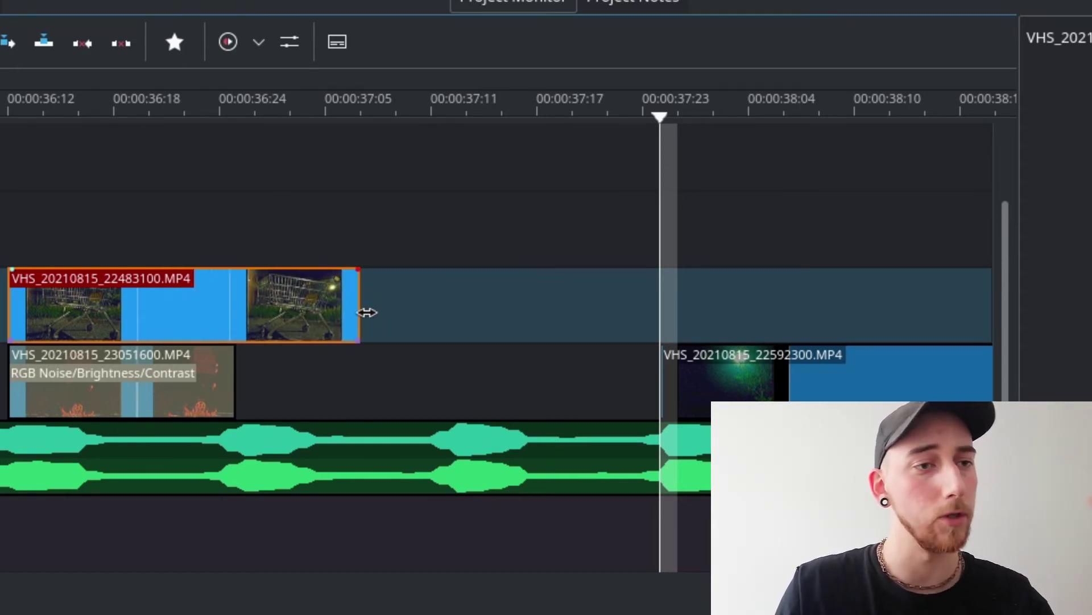
mouse_move(367, 312)
left_mouse_down()
mouse_move(505, 304)
mouse_move(273, 295)
left_mouse_up()
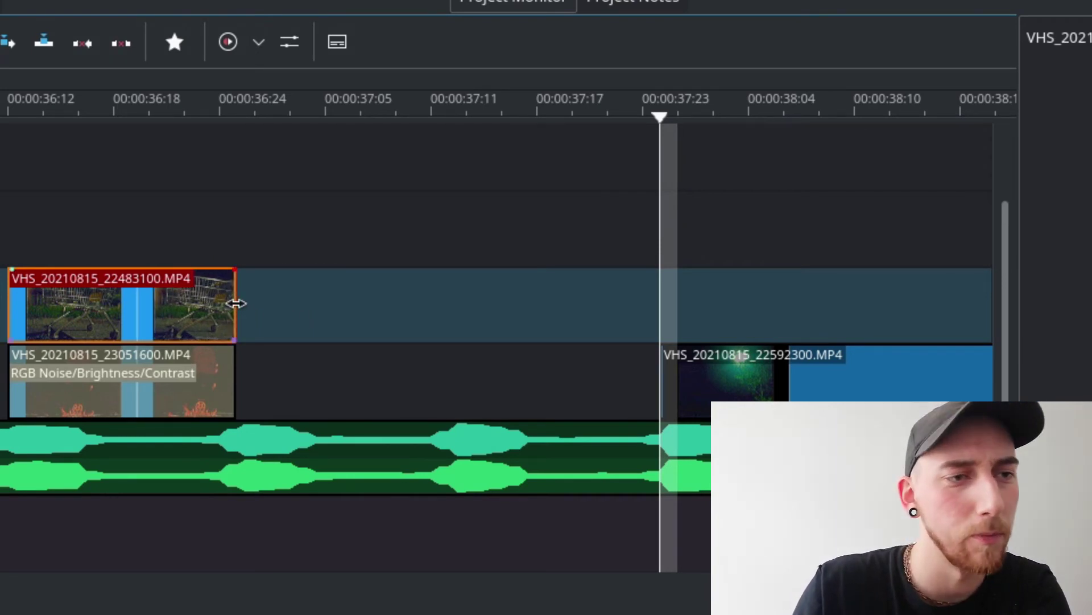
left_click_drag(276, 305, 267, 308)
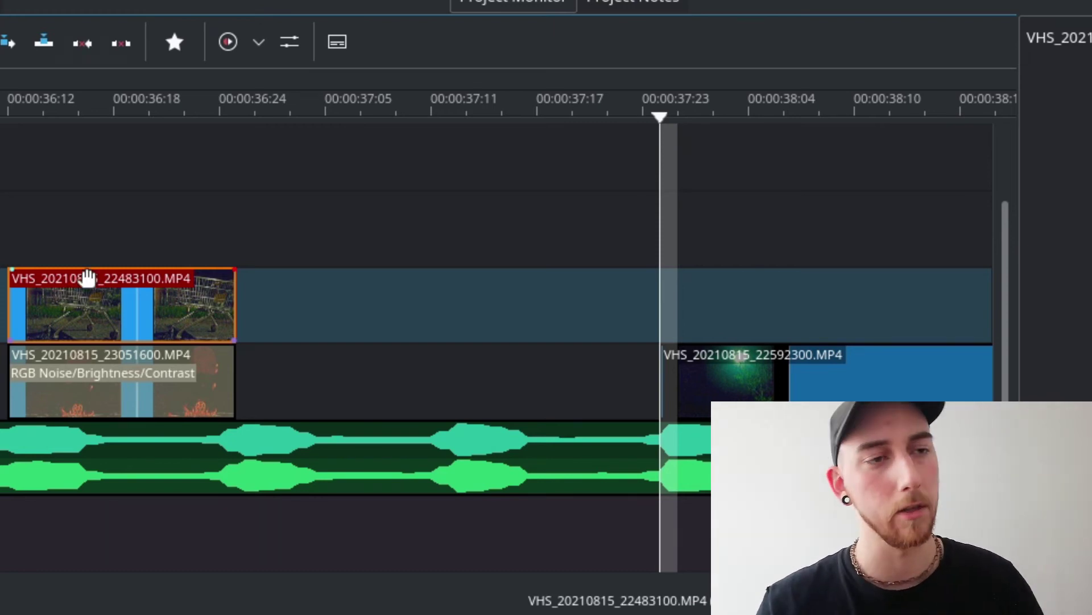
left_click_drag(90, 288, 276, 437)
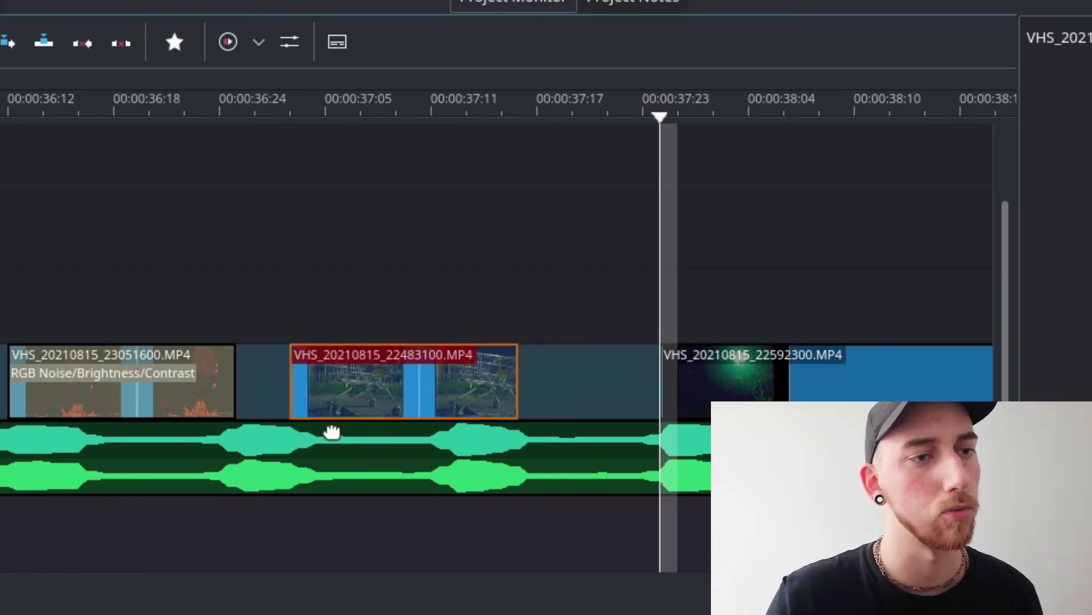
left_click(446, 451)
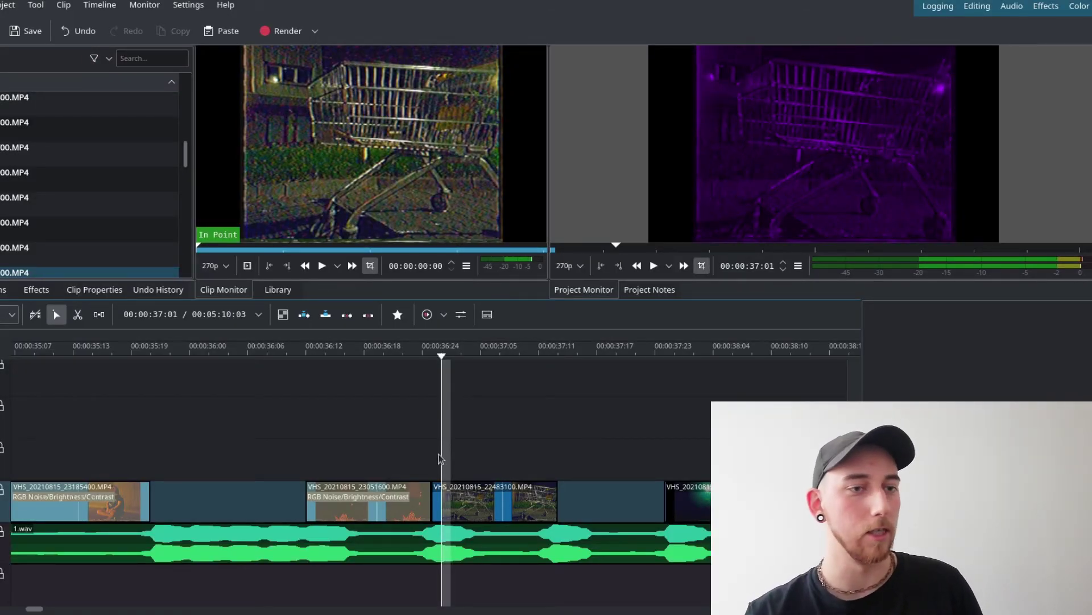
left_click_drag(455, 501, 455, 458)
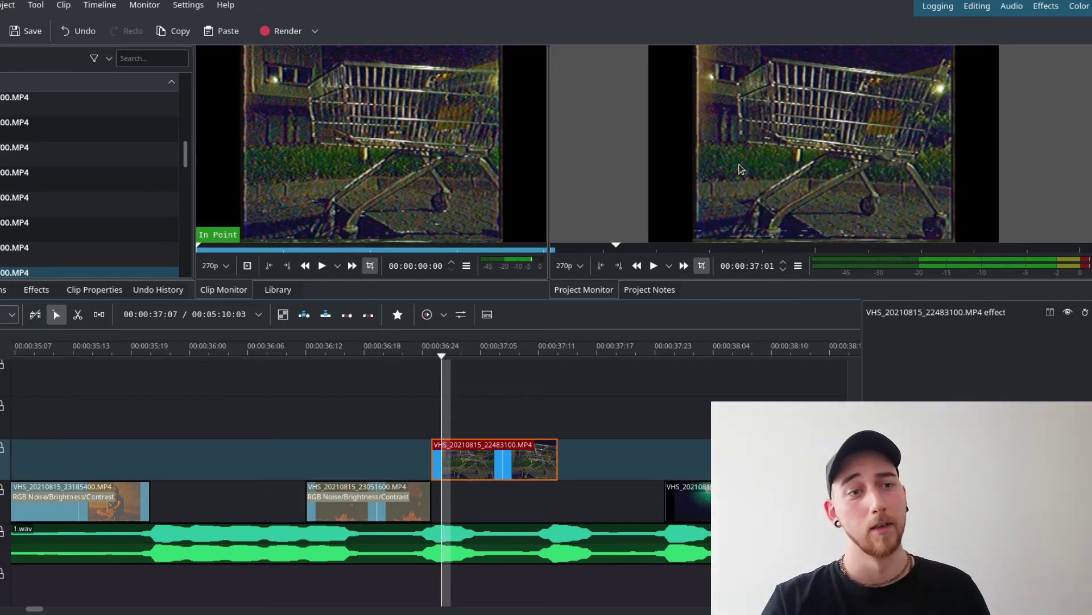
left_click_drag(519, 469, 519, 510)
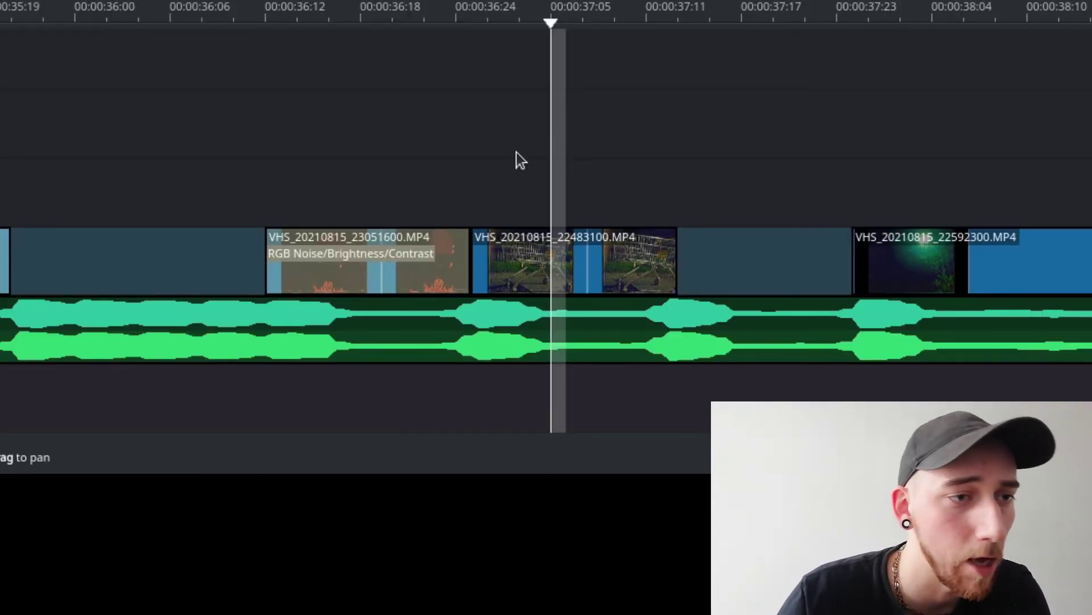
- Select the VHS_20210815_22483100 clip on the timeline and show the effects applied to track V1
mouse_move(306, 258)
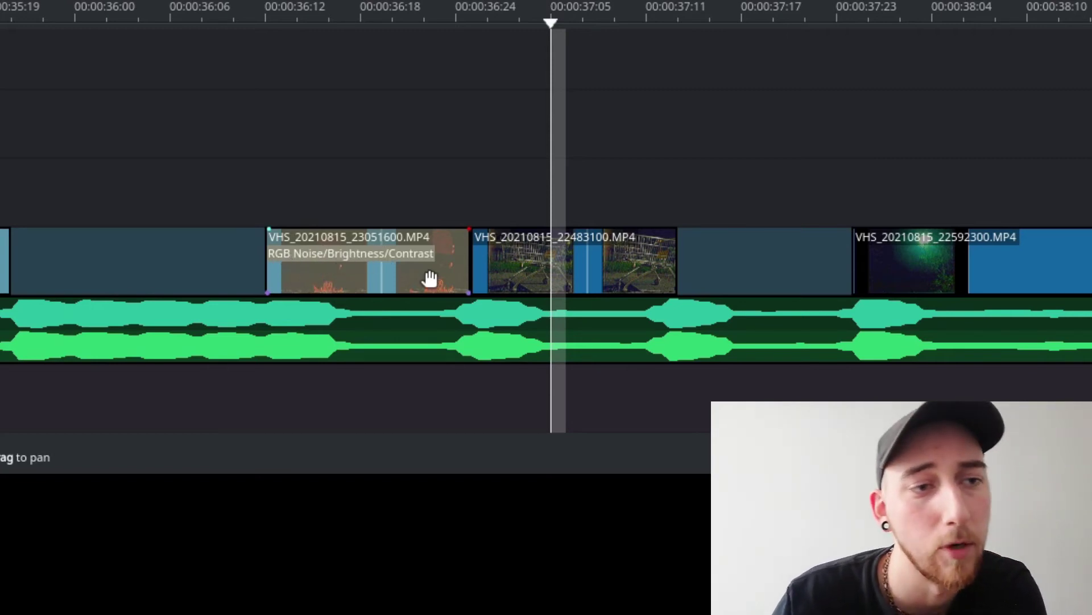
left_click(553, 264)
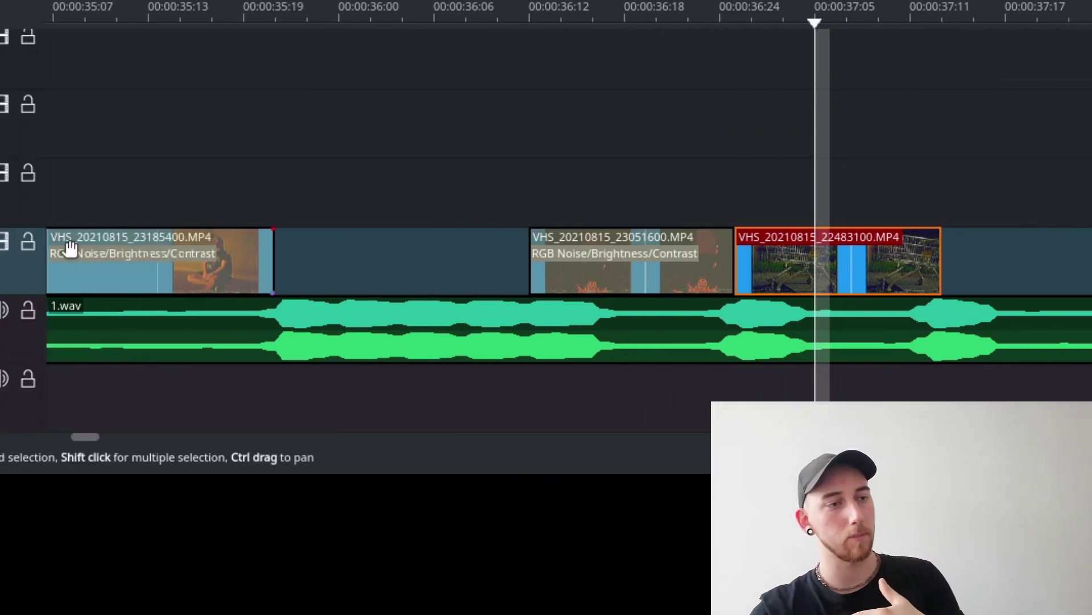
left_click(94, 240)
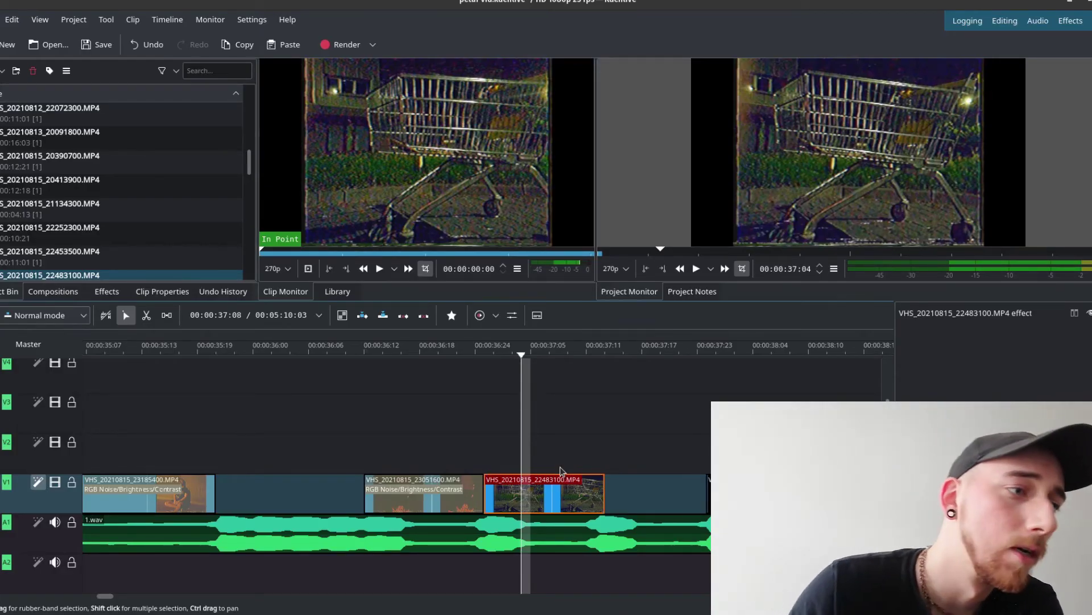
- Show Track V1's effects, pick RGB Noise - deprecated from the effects list, and enable the track's Saturation effect
left_click(16, 485)
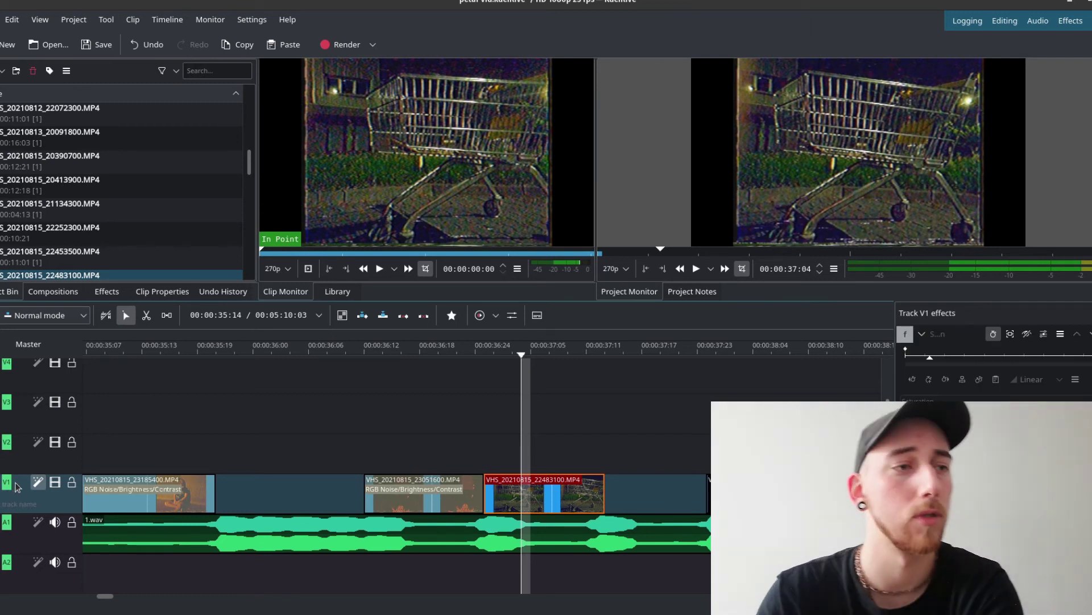
left_click(115, 298)
left_click(19, 134)
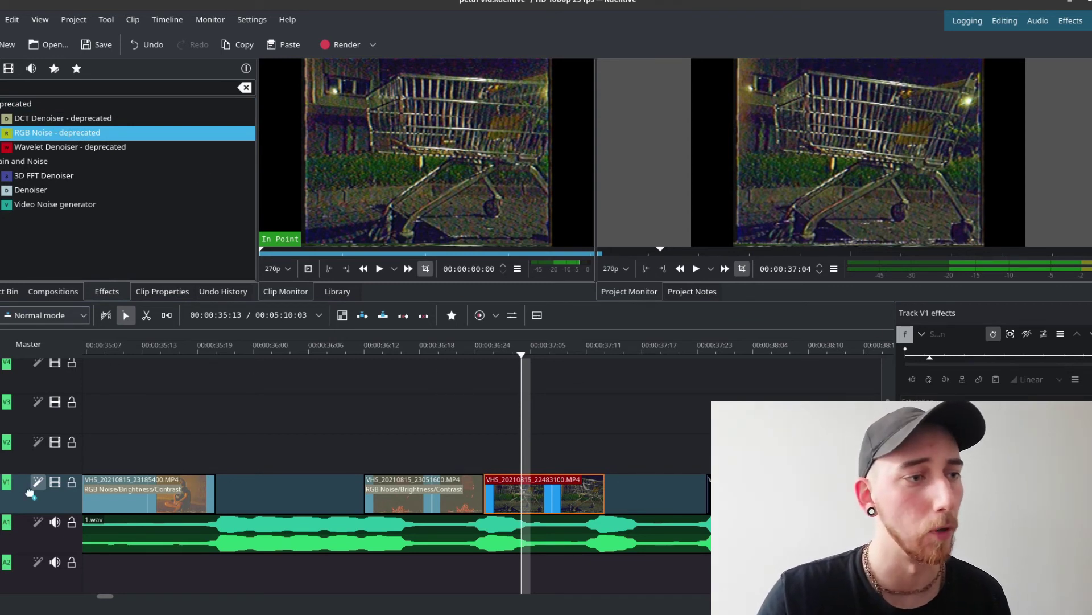
left_click_drag(174, 390, 546, 450)
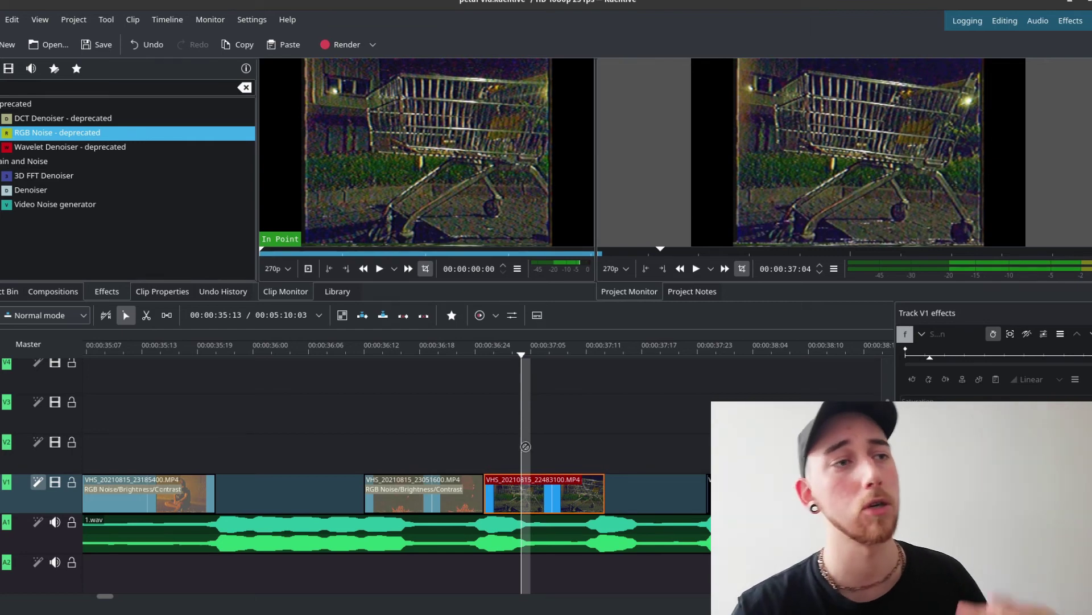
left_click_drag(546, 450, 383, 354)
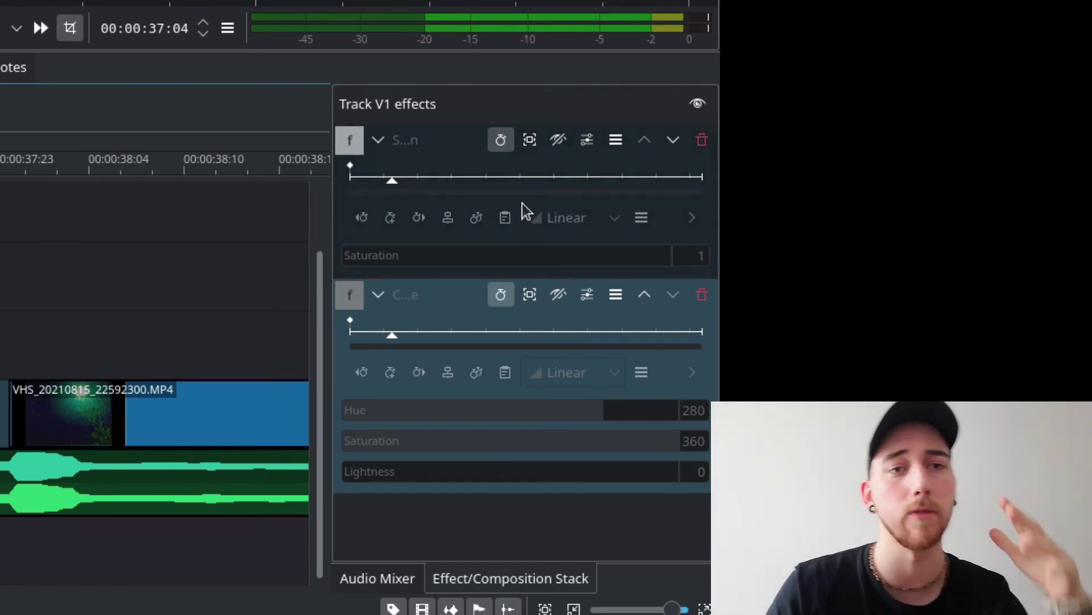
left_click(563, 140)
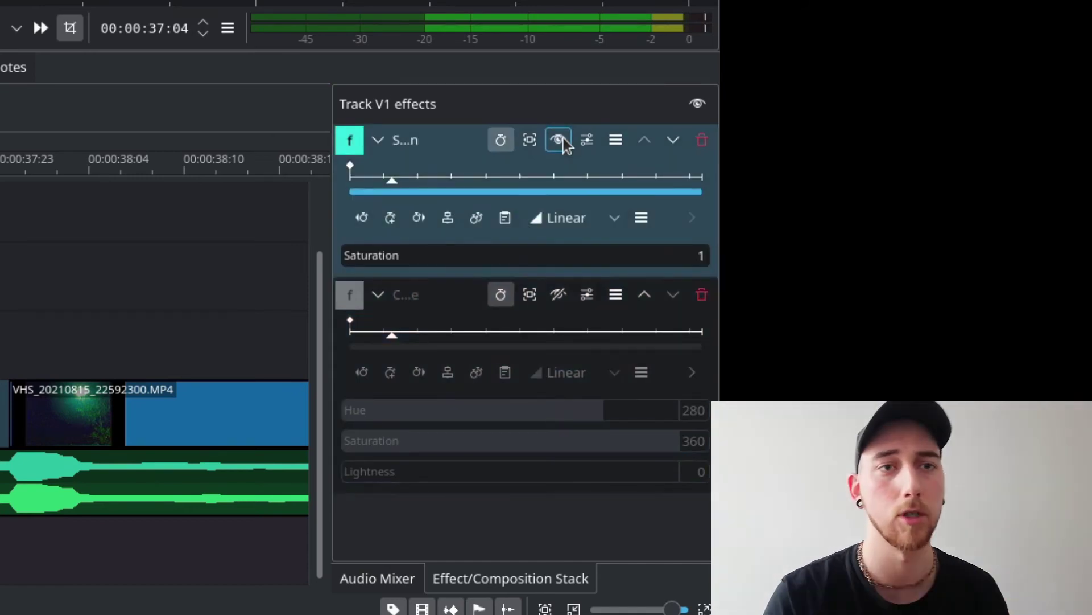
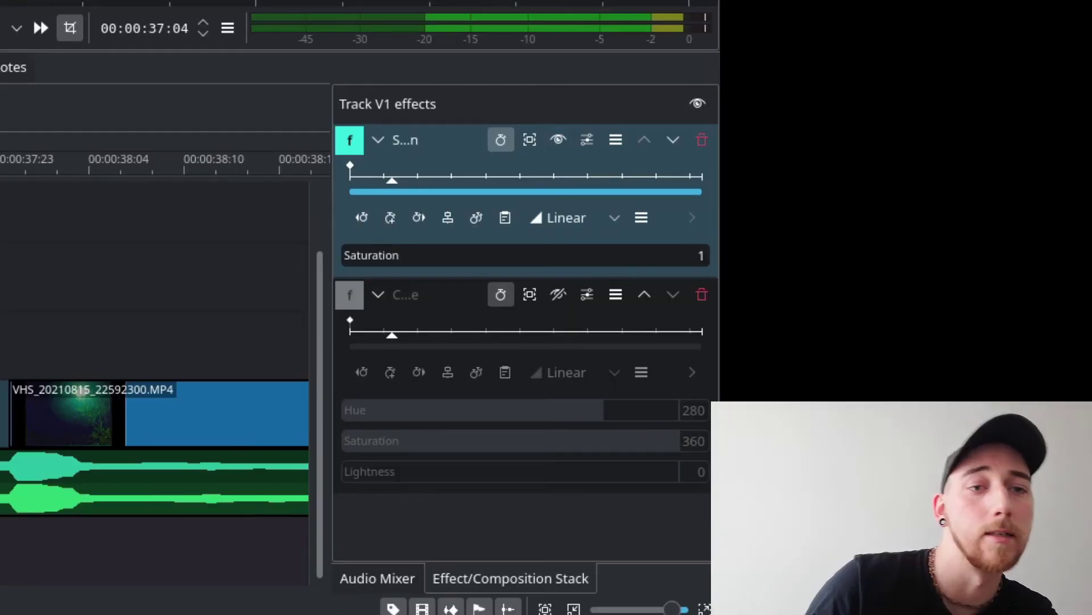
- Re-enable V1's second effect, the Hue 280 / Saturation 360 tint, so the track turns purple
left_click(421, 305)
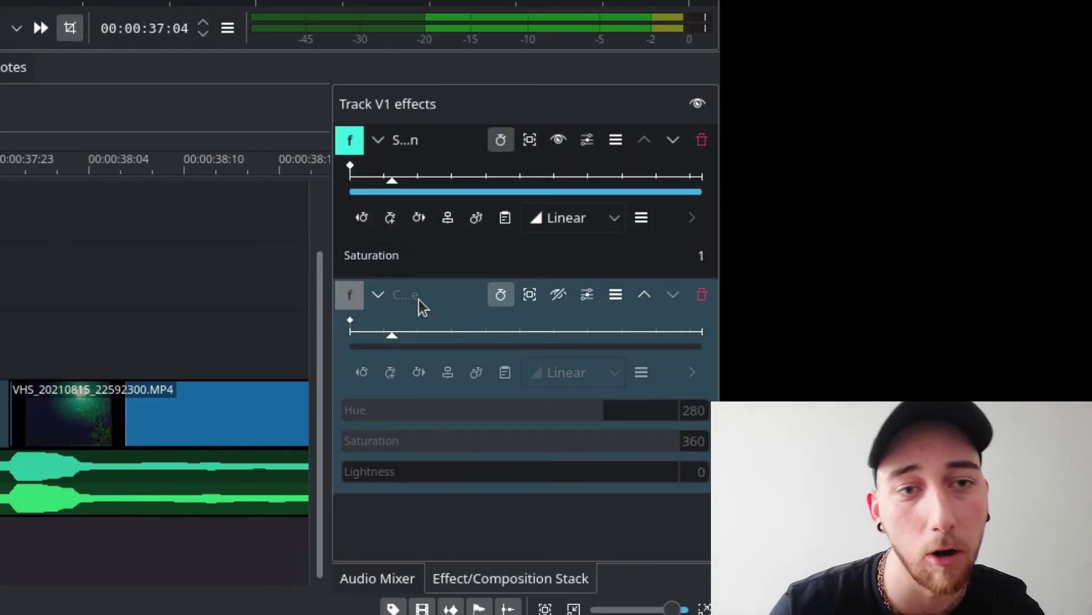
left_click(558, 295)
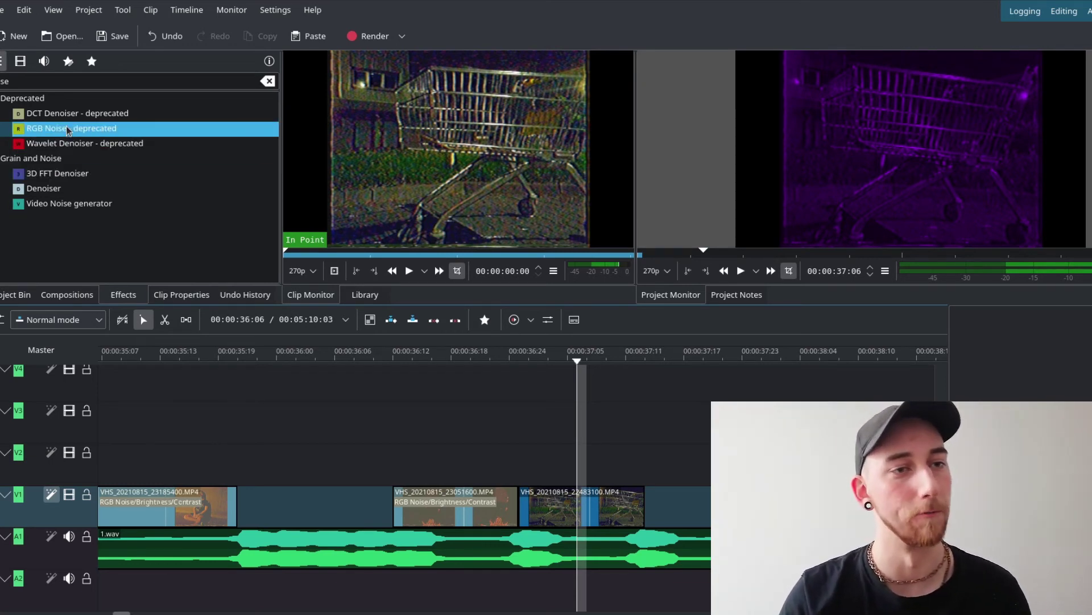
- Select clip VHS_20210815_23051600 and zoom the timeline in to show its effect stack
left_click_drag(530, 479, 172, 188)
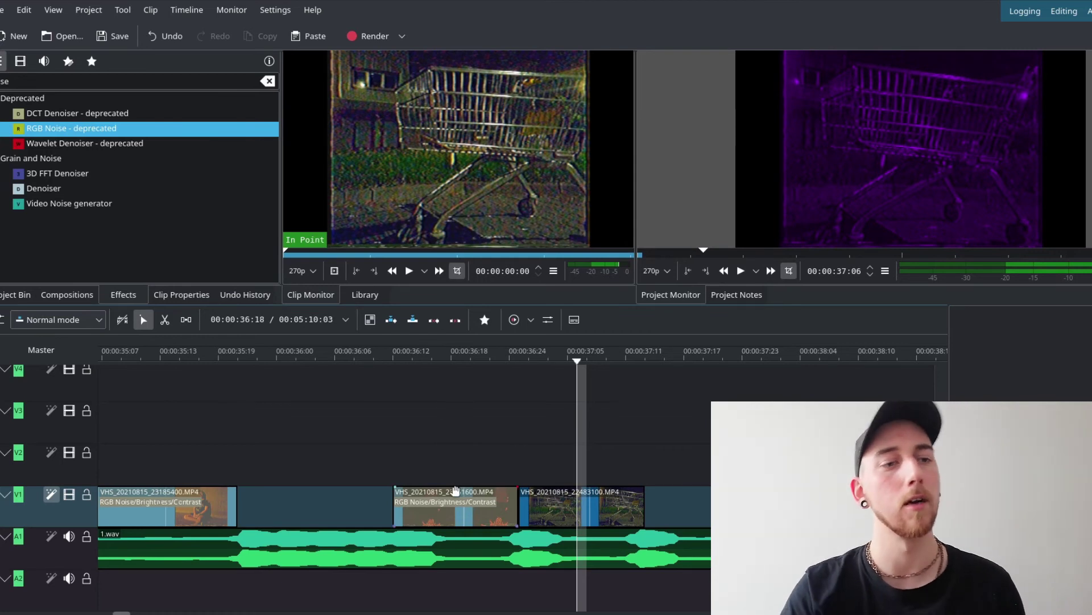
left_click(456, 491)
key("j")
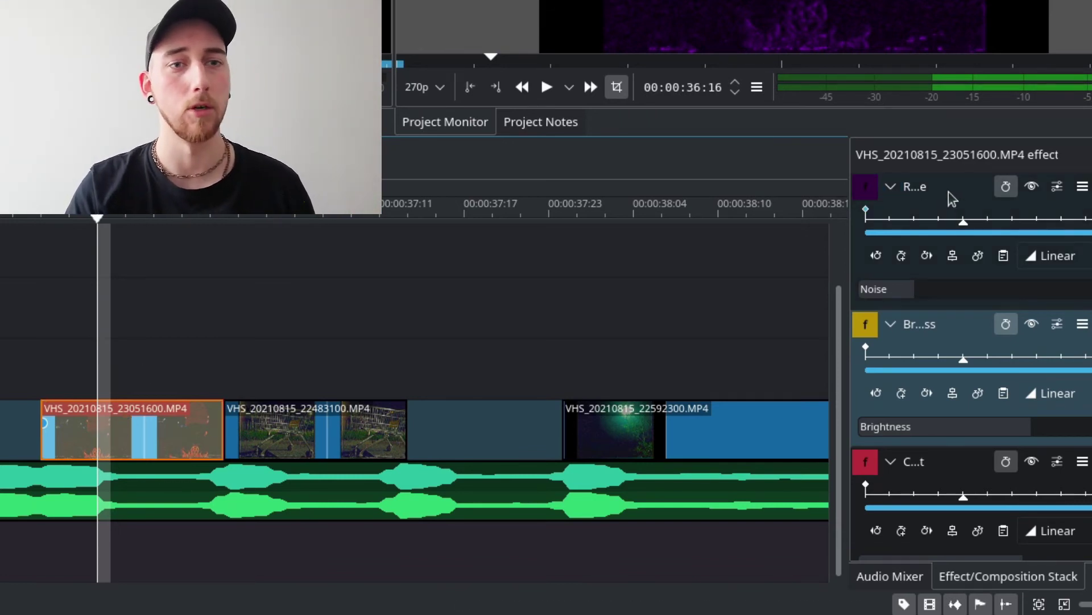
- Drag RGB Noise, Brightness and Contrast from VHS_20210815_23051600 onto clip VHS_20210815_22483100
left_click_drag(952, 198, 917, 189)
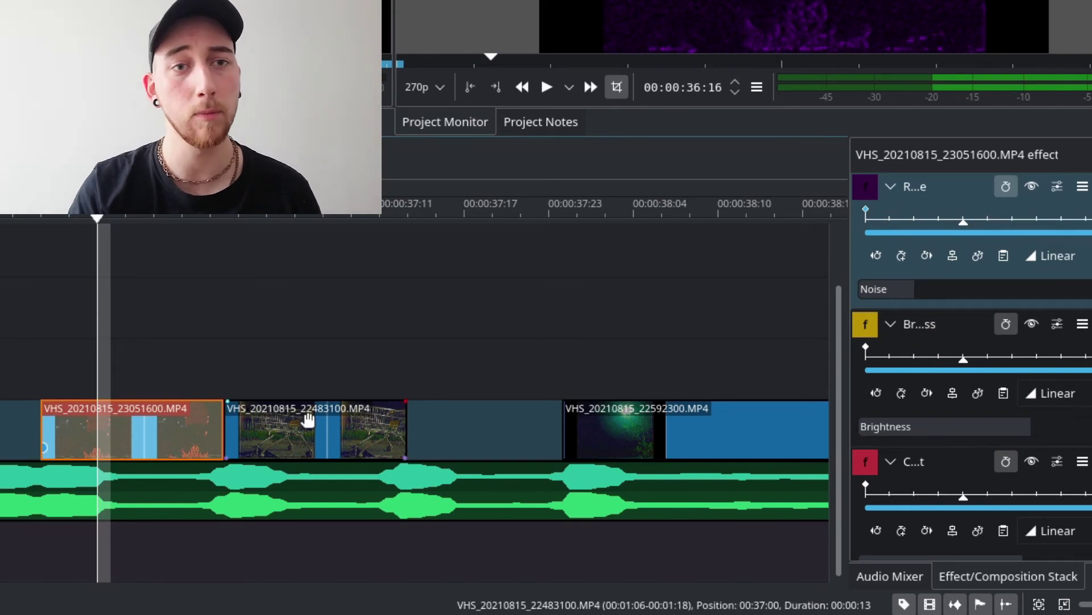
left_click(308, 420)
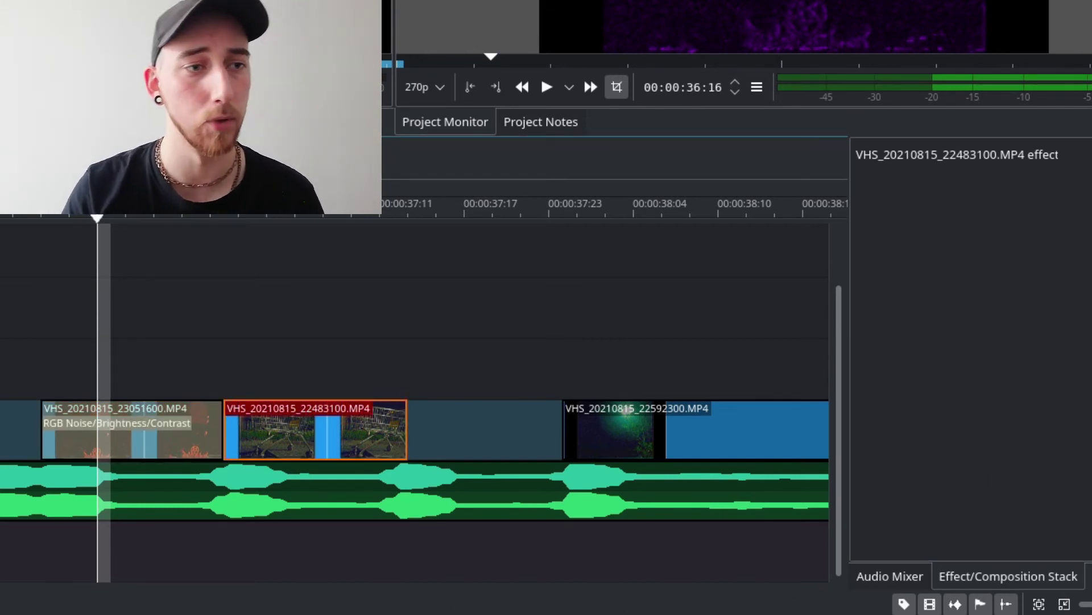
left_click(214, 415)
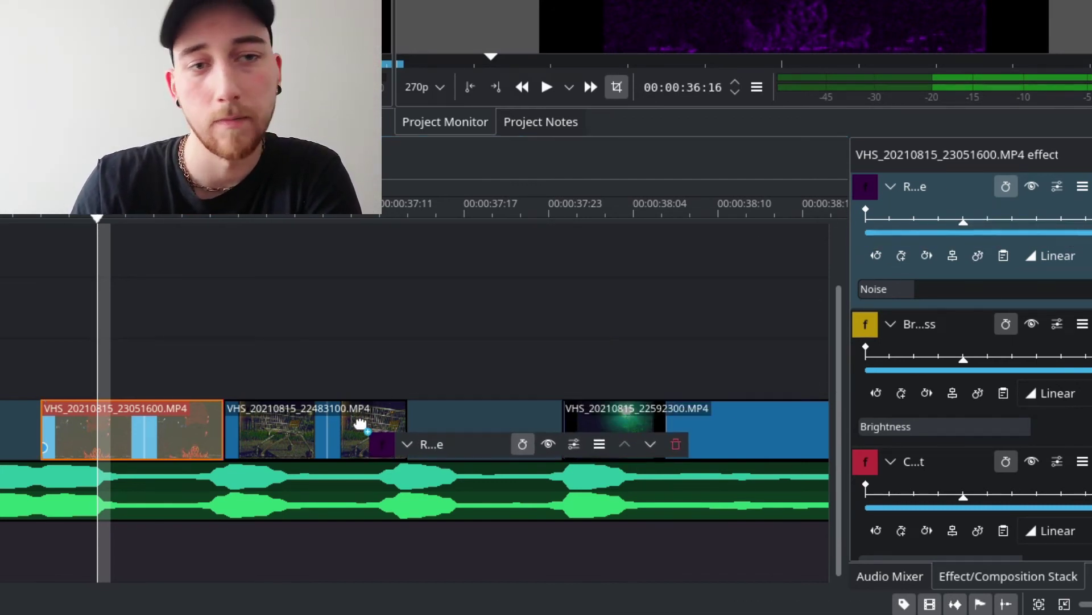
left_click_drag(950, 195, 365, 436)
left_click_drag(951, 327, 372, 441)
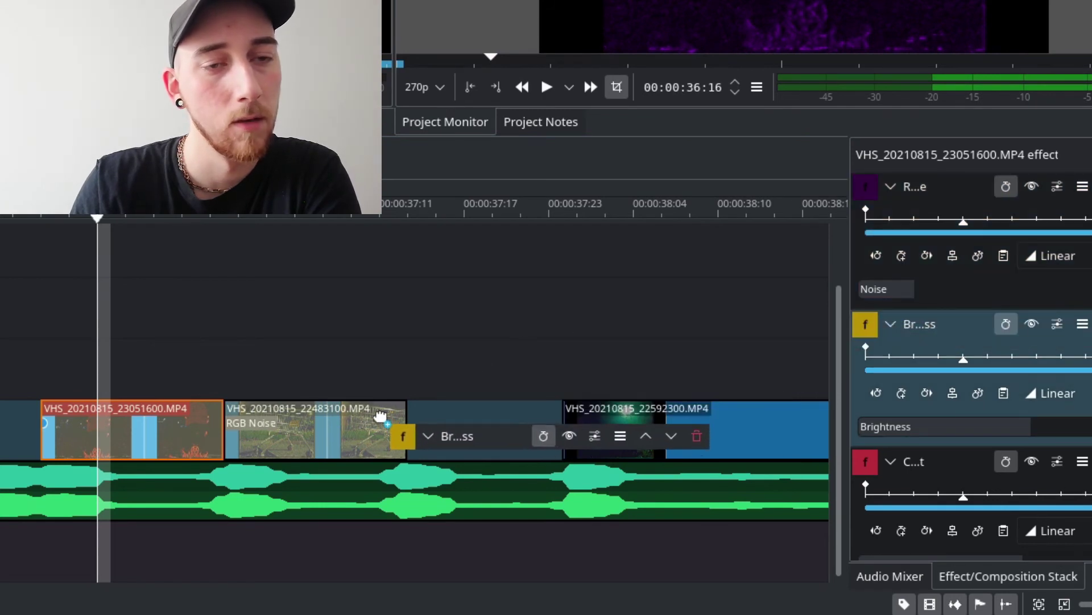
left_click_drag(959, 458, 344, 442)
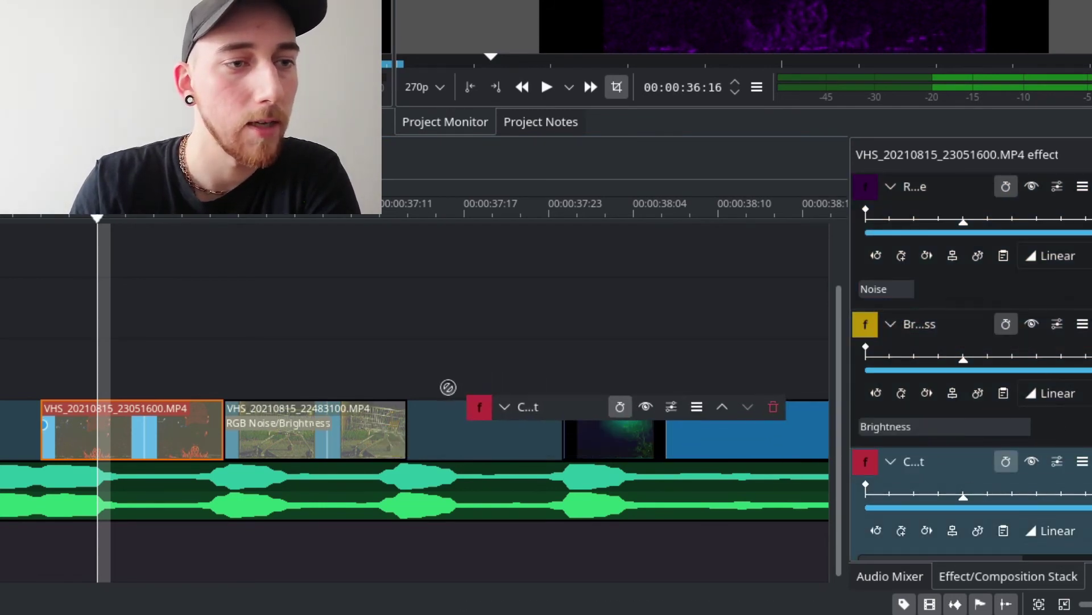
left_click(286, 357)
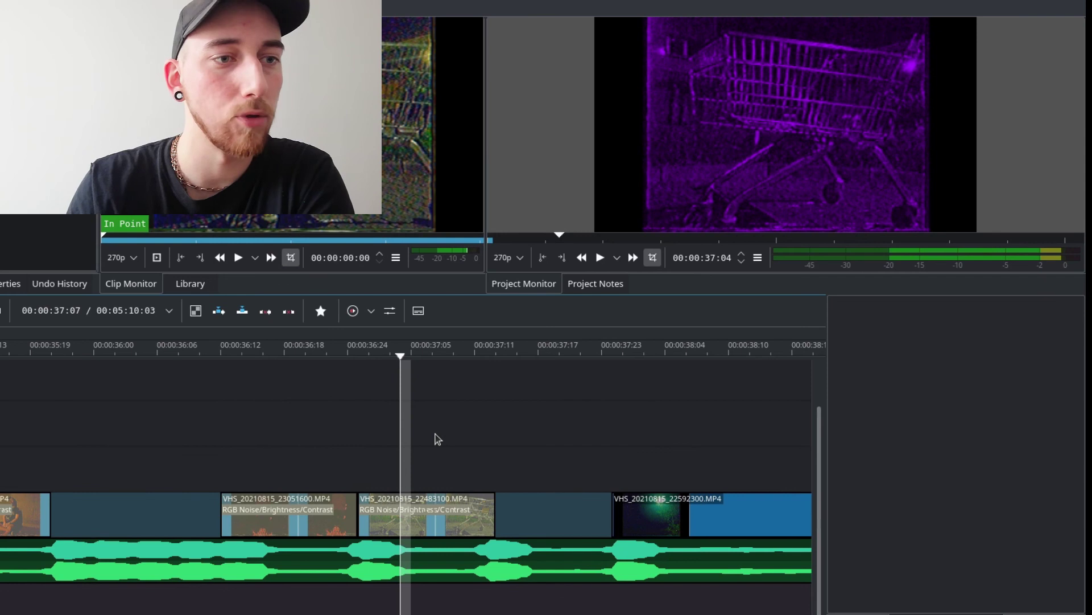
- Toggle the Brightness and Contrast effects on clip VHS_20210815_22483100 off and on to compare
left_click(411, 501)
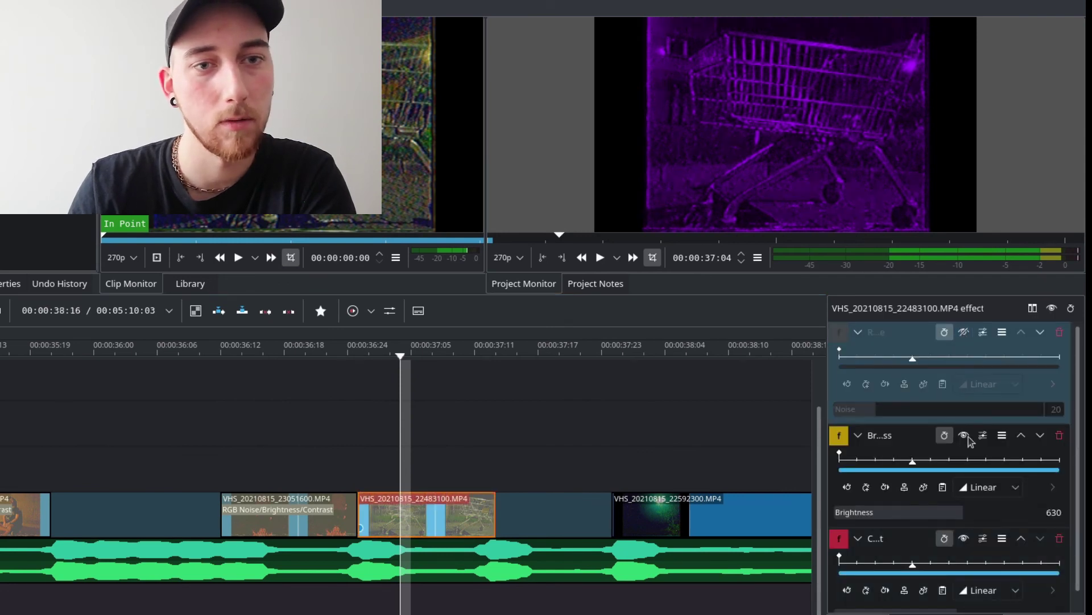
left_click(964, 435)
left_click(964, 538)
left_click(963, 538)
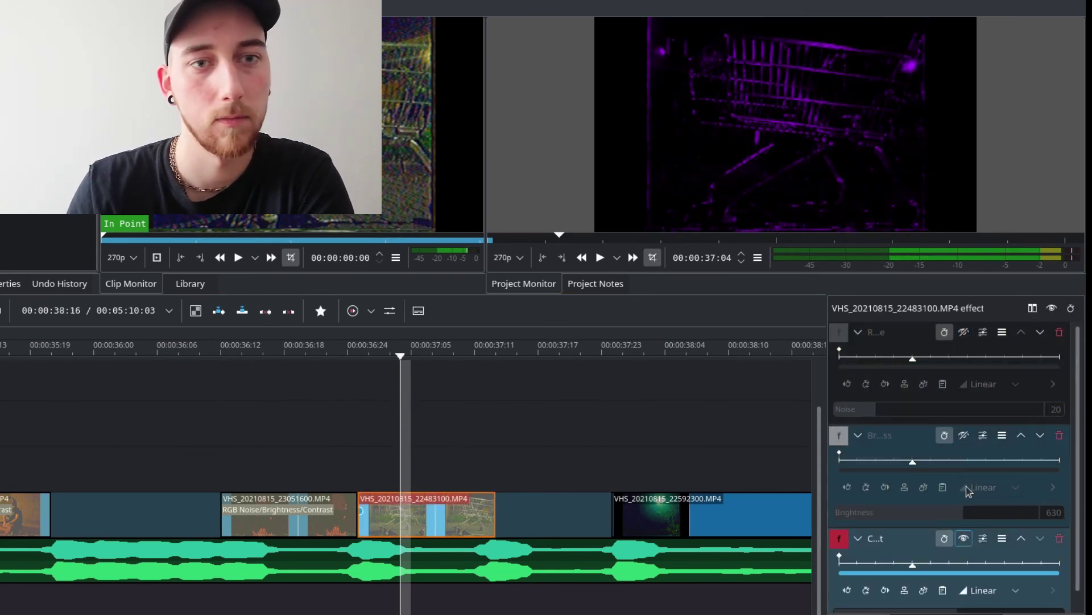
left_click(963, 435)
left_click(442, 360)
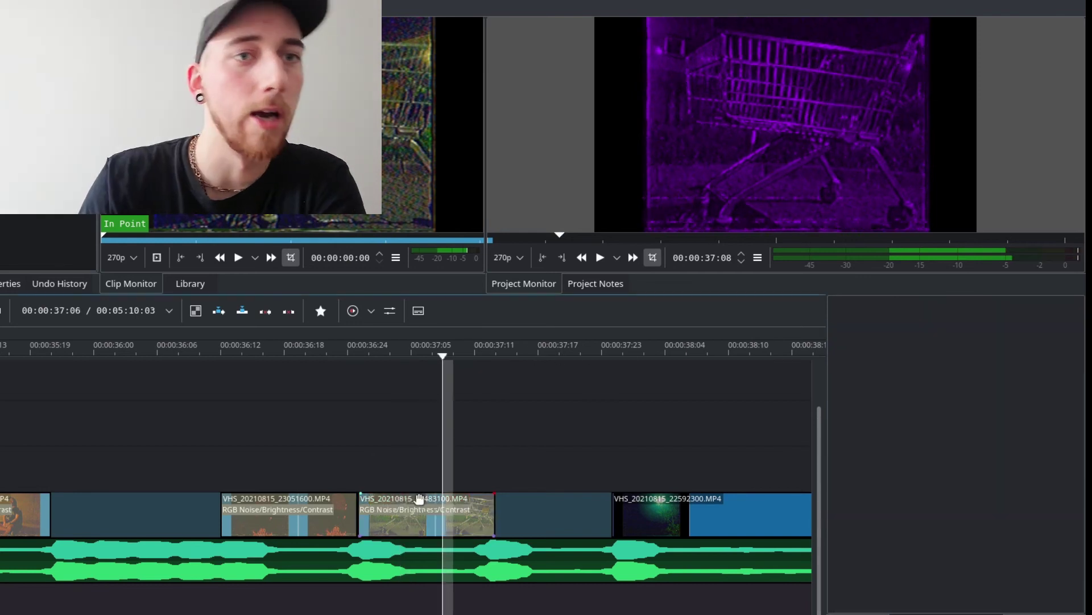
left_click(420, 499)
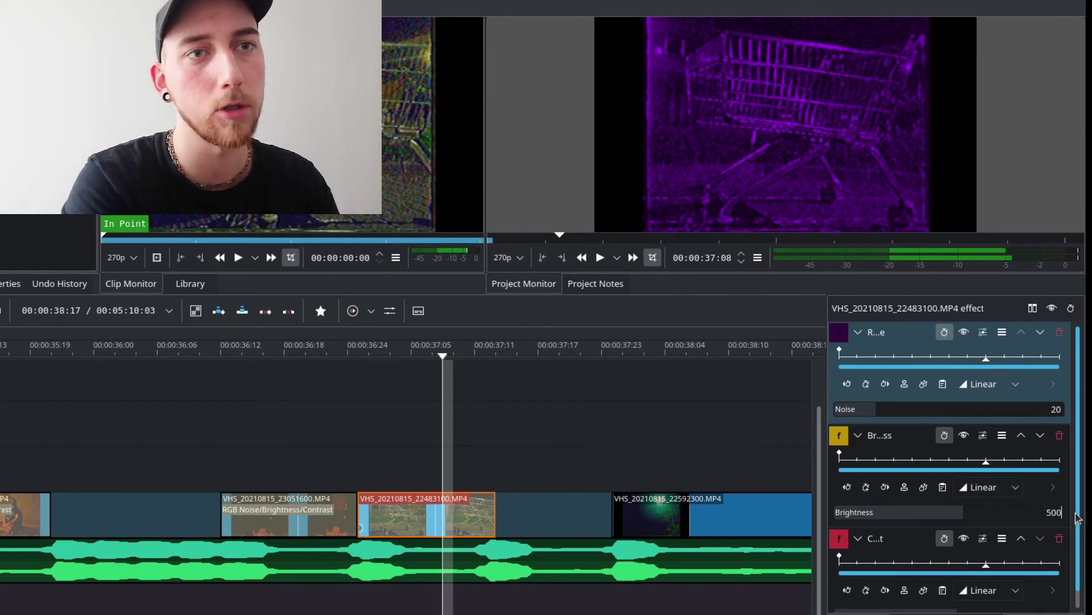
- Set the clip's Brightness to 500, then 600, and preview the result at 37:07
key("Return")
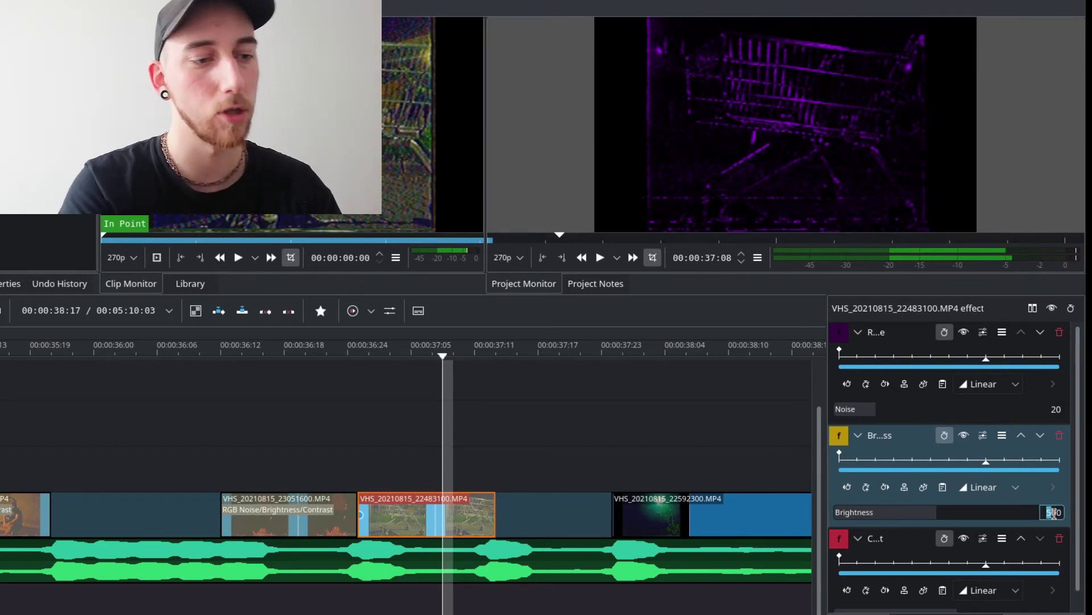
type("600")
key("Return")
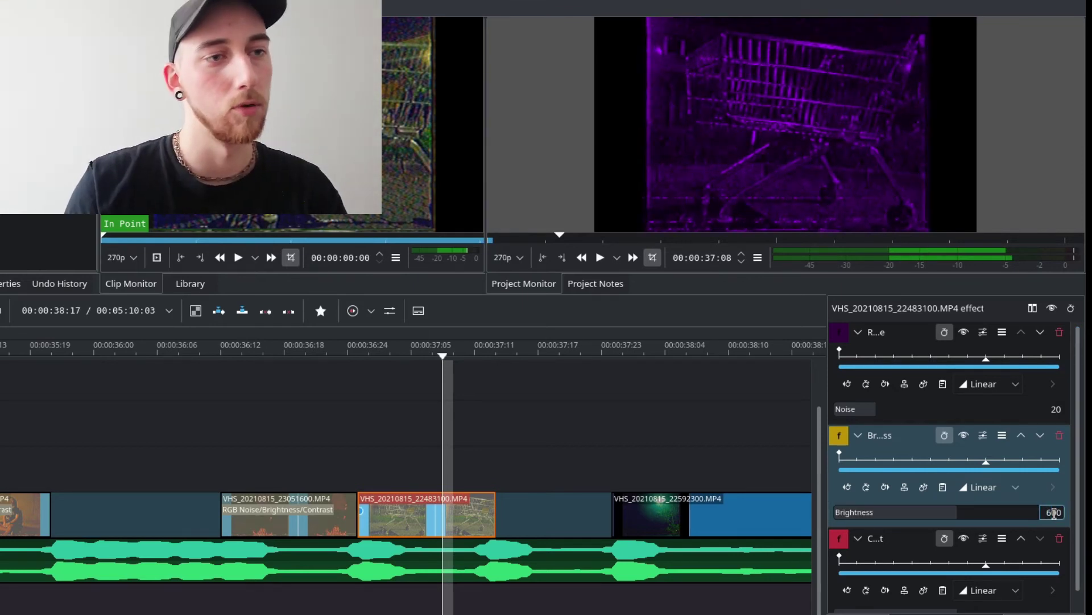
left_click(301, 445)
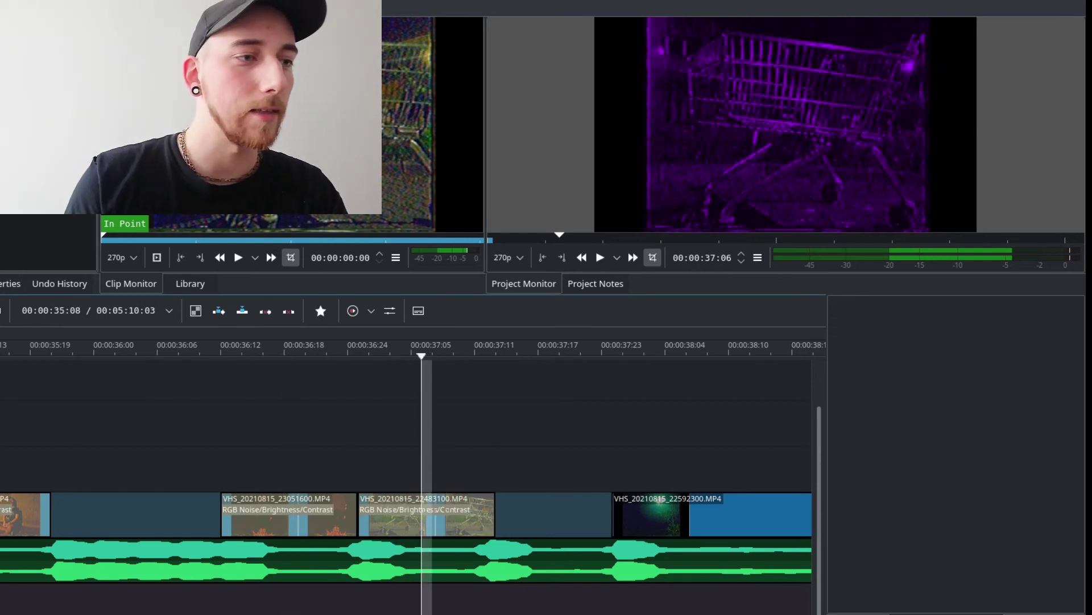
left_click(1, 448)
left_click(441, 438)
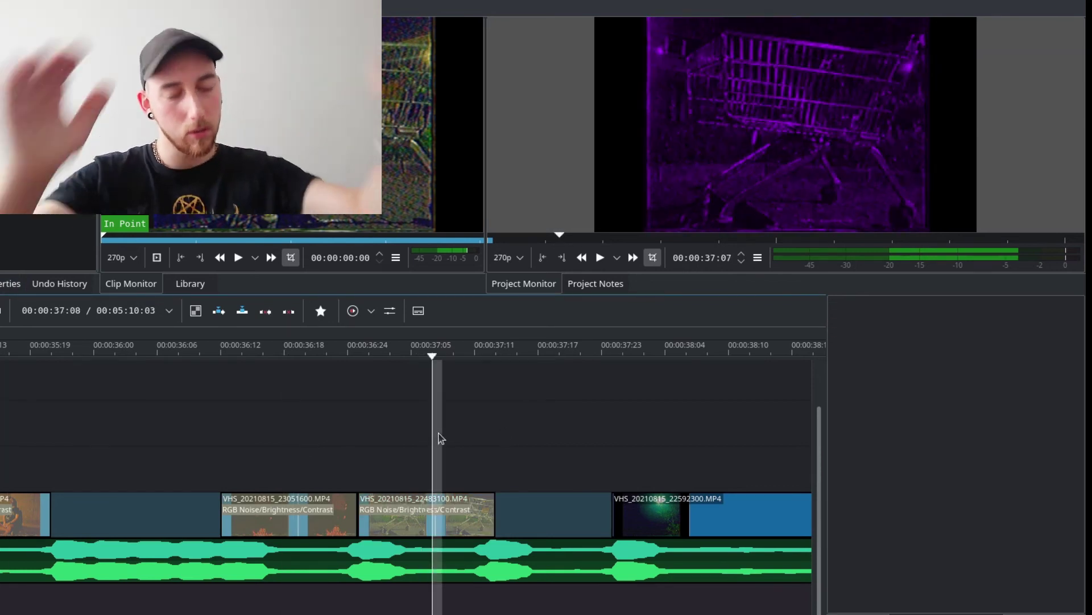
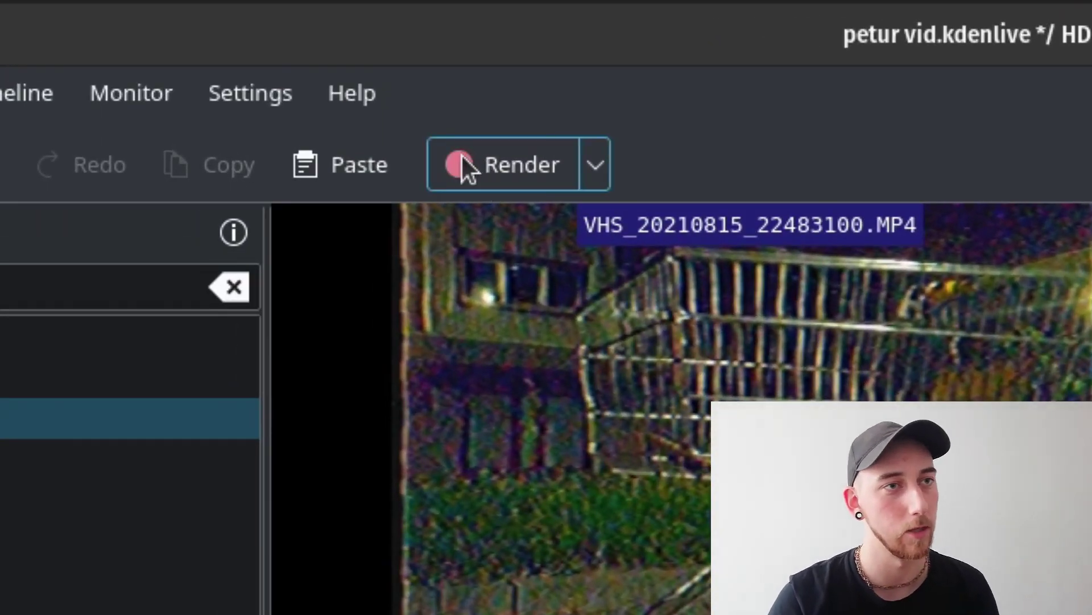
- Open the Rendering dialog from the Render toolbar button
left_click(473, 162)
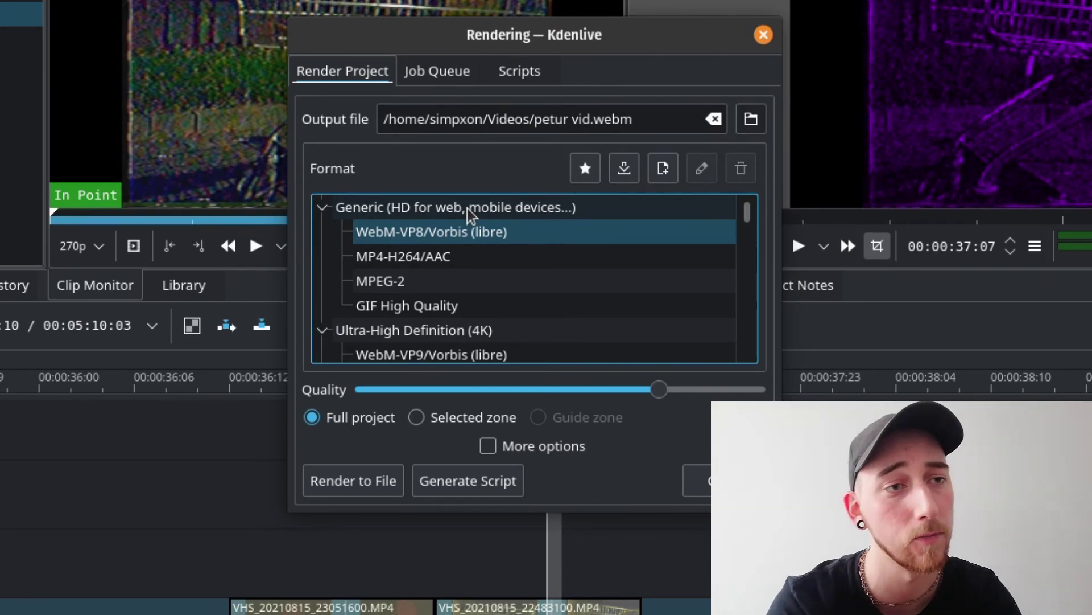
- Pick H.264 (libx264+aac) under Lossless/HQ so the output file becomes .mp4
scroll(626, 268, "down", 2)
scroll(615, 272, "down", 1)
scroll(614, 272, "down", 2)
scroll(615, 272, "down", 1)
scroll(615, 272, "down", 2)
scroll(614, 273, "down", 2)
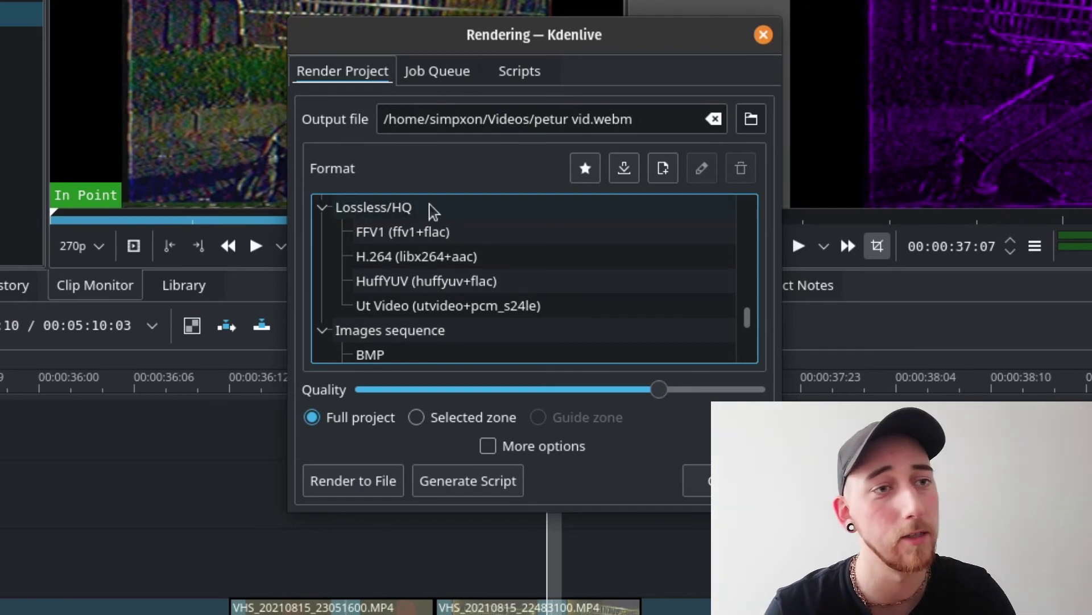
left_click(501, 256)
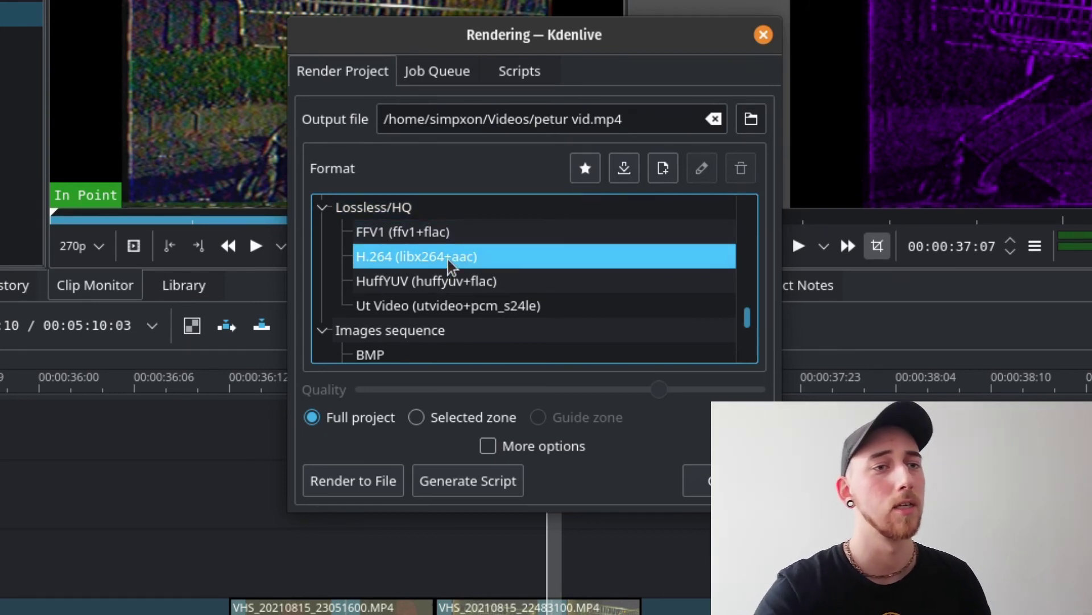
mouse_move(449, 260)
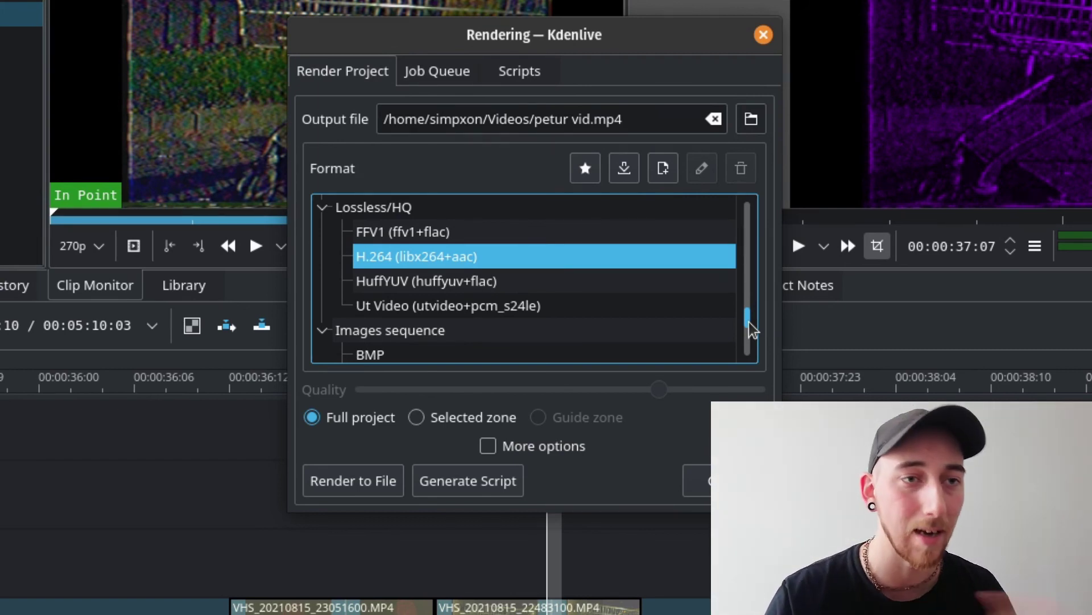
left_click_drag(750, 329, 741, 234)
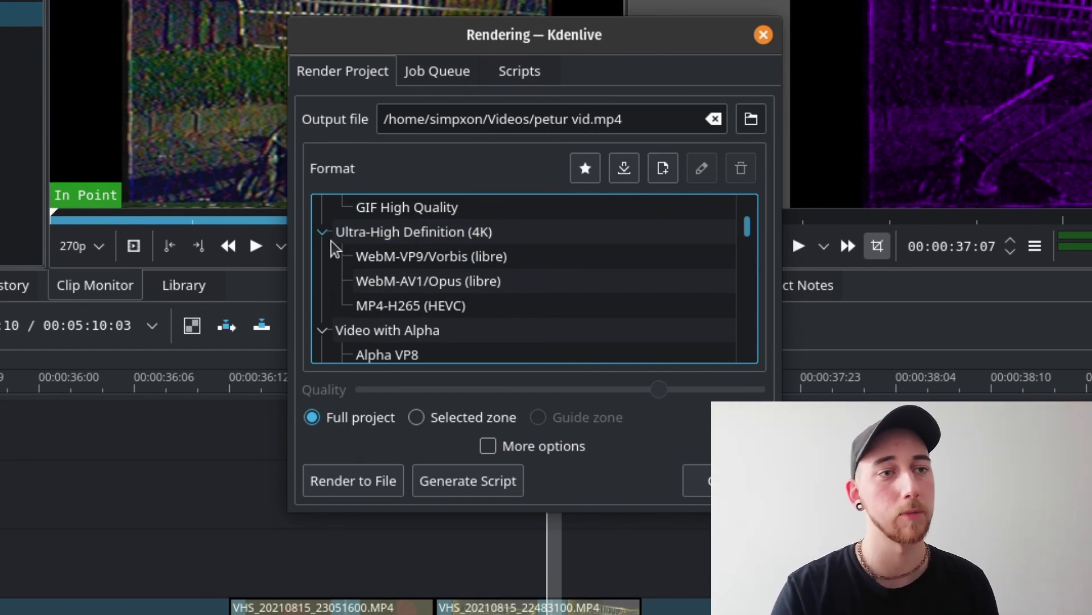
- Collapse and re-expand the Ultra-High Definition (4K) format group
left_click(328, 236)
left_click(329, 235)
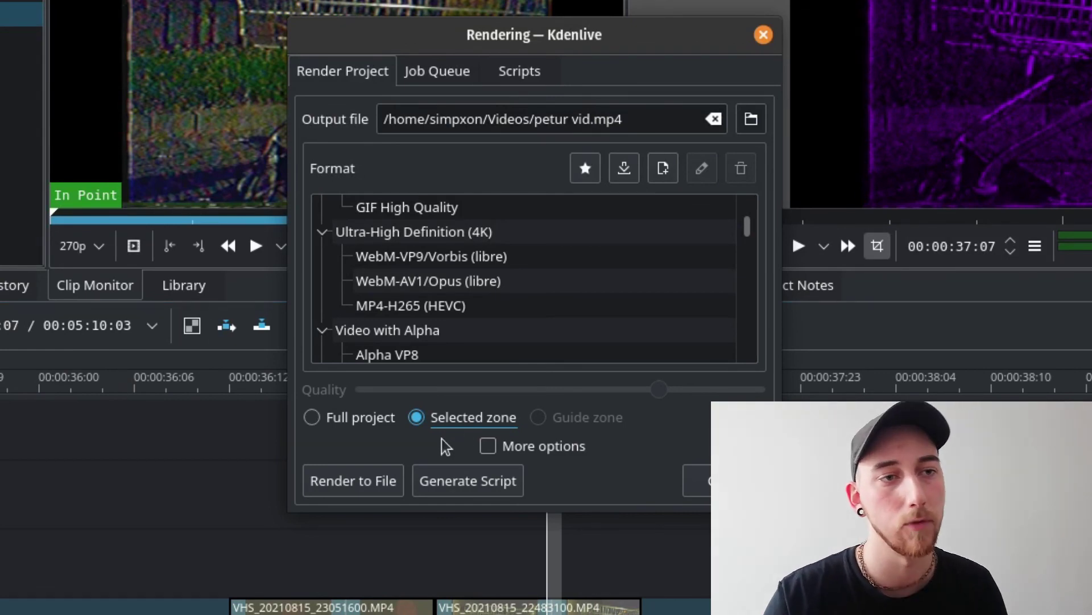
left_click(488, 446)
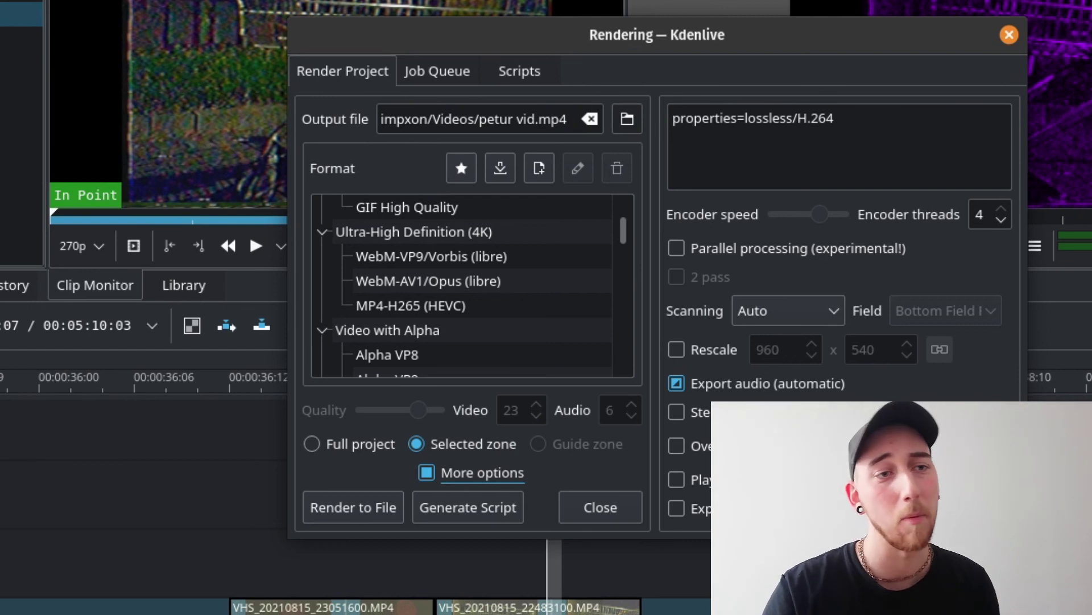
left_click(433, 475)
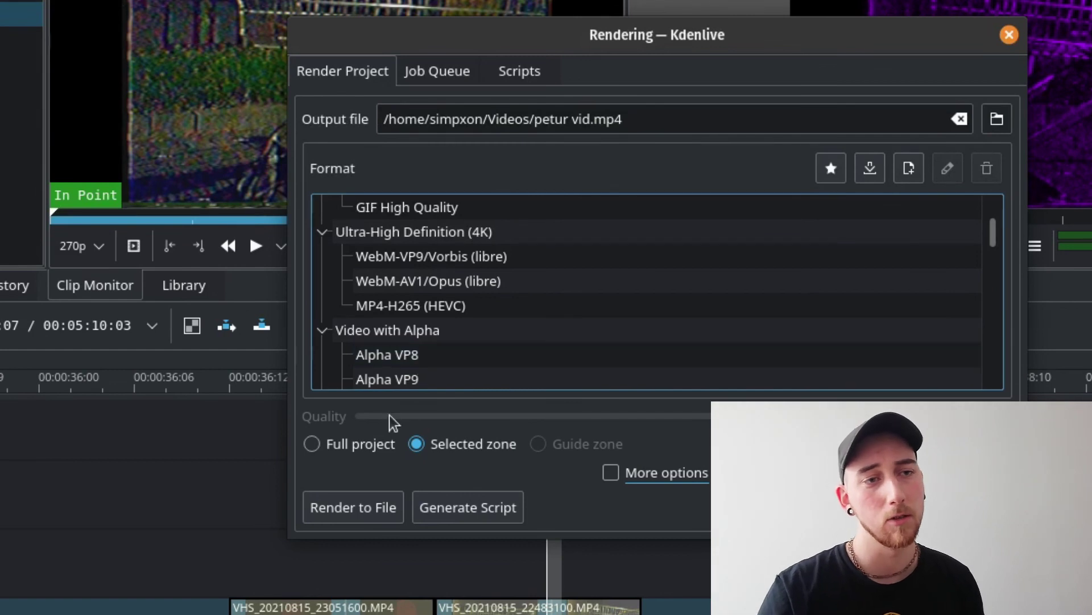
- Start the selected-zone .mp4 render to file, then abort that job in the Job Queue
left_click(346, 510)
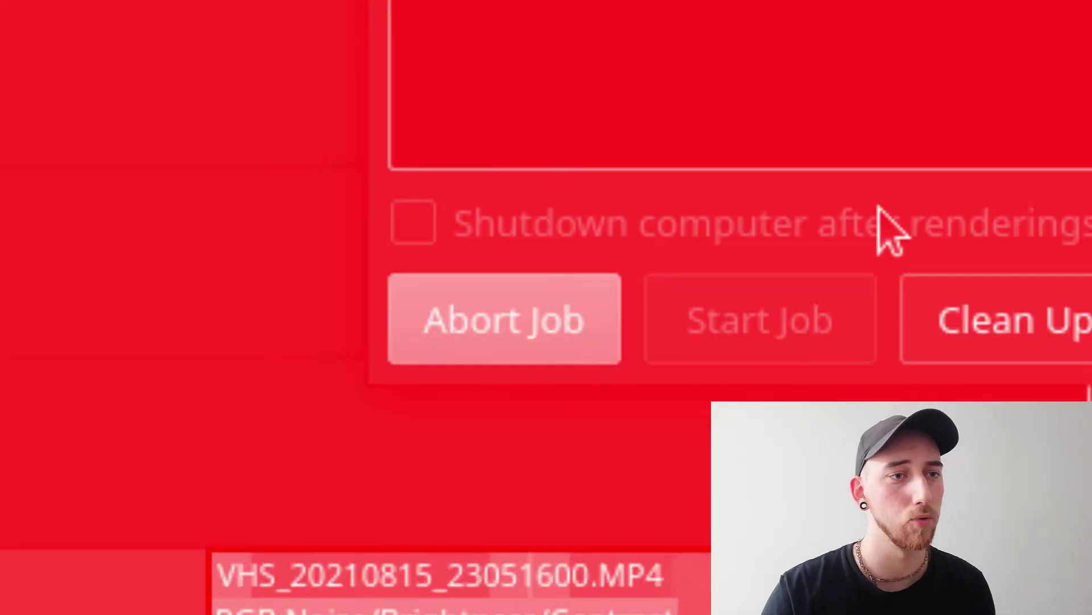
left_click(515, 342)
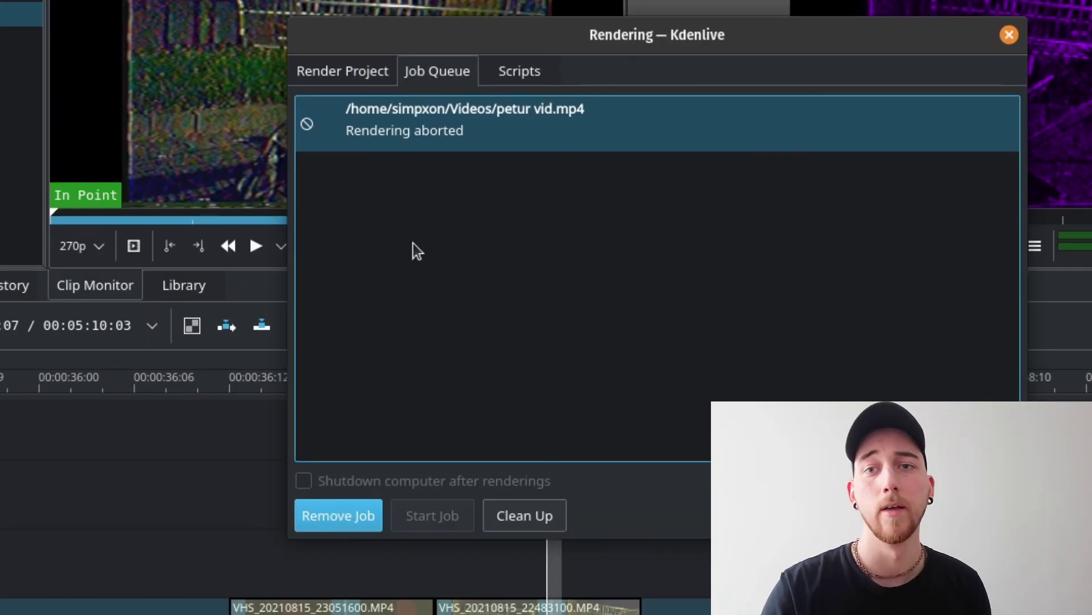